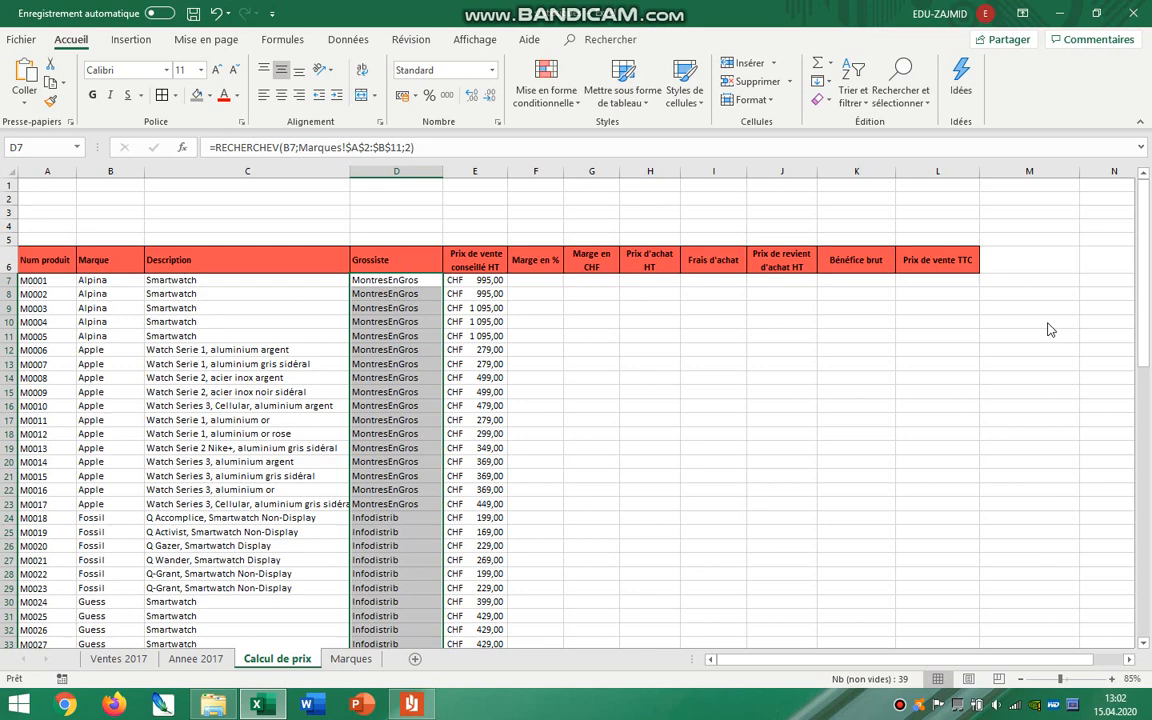
Step: Review the Grossiste instruction and the requirement to show changeable data as constants in the exercise PDF, comparing with the Calcul de prix sheet
{"action": "left_click", "coordinate": [411, 705]}
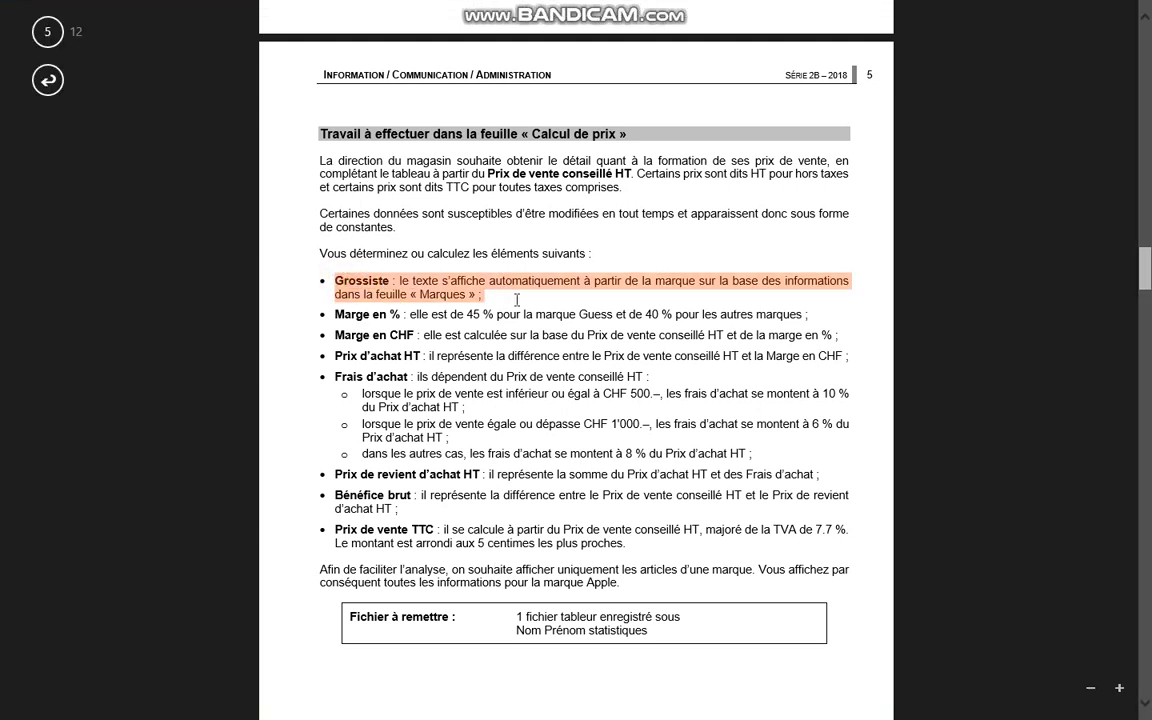
{"action": "key", "text": "alt+Tab"}
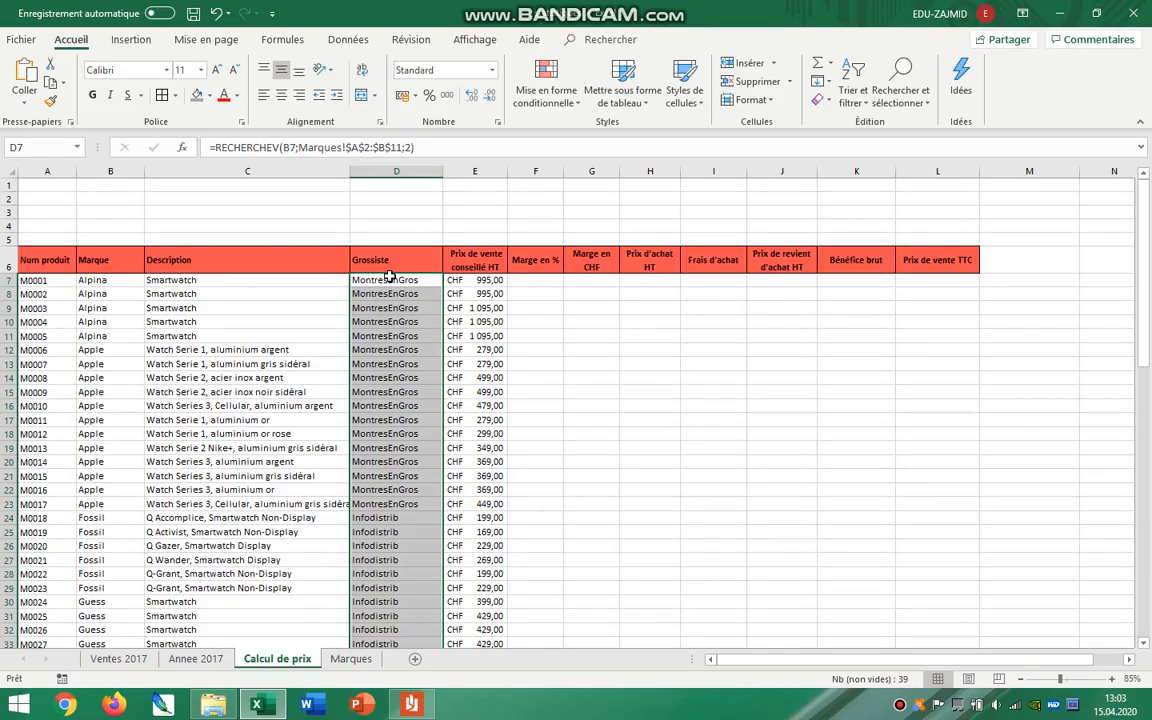
{"action": "left_click", "coordinate": [404, 293]}
{"action": "left_click", "coordinate": [405, 280]}
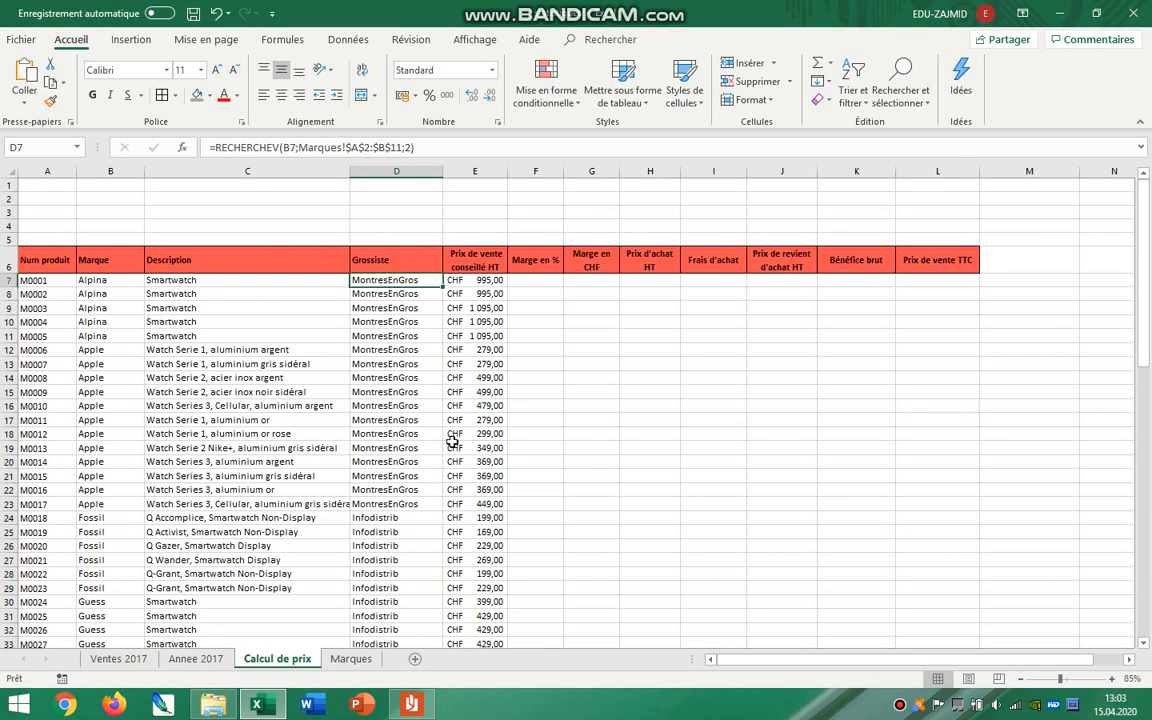
{"action": "key", "text": "alt+Tab"}
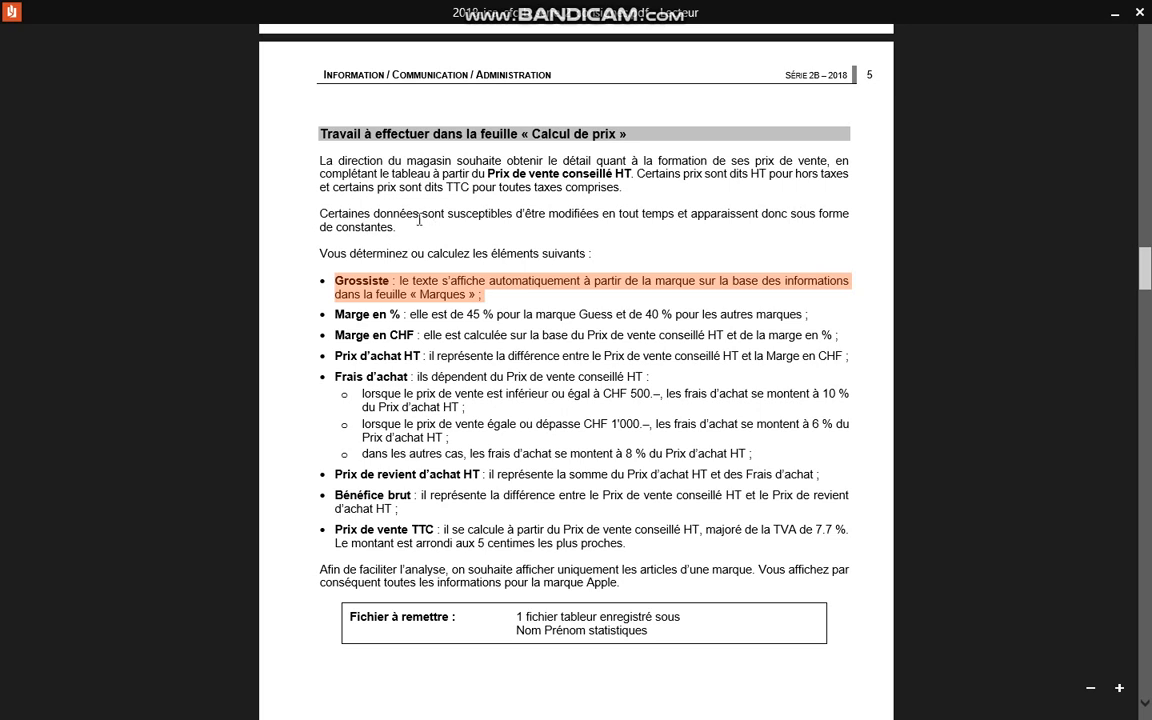
{"action": "left_click_drag", "start_coordinate": [692, 213], "coordinate": [852, 232]}
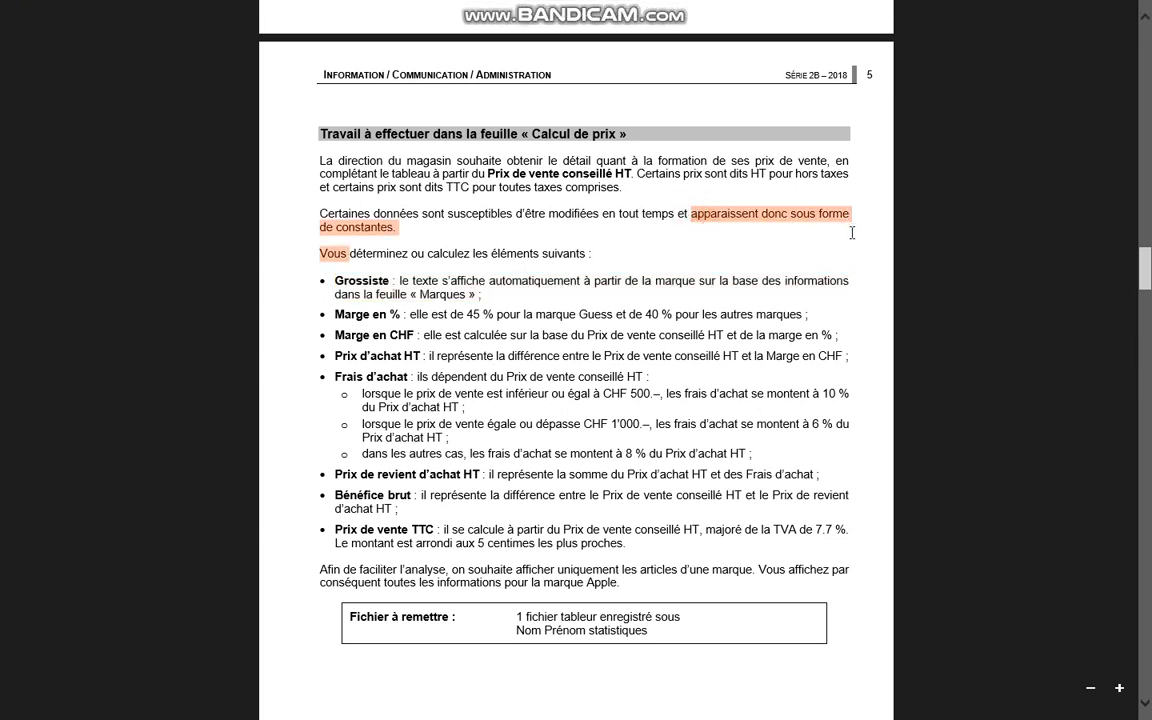
{"action": "key", "text": "alt+Tab"}
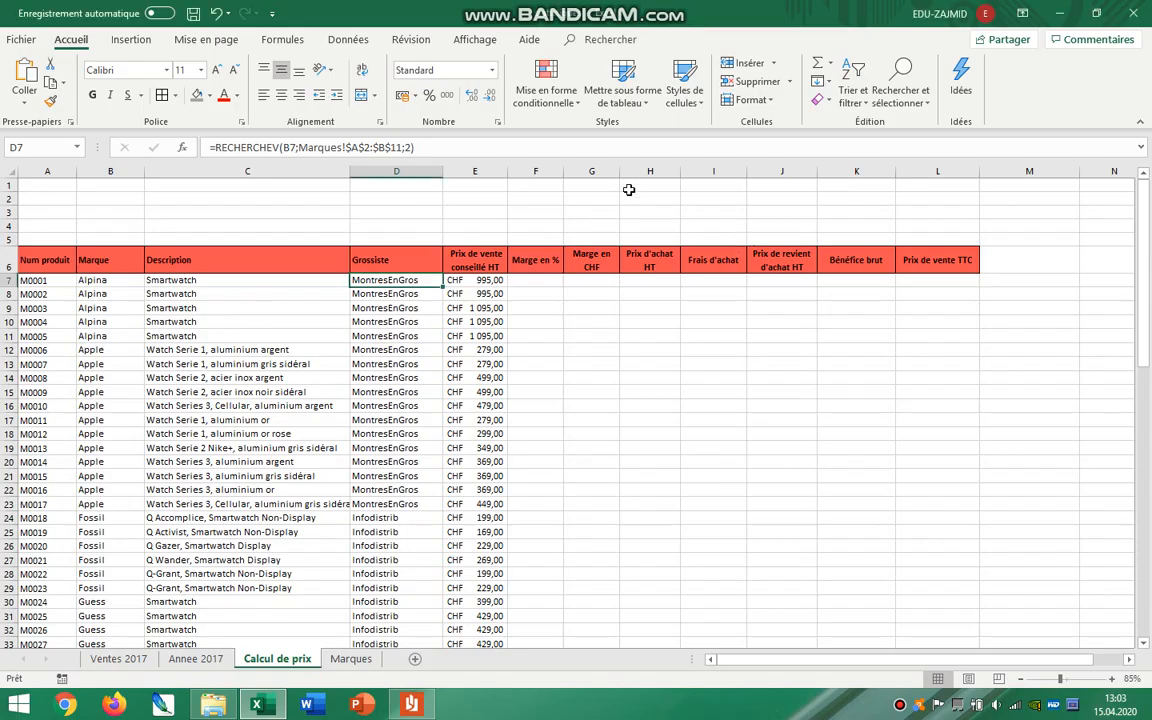
{"action": "left_click", "coordinate": [480, 196]}
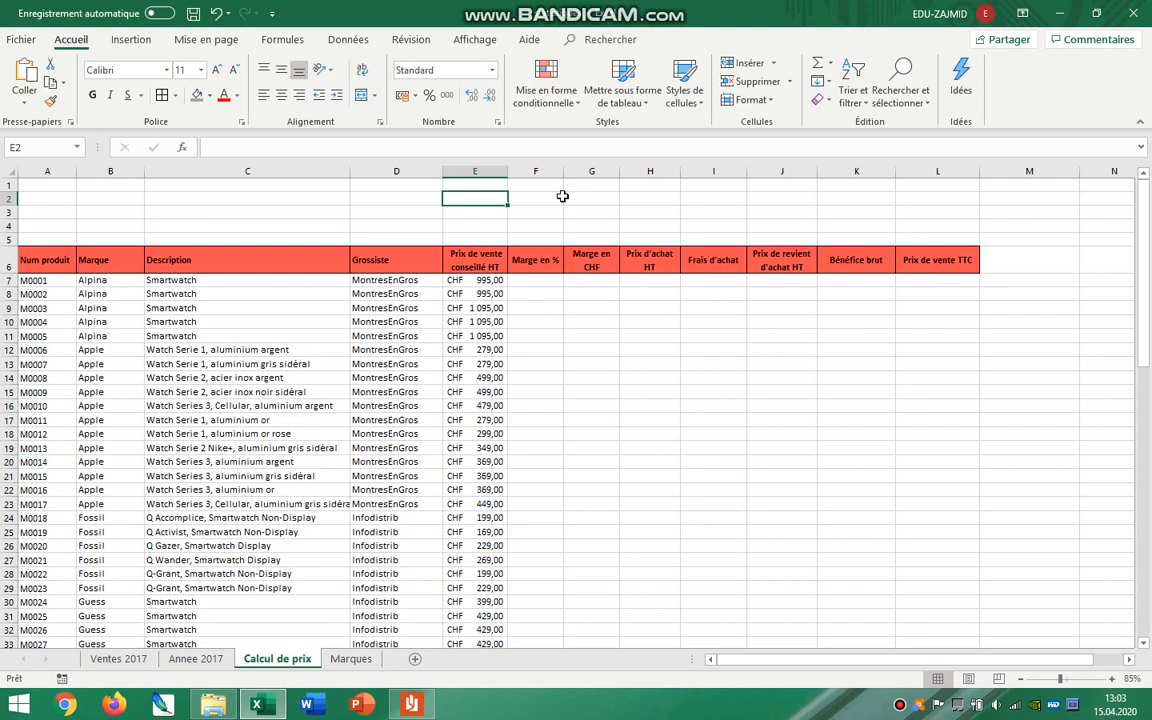
Step: Consult the Marge en % rule in the exercise PDF and enter the heading Marges in cell E1 of the Excel sheet
{"action": "left_click", "coordinate": [420, 704]}
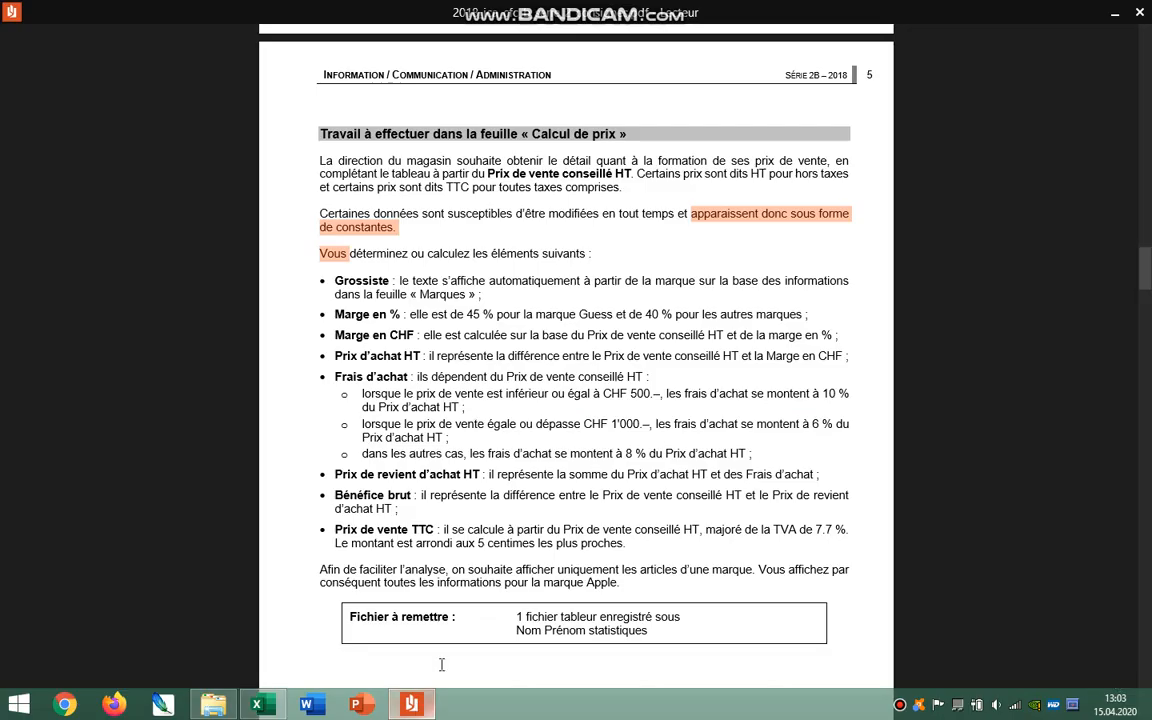
{"action": "left_click", "coordinate": [387, 325]}
{"action": "left_click_drag", "start_coordinate": [344, 314], "coordinate": [829, 316]}
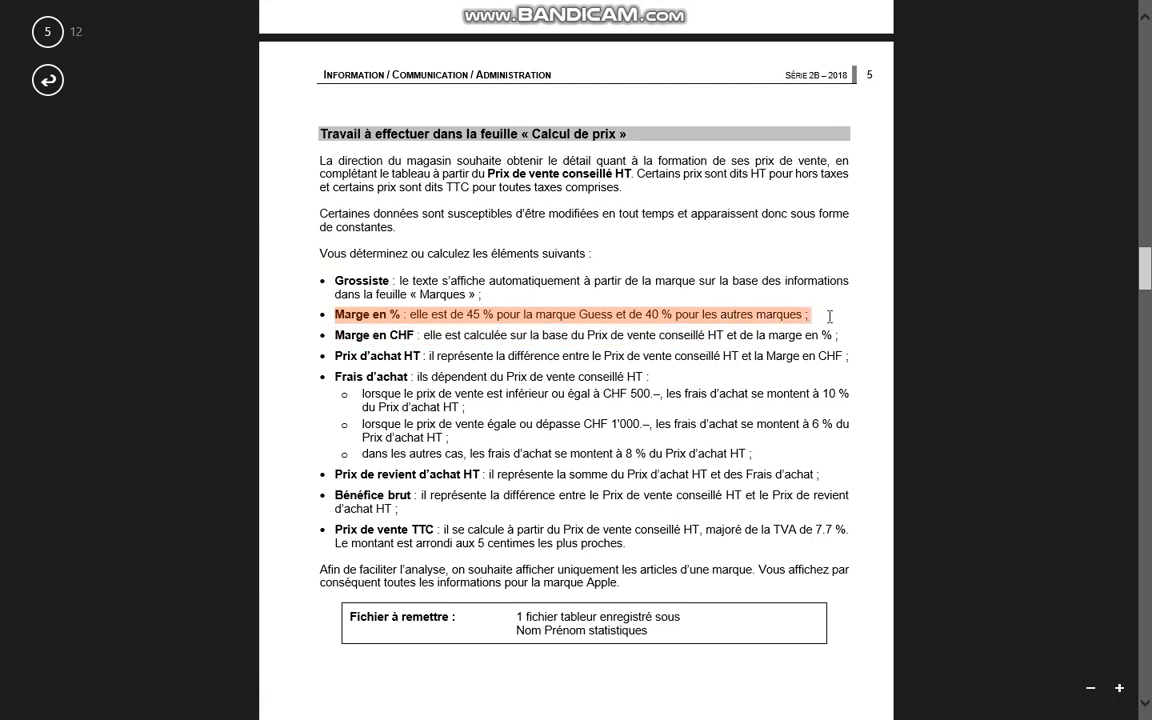
{"action": "key", "text": "ctrl+c"}
{"action": "key", "text": "alt+Tab"}
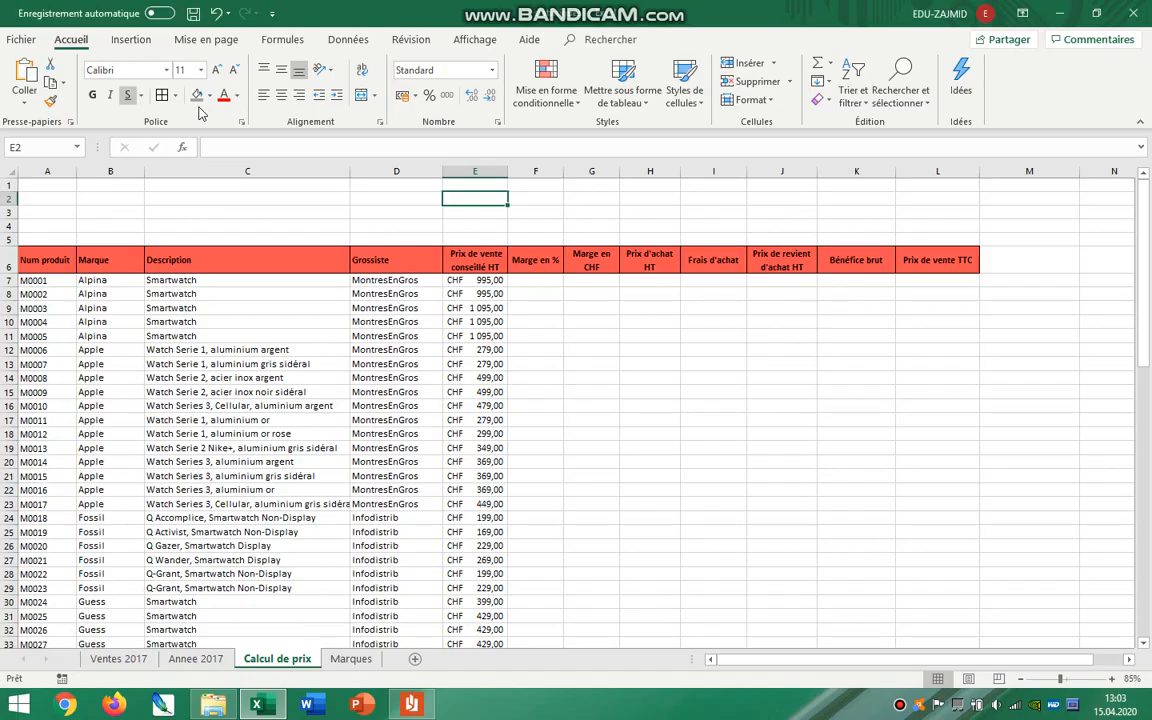
{"action": "left_click", "coordinate": [475, 185]}
{"action": "type", "text": "Marges"}
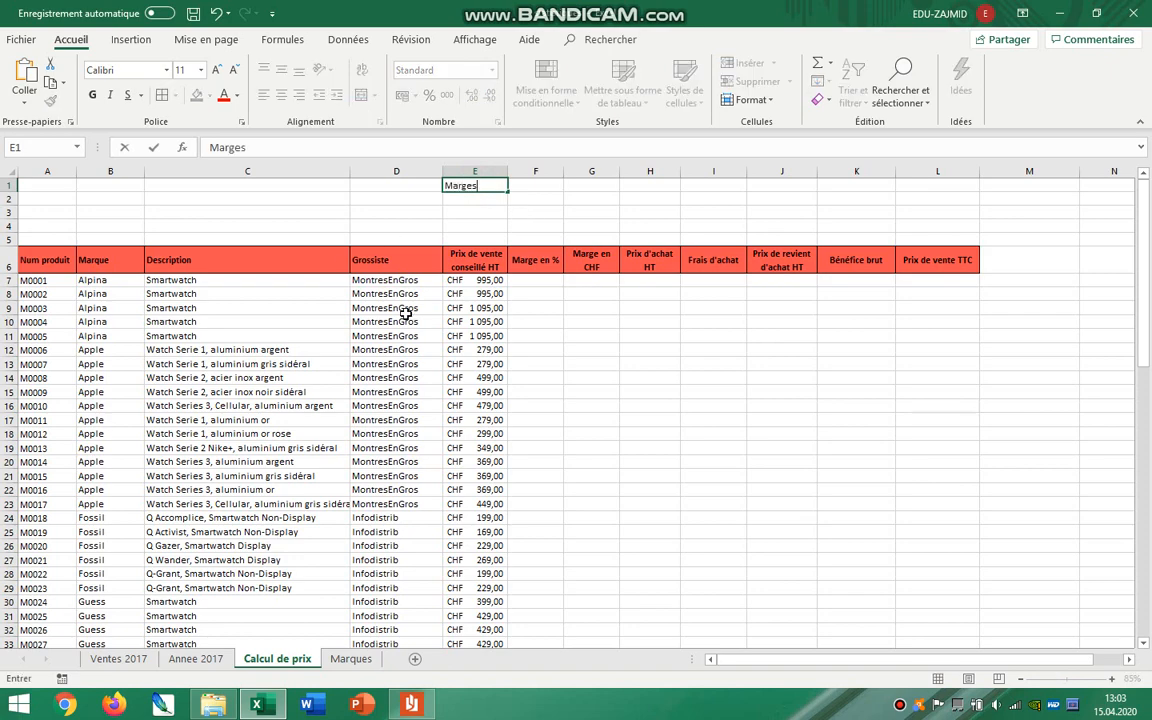
{"action": "left_click", "coordinate": [540, 375]}
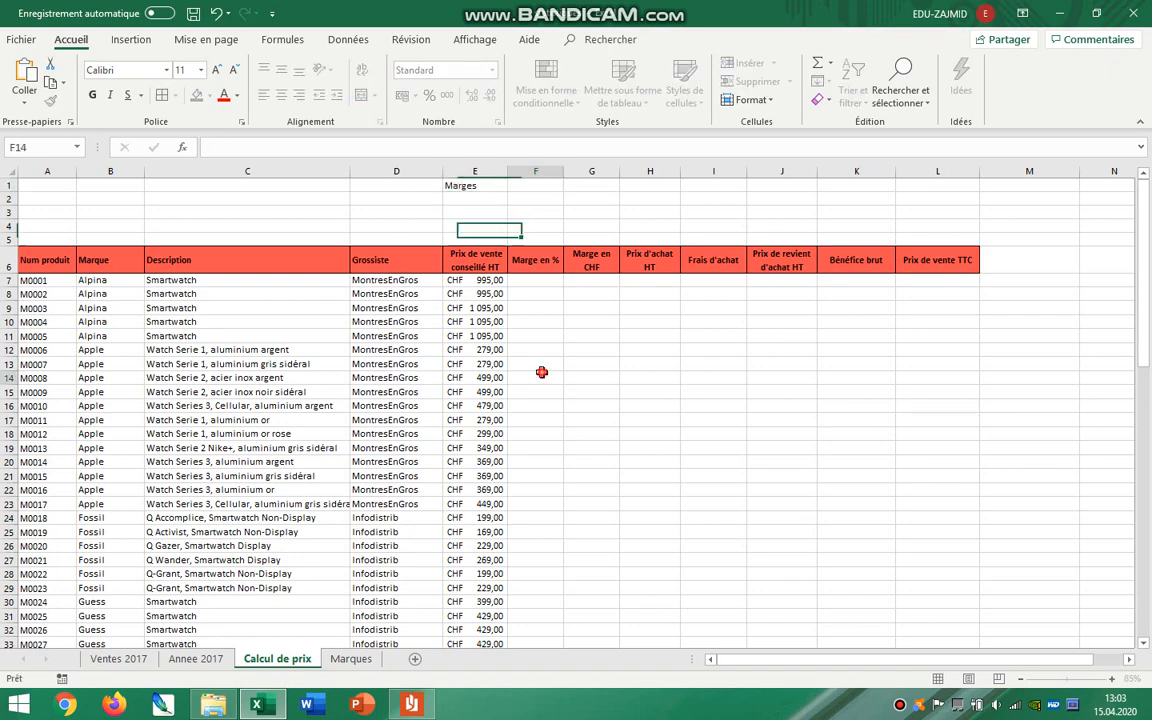
Step: Add the Guess margin constant beneath the Marges heading, with the label Guess in E2 and 45% in F2
{"action": "scroll", "coordinate": [512, 330], "scroll_direction": "up", "scroll_amount": 3}
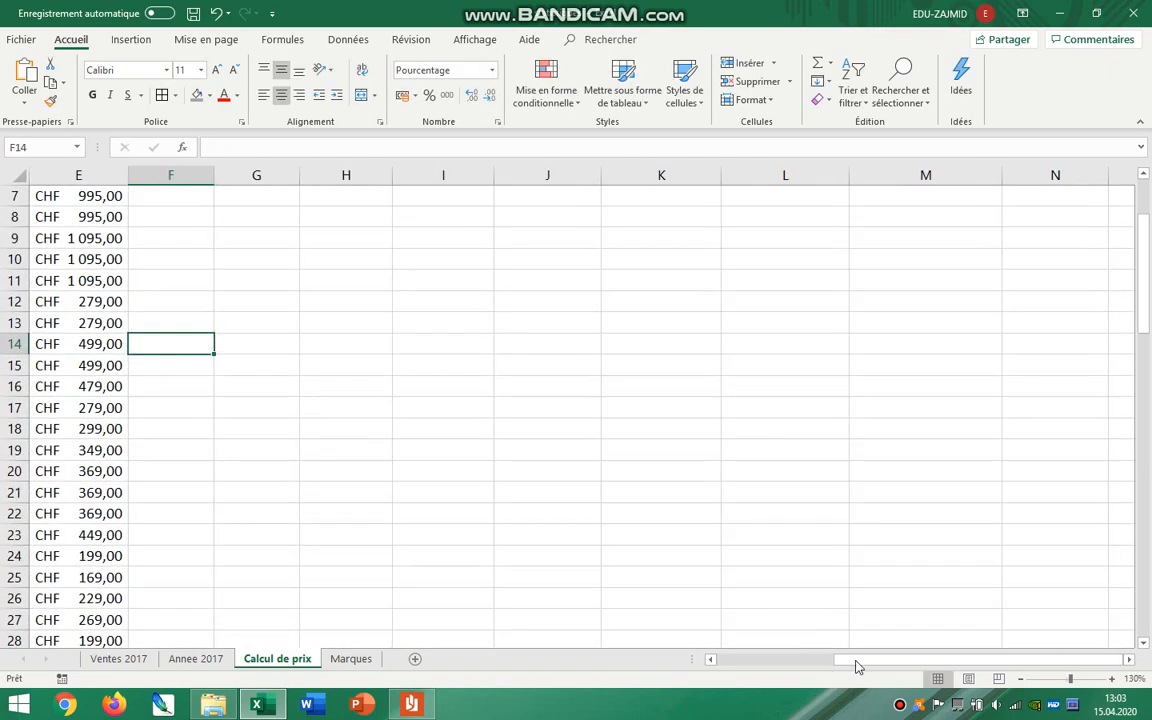
{"action": "left_click_drag", "start_coordinate": [856, 667], "coordinate": [733, 663]}
{"action": "scroll", "coordinate": [586, 442], "scroll_direction": "up", "scroll_amount": 2}
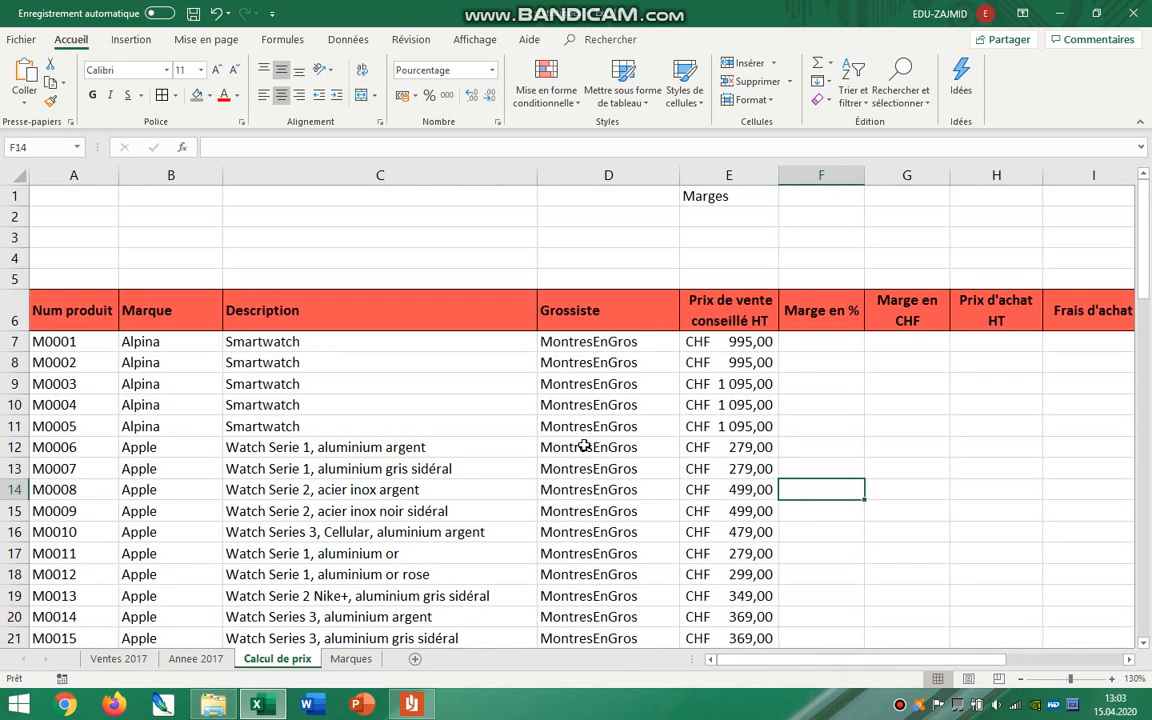
{"action": "scroll", "coordinate": [748, 338], "scroll_direction": "down", "scroll_amount": 1}
{"action": "left_click", "coordinate": [627, 208]}
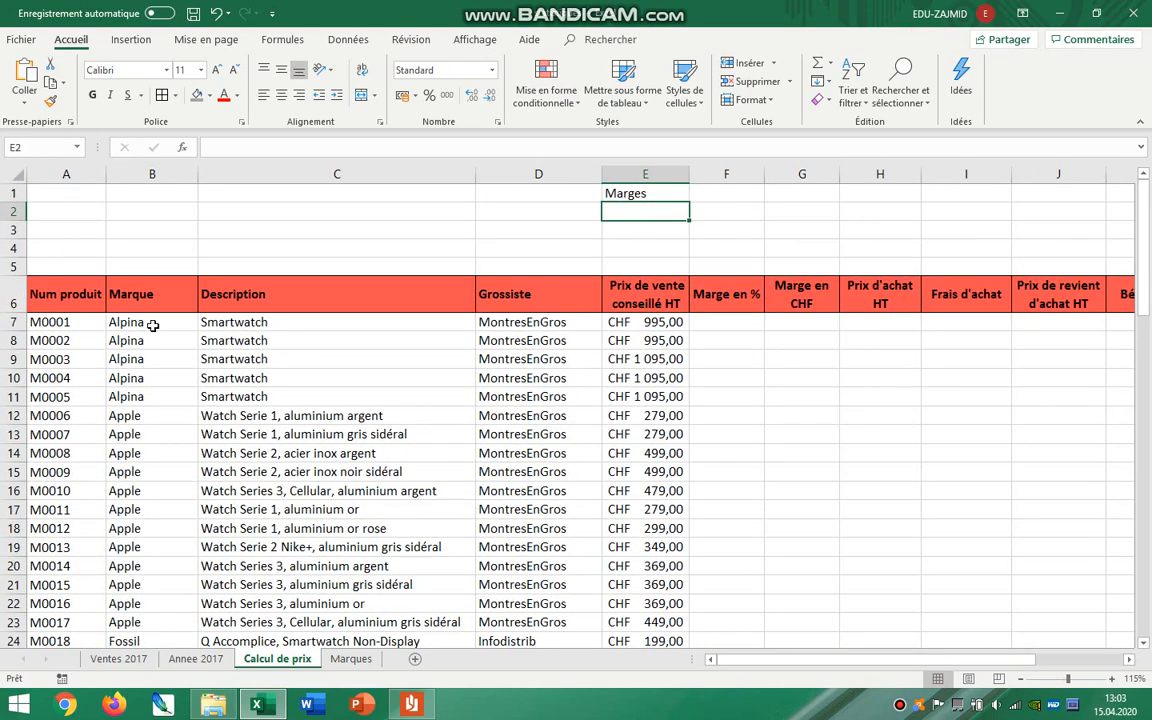
{"action": "type", "text": "Guesse"}
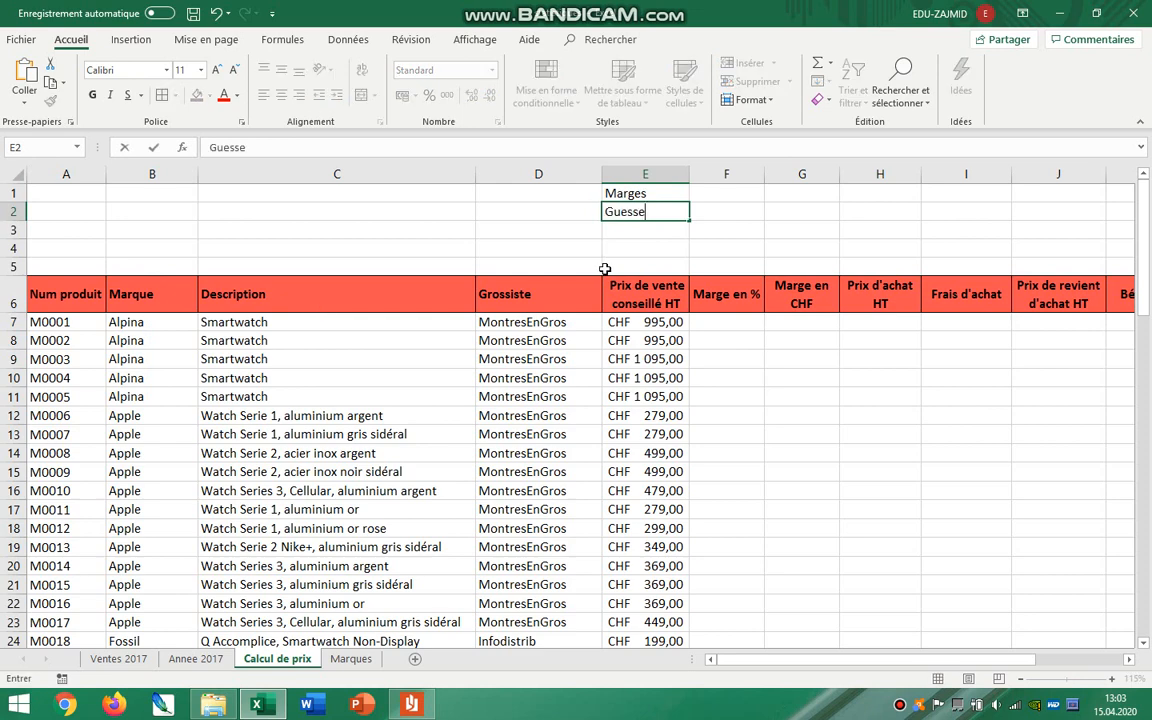
{"action": "key", "text": "BackSpace"}
{"action": "left_click", "coordinate": [735, 207]}
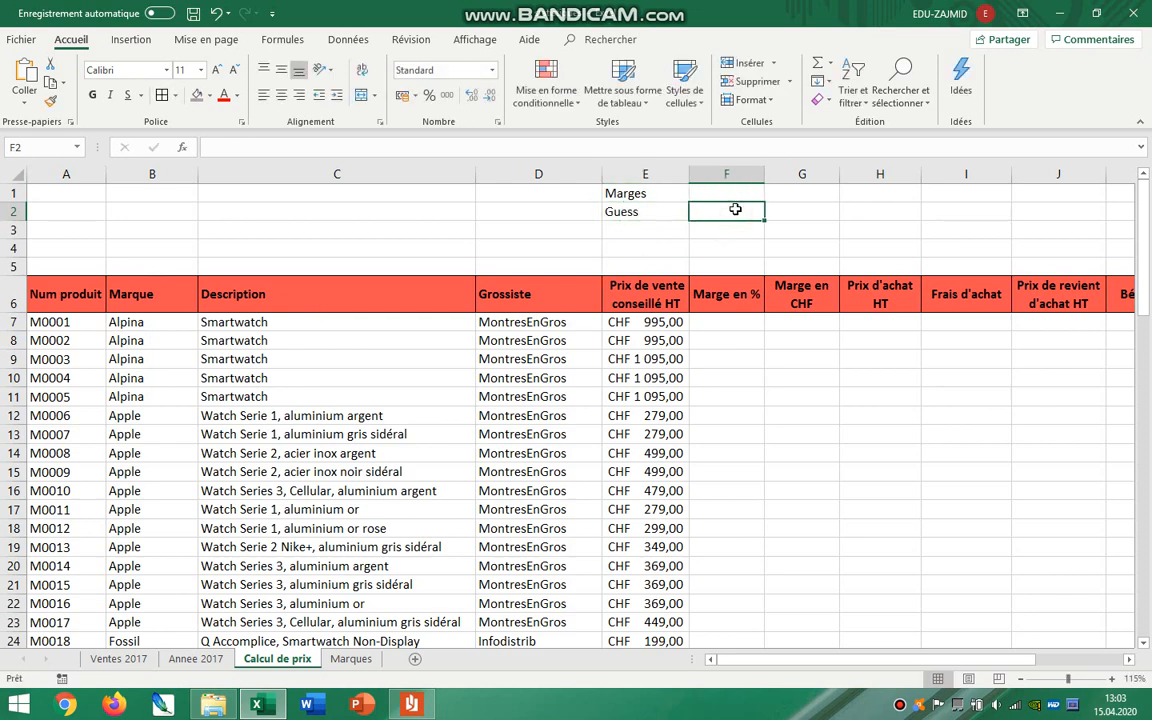
{"action": "type", "text": "45%"}
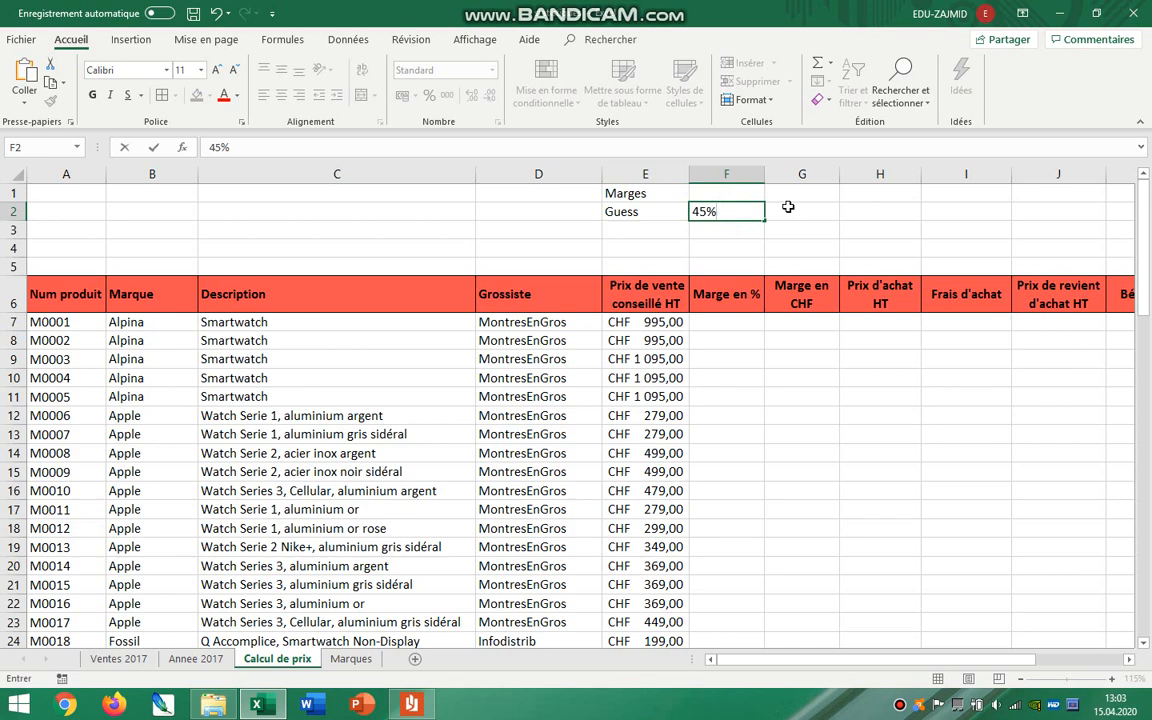
Step: Add the margin constant for the other brands, with the label Autres in E3 and 40% in F3
{"action": "left_click", "coordinate": [634, 230]}
{"action": "type", "text": "Autres"}
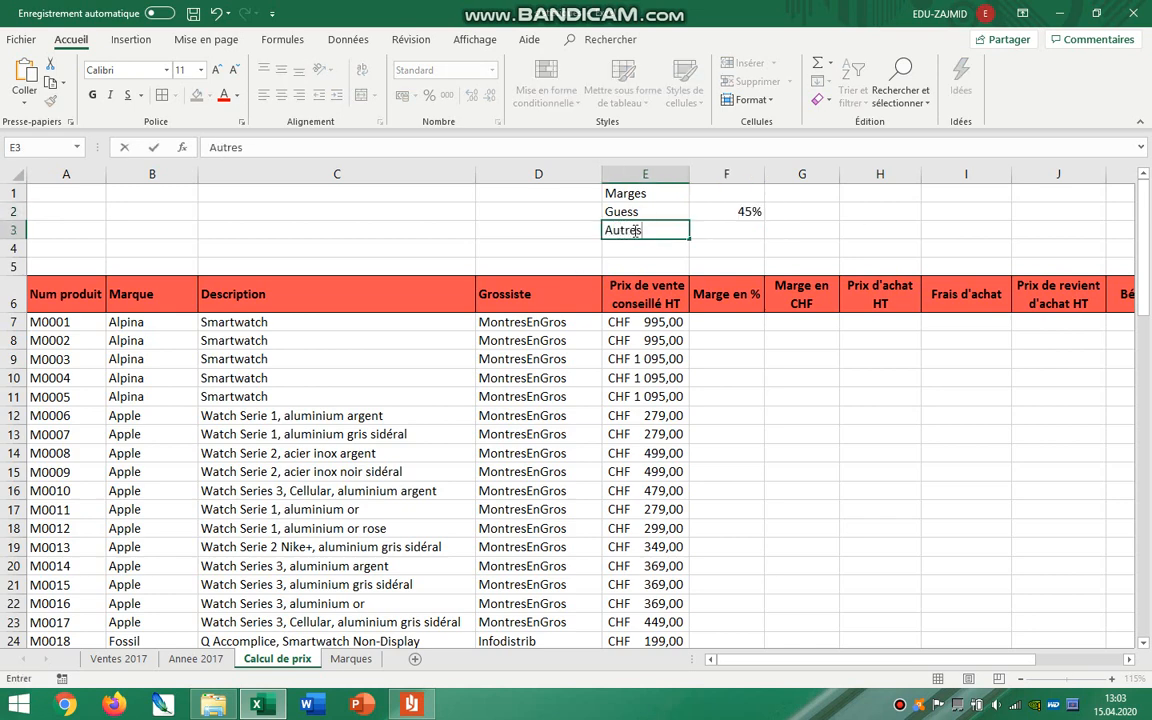
{"action": "left_click", "coordinate": [731, 230]}
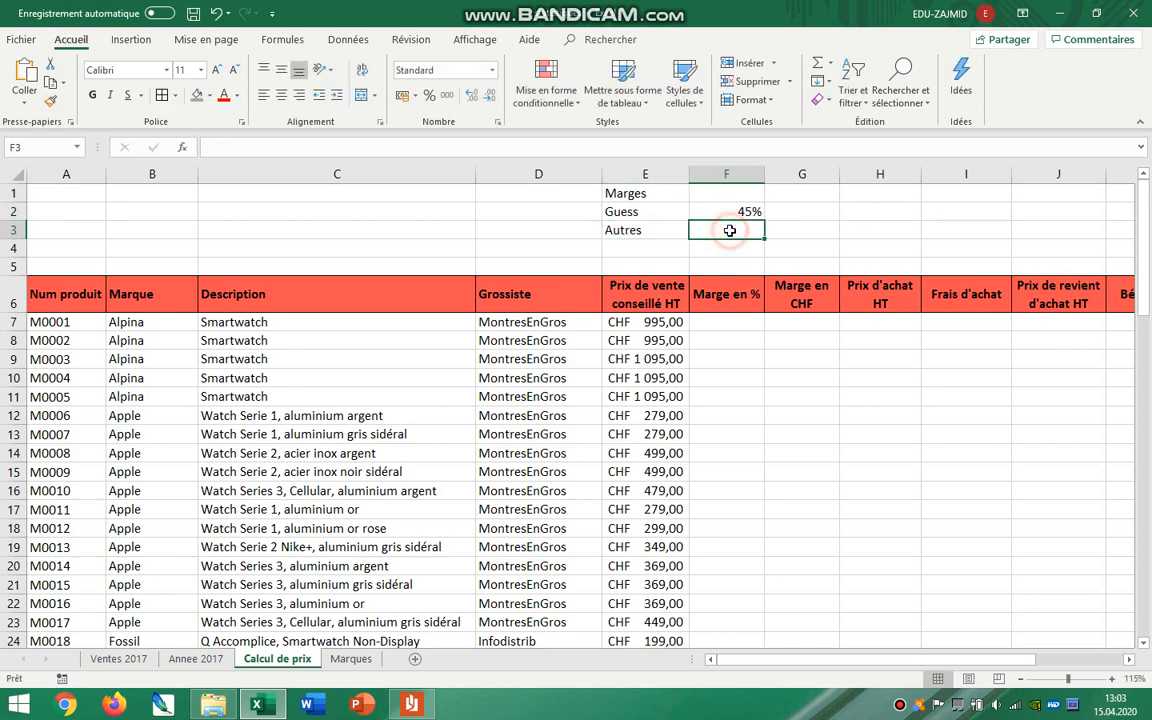
{"action": "type", "text": "40"}
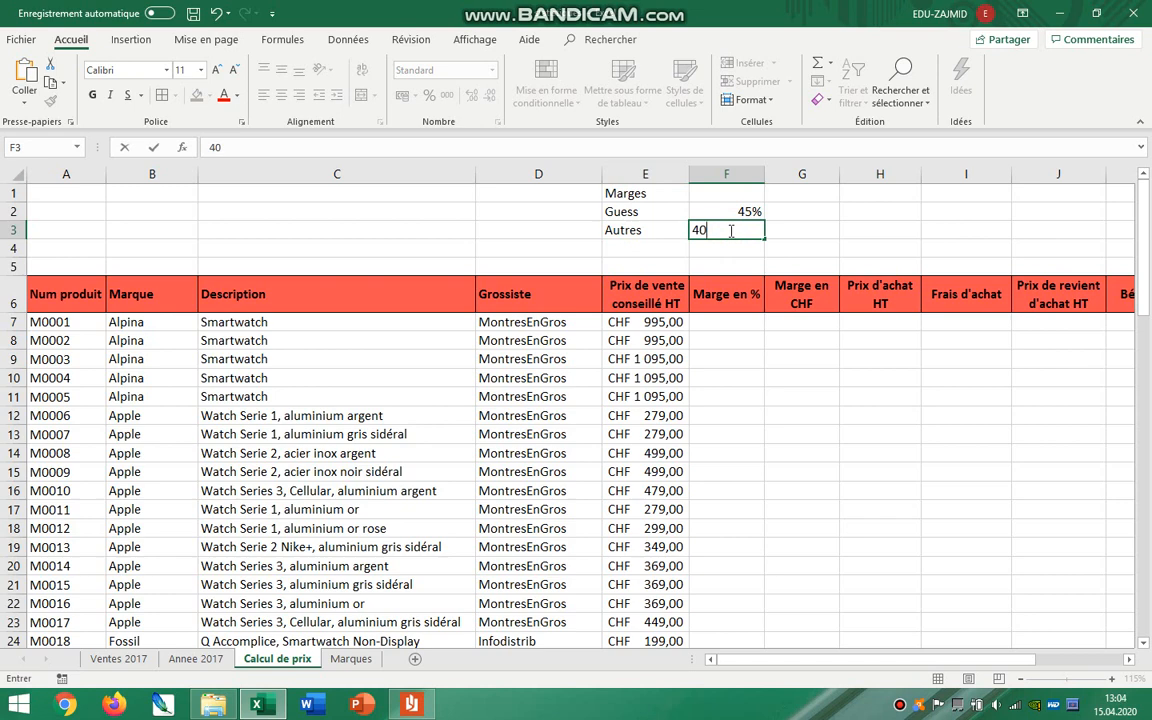
{"action": "type", "text": "%"}
{"action": "left_click", "coordinate": [877, 357]}
Step: Begin a SI formula in F7 that tests whether the brand in B7 equals the constant label $E$2
{"action": "left_click", "coordinate": [743, 321]}
{"action": "type", "text": "="}
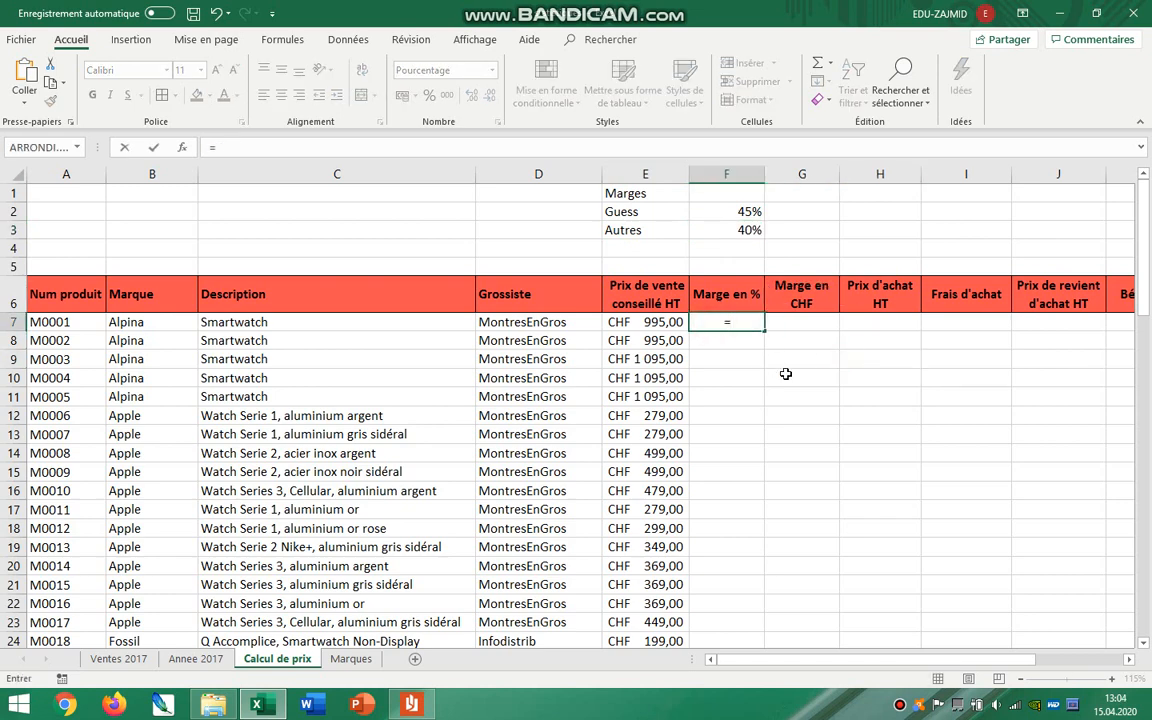
{"action": "type", "text": "si("}
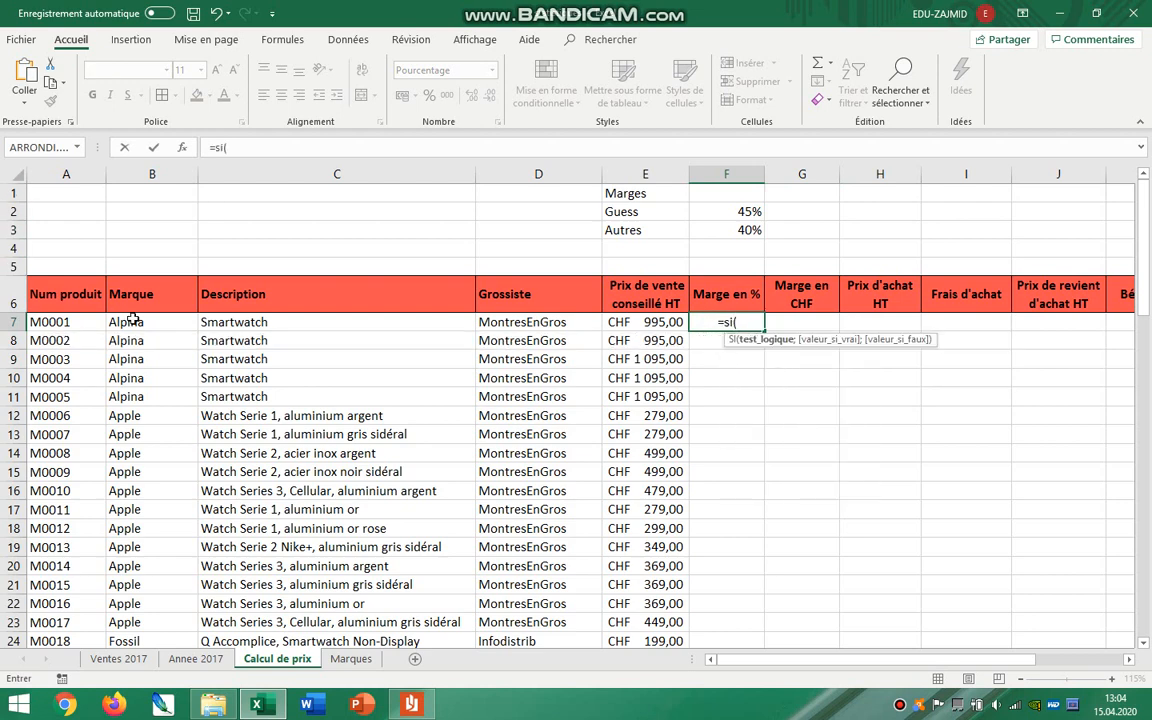
{"action": "left_click", "coordinate": [140, 322]}
{"action": "type", "text": "="}
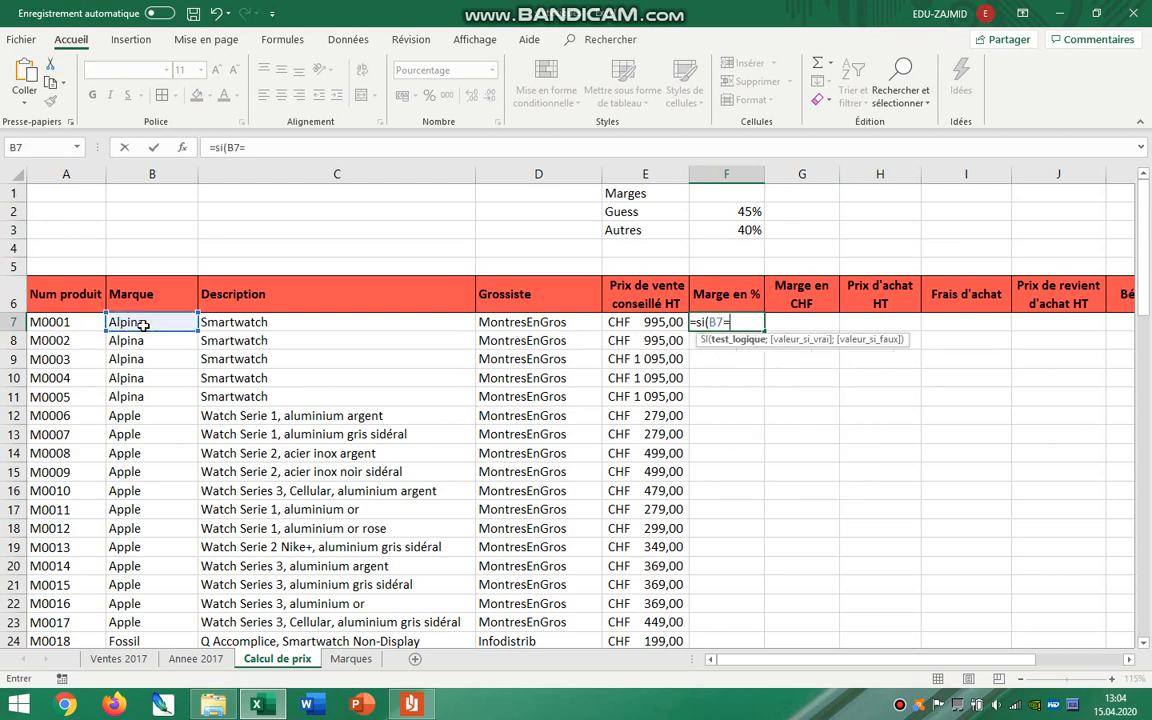
{"action": "left_click", "coordinate": [738, 212]}
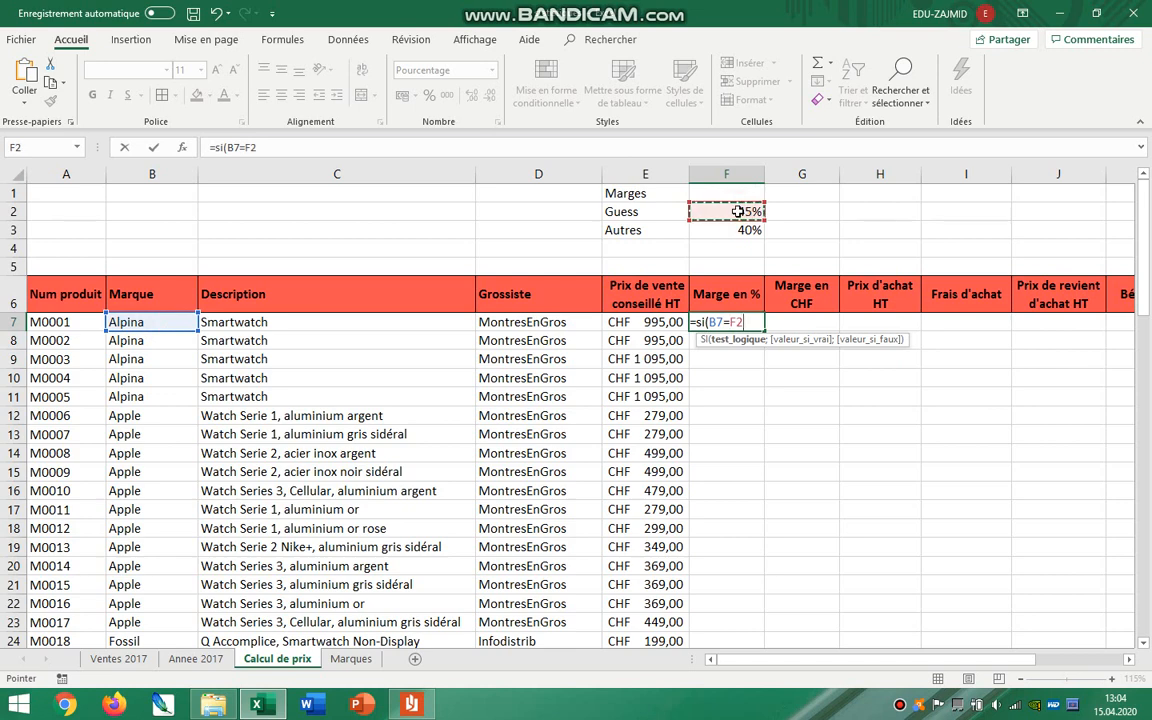
{"action": "key", "text": "F4"}
{"action": "type", "text": ";"}
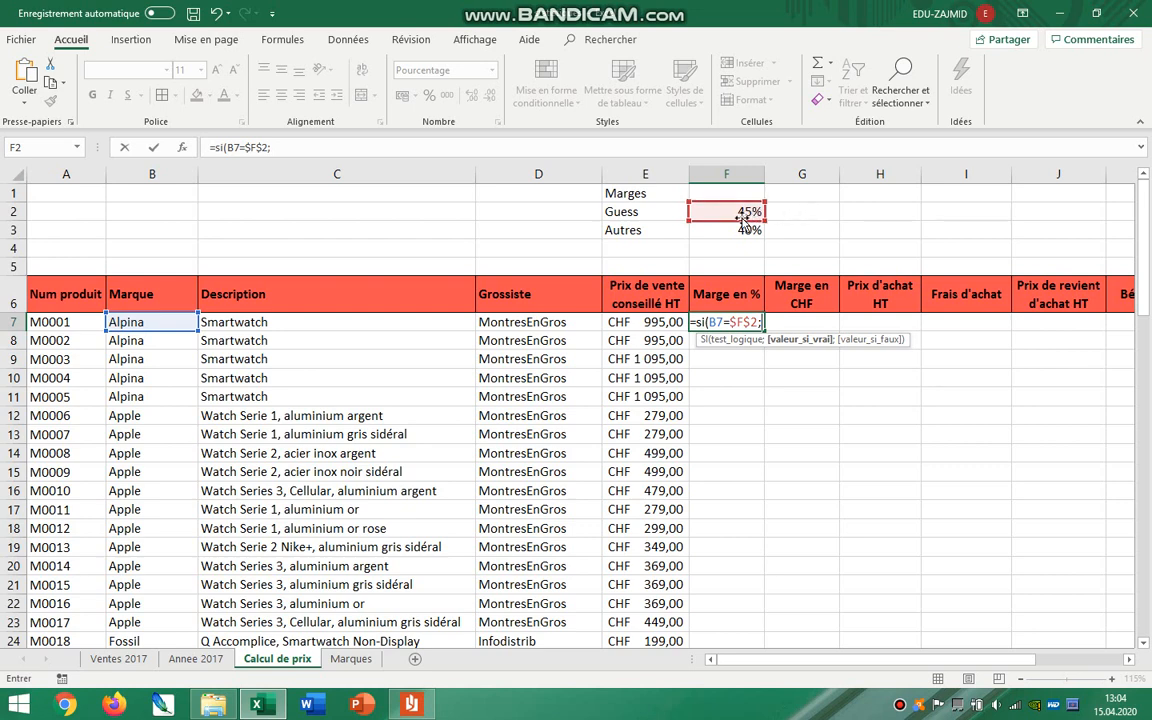
{"action": "left_click_drag", "start_coordinate": [745, 220], "coordinate": [671, 216]}
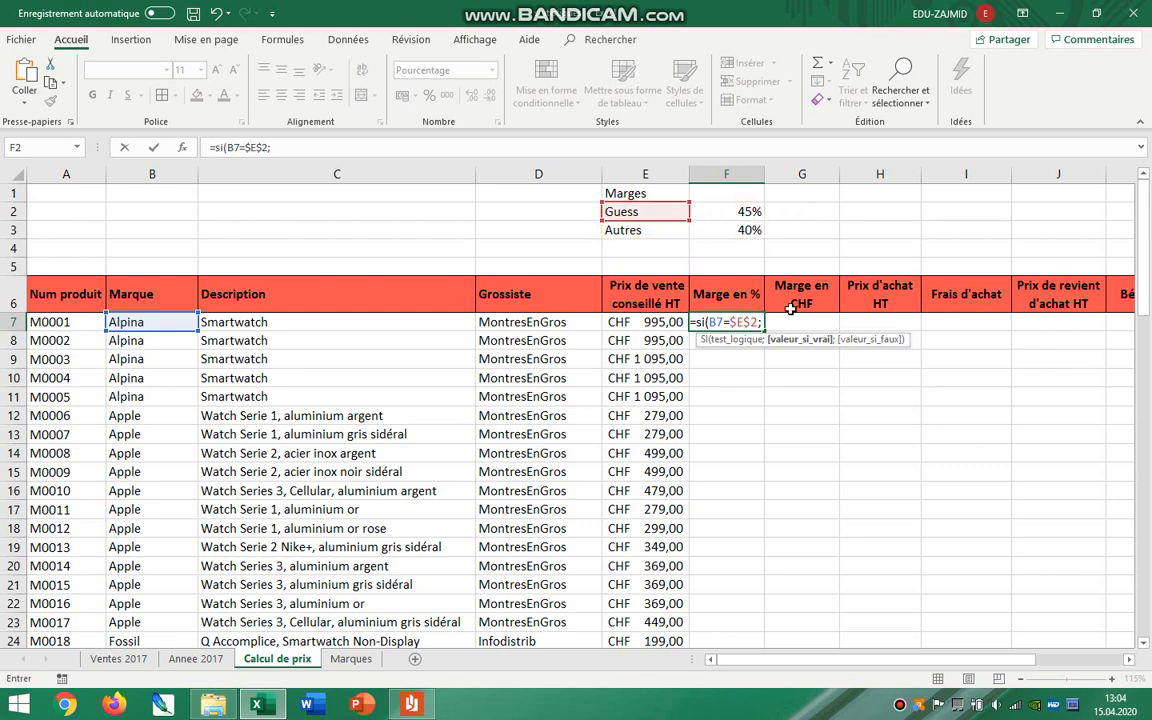
Step: Complete the SI formula in F7 with $F$2 as the value if true and $F$3 as the value if false
{"action": "left_click", "coordinate": [748, 213]}
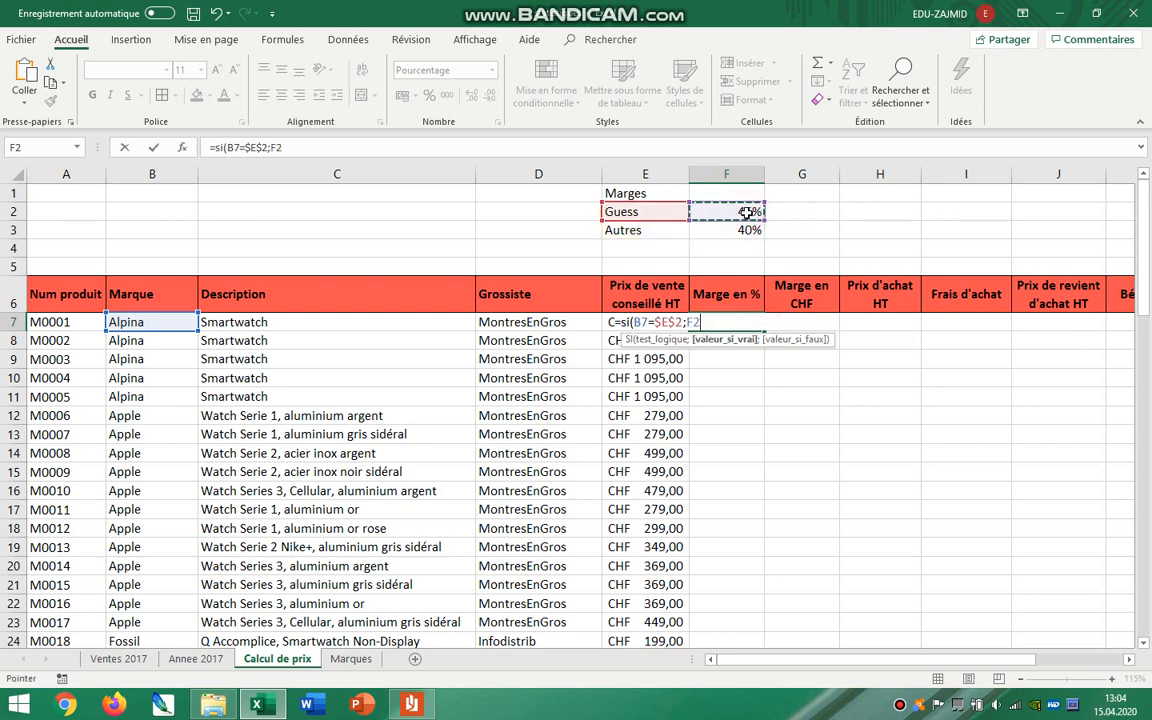
{"action": "key", "text": "F4"}
{"action": "type", "text": ";"}
{"action": "left_click", "coordinate": [743, 232]}
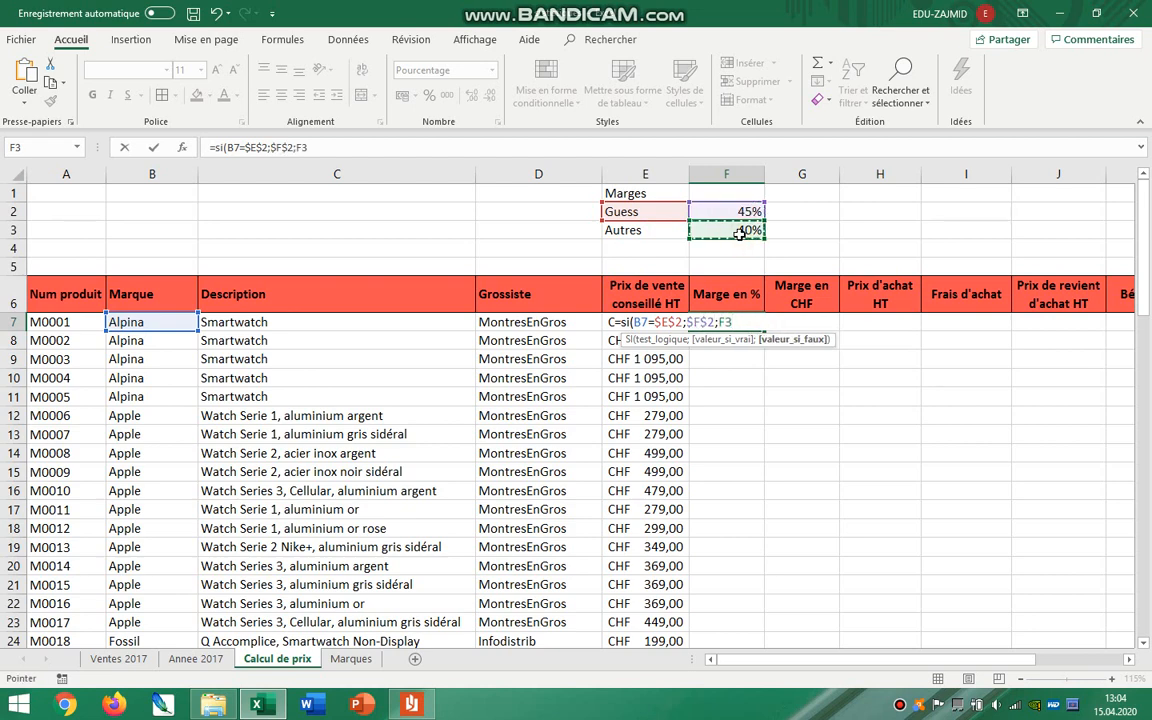
{"action": "key", "text": "super+p"}
{"action": "left_click", "coordinate": [742, 236]}
{"action": "key", "text": "F4"}
{"action": "mouse_move", "coordinate": [633, 8]}
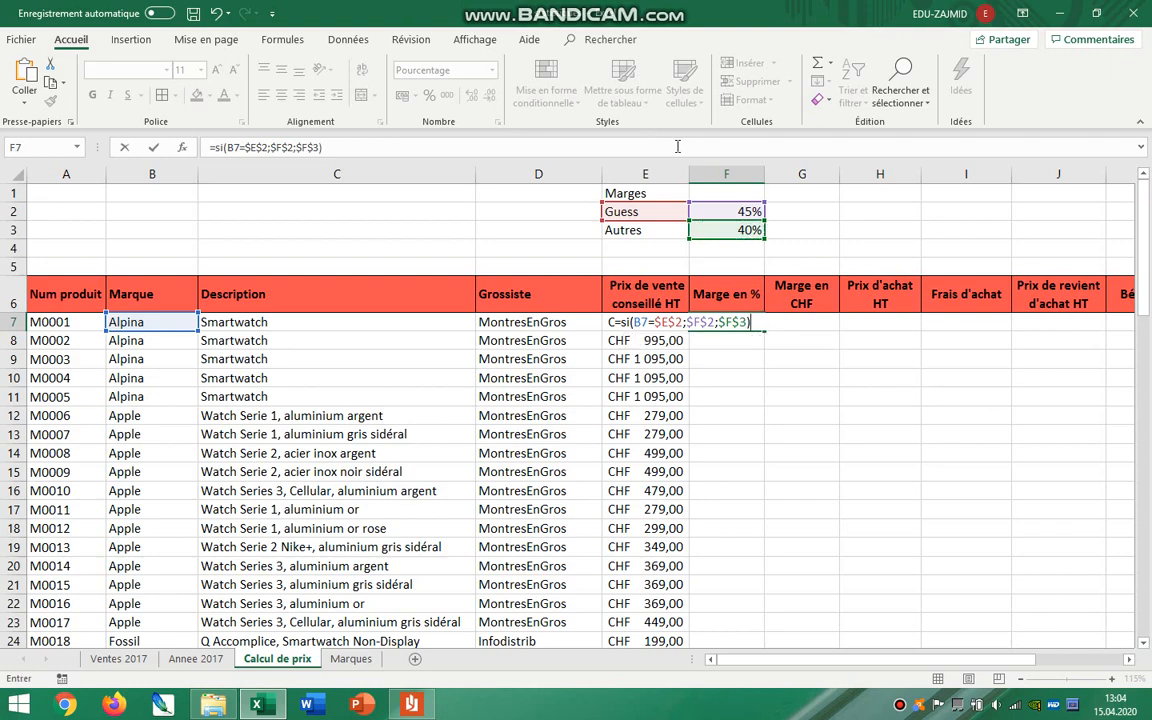
{"action": "key", "text": "Return"}
Step: Copy the F7 formula down the Marge en % column to row 45 and check the margins of the Guess rows
{"action": "left_click", "coordinate": [724, 323]}
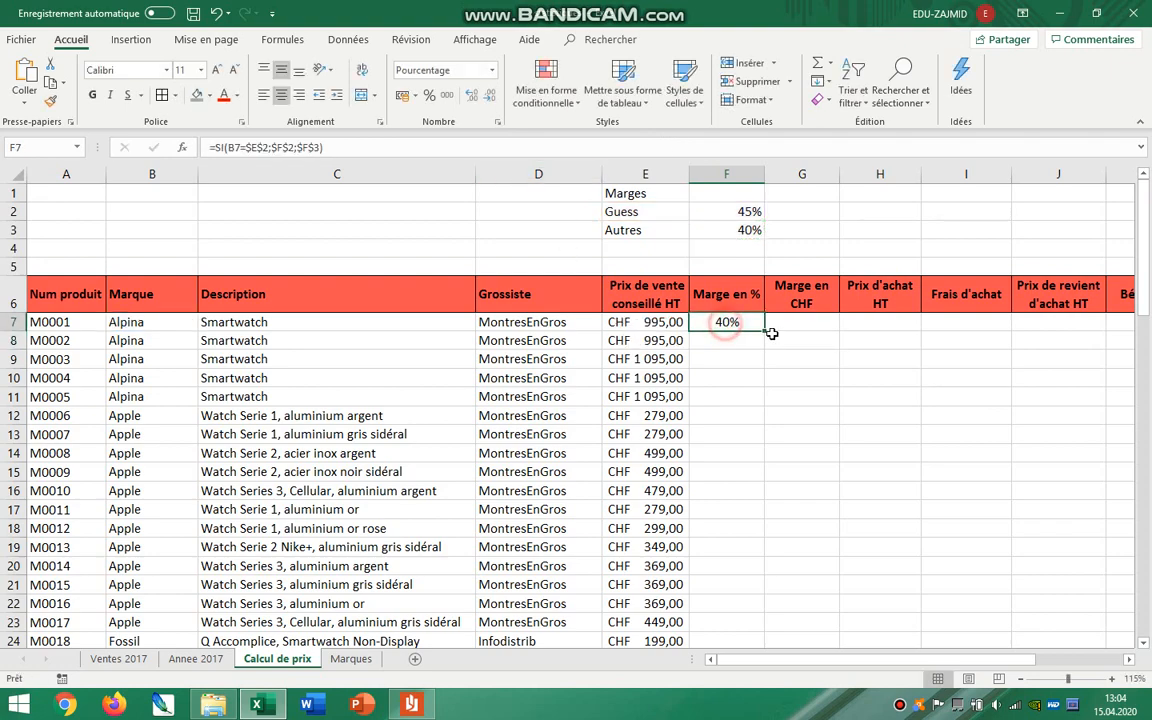
{"action": "left_click_drag", "start_coordinate": [766, 331], "coordinate": [766, 608]}
{"action": "left_click_drag", "start_coordinate": [156, 338], "coordinate": [727, 324]}
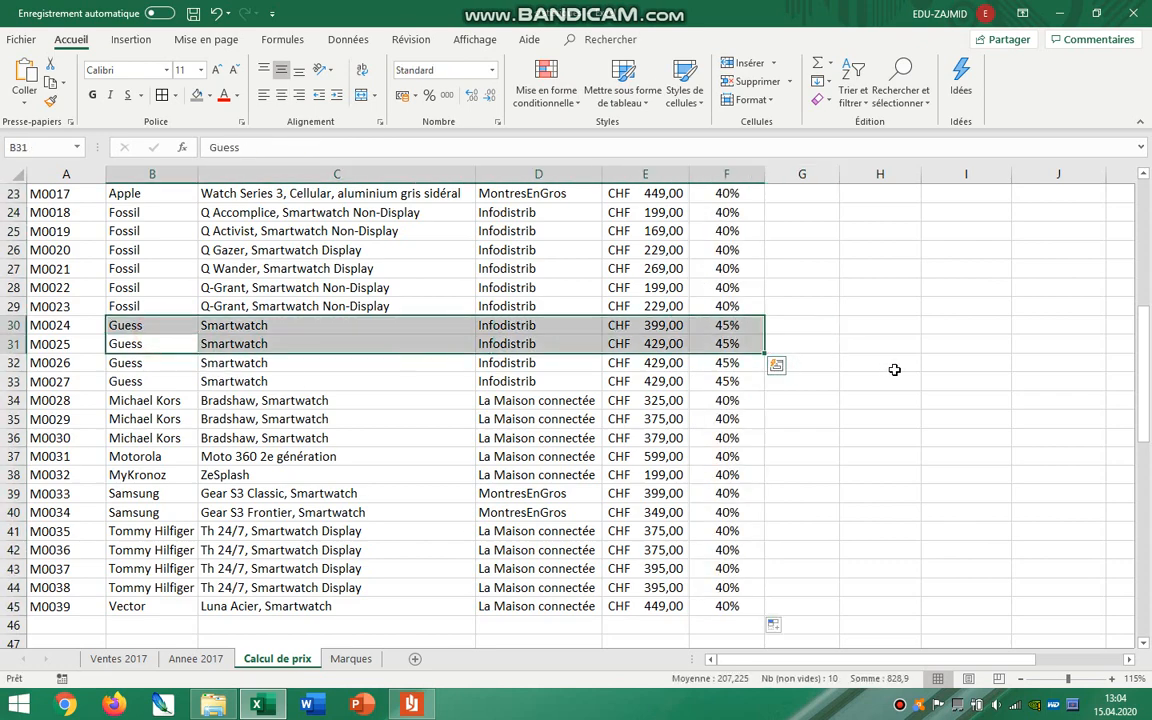
{"action": "scroll", "coordinate": [894, 370], "scroll_direction": "up", "scroll_amount": 7}
{"action": "scroll", "coordinate": [866, 407], "scroll_direction": "down", "scroll_amount": 1}
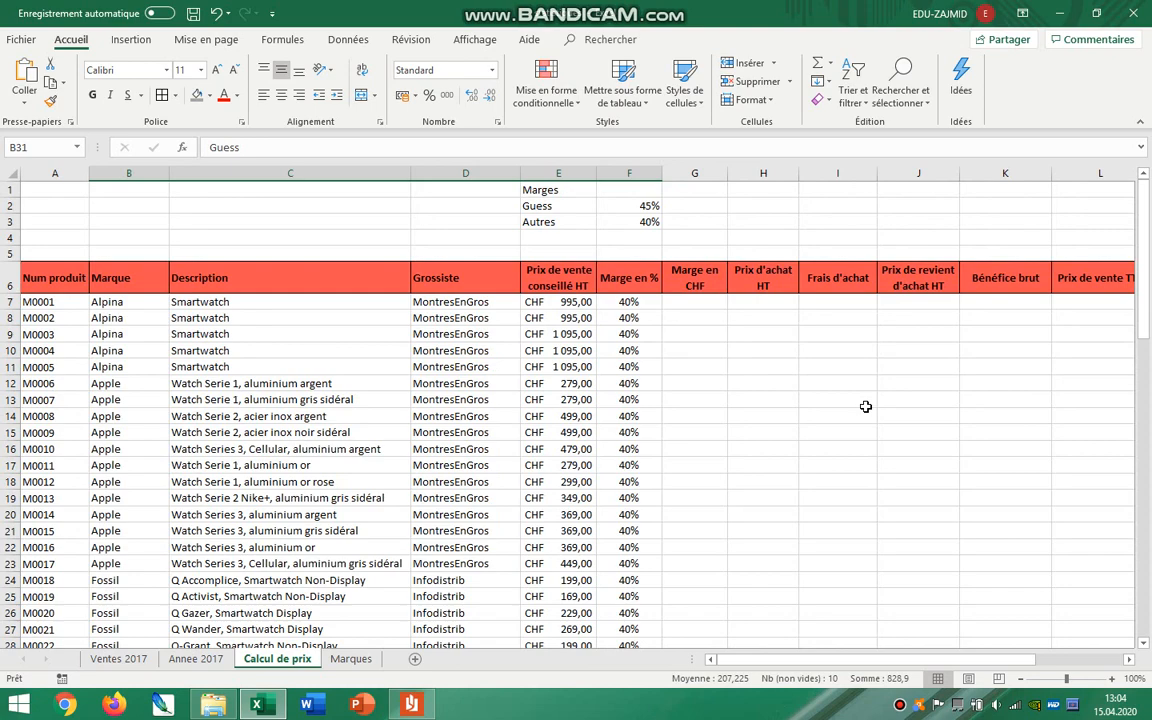
Step: Check the Marge en CHF instruction in the exercise PDF and enter the formula =F7*E7 in G7
{"action": "left_click", "coordinate": [694, 302]}
{"action": "left_click", "coordinate": [413, 705]}
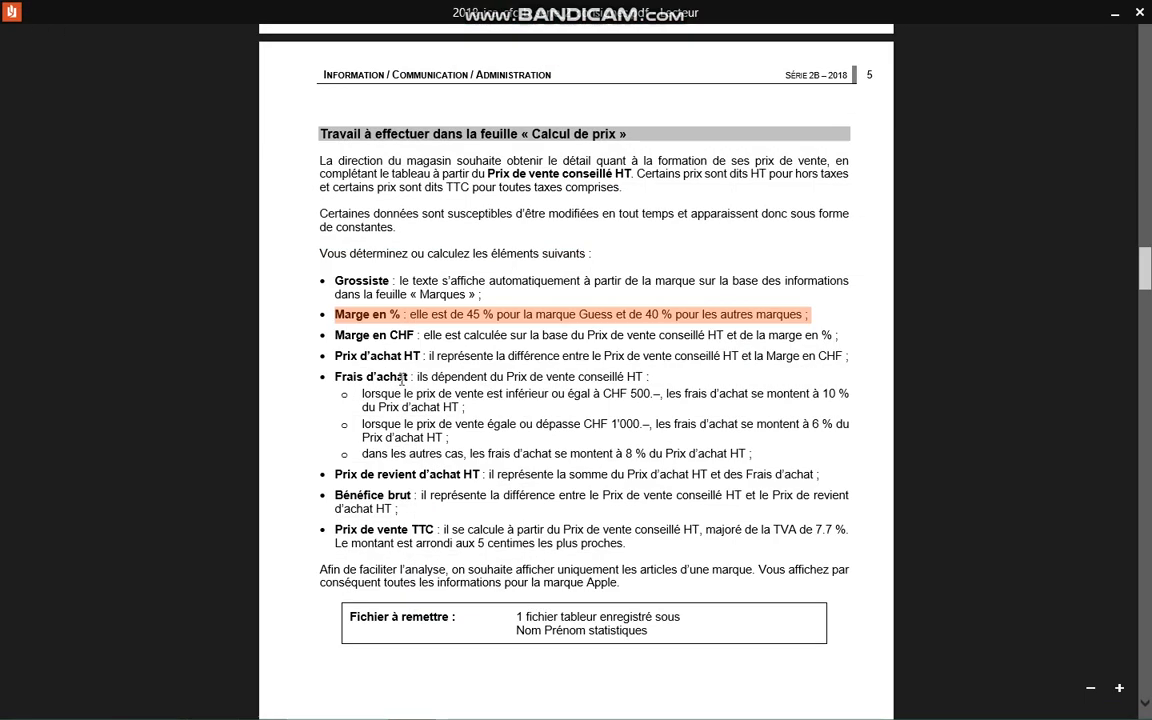
{"action": "left_click_drag", "start_coordinate": [381, 332], "coordinate": [841, 345]}
{"action": "key", "text": "alt+Tab"}
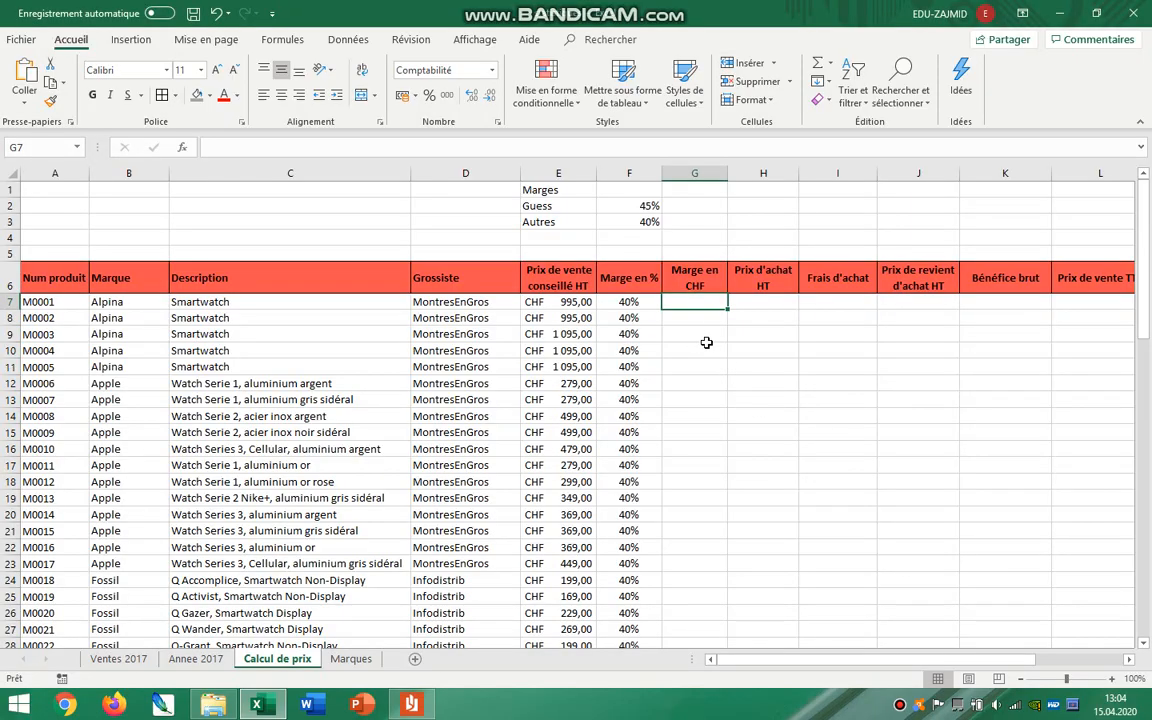
{"action": "type", "text": "="}
{"action": "left_click", "coordinate": [627, 317]}
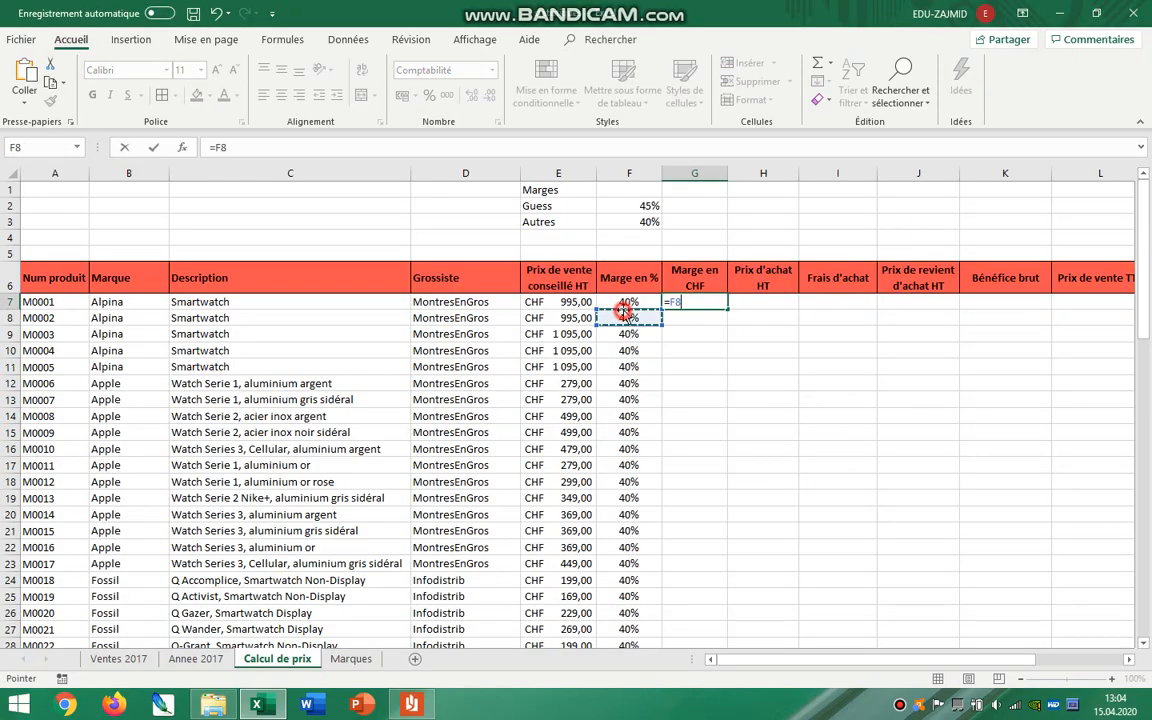
{"action": "left_click", "coordinate": [629, 302]}
{"action": "type", "text": "*"}
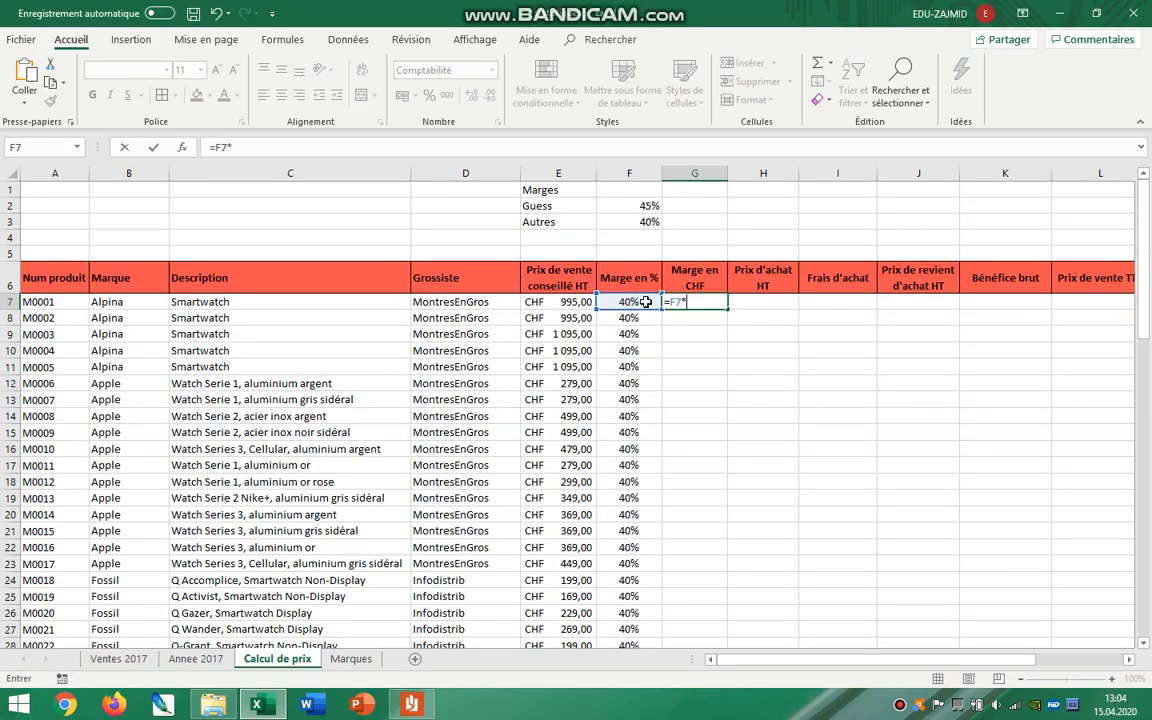
{"action": "left_click", "coordinate": [560, 302]}
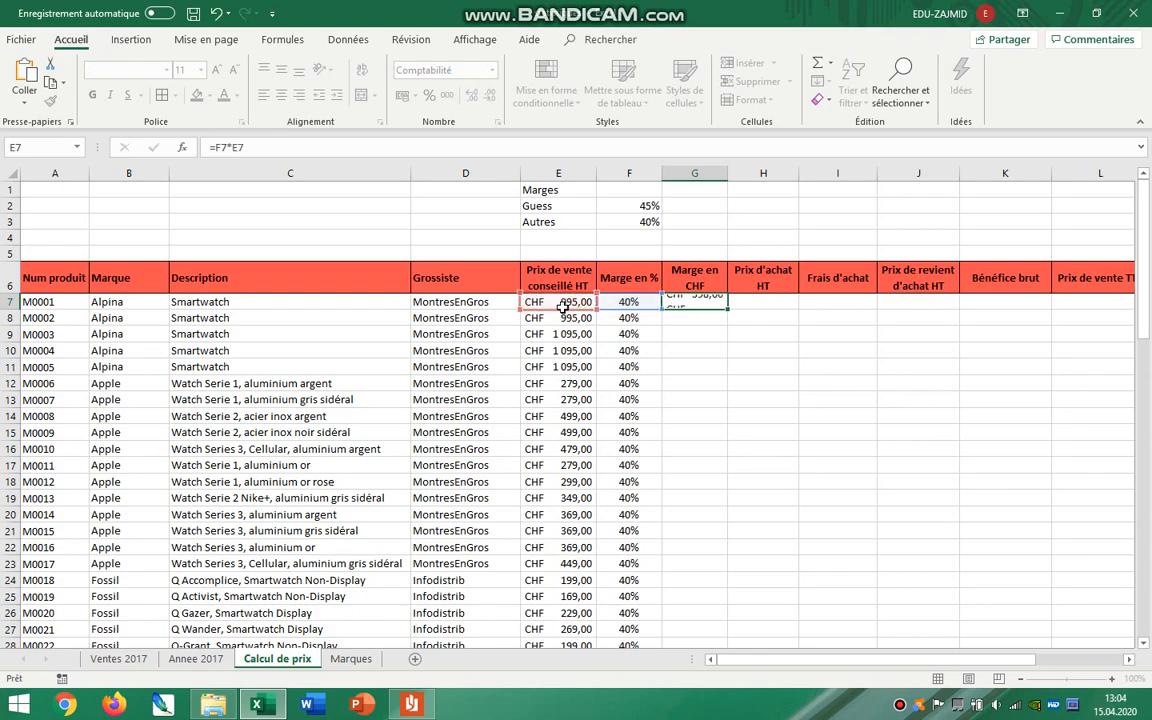
{"action": "key", "text": "Return"}
Step: Copy the G7 formula down the Marge en CHF column to row 45
{"action": "left_click", "coordinate": [705, 302]}
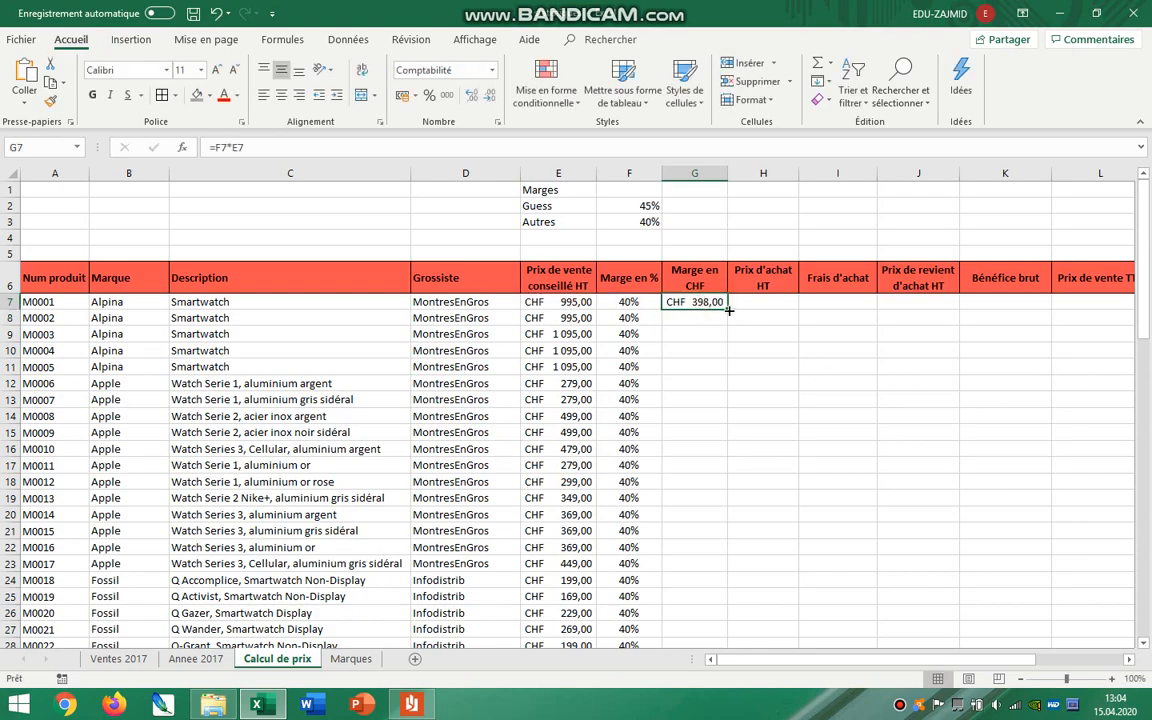
{"action": "left_click_drag", "start_coordinate": [729, 311], "coordinate": [742, 621]}
{"action": "scroll", "coordinate": [915, 534], "scroll_direction": "up", "scroll_amount": 6}
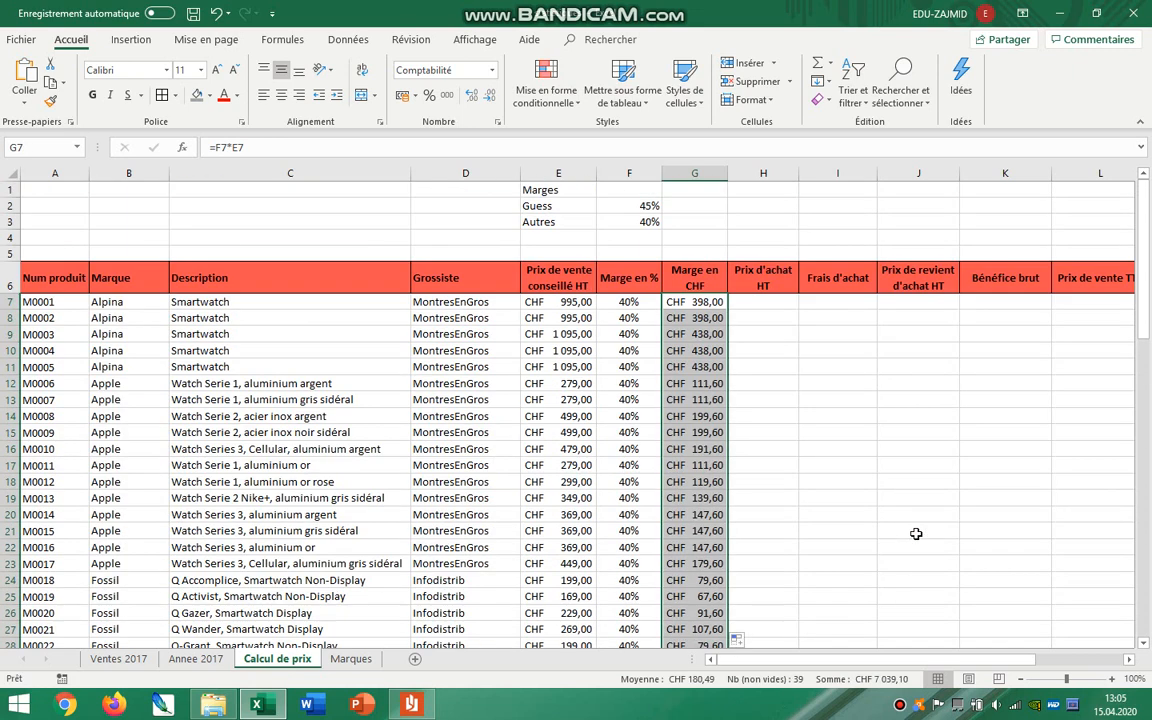
Step: Check the Prix d'achat HT instruction in the exercise PDF and enter the formula =E7-G7 in H7
{"action": "left_click", "coordinate": [764, 302]}
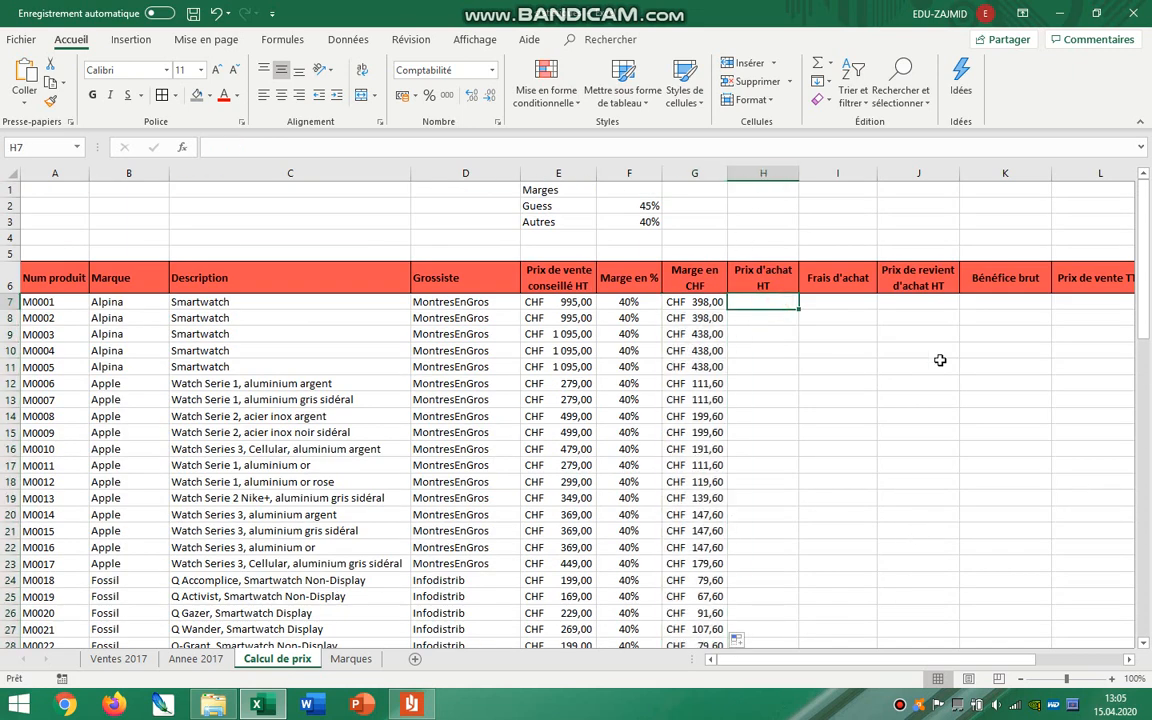
{"action": "left_click", "coordinate": [411, 705]}
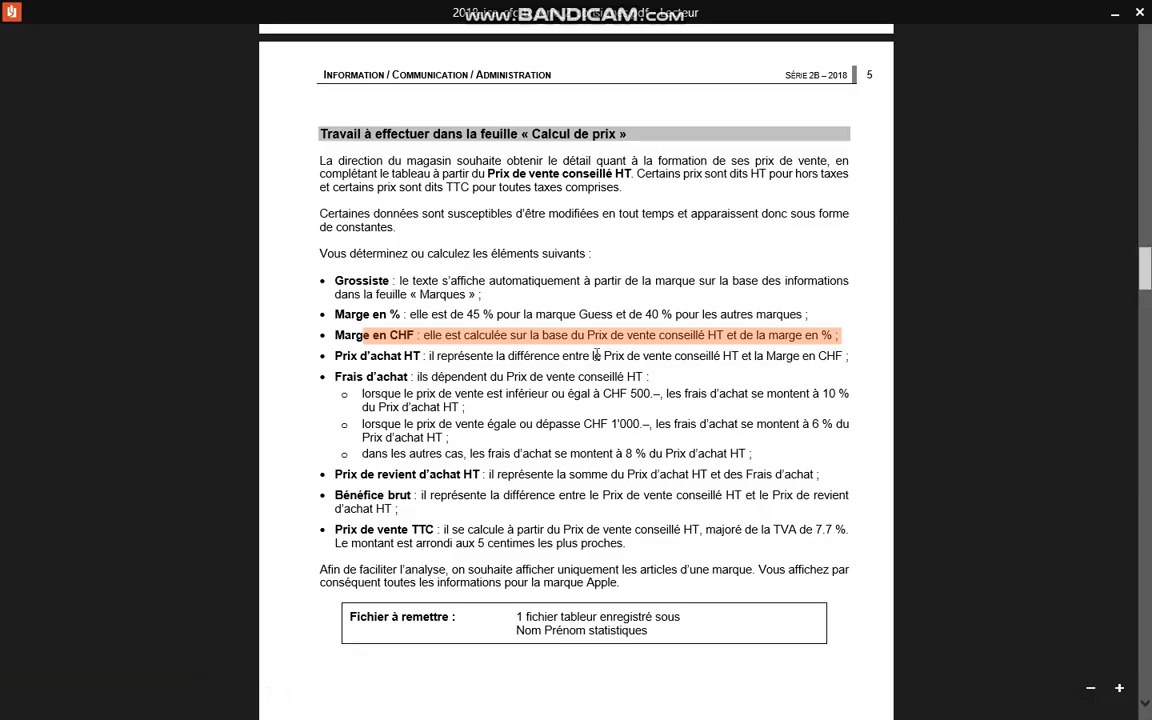
{"action": "left_click_drag", "start_coordinate": [583, 357], "coordinate": [737, 358]}
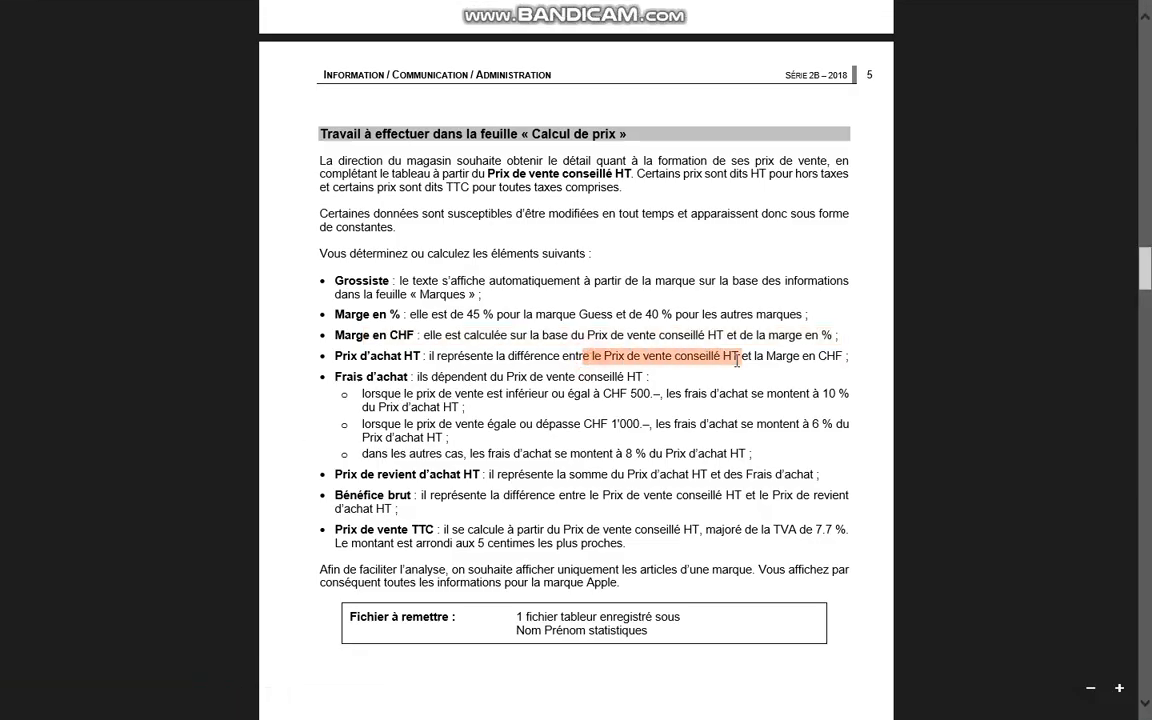
{"action": "key", "text": "alt+Tab"}
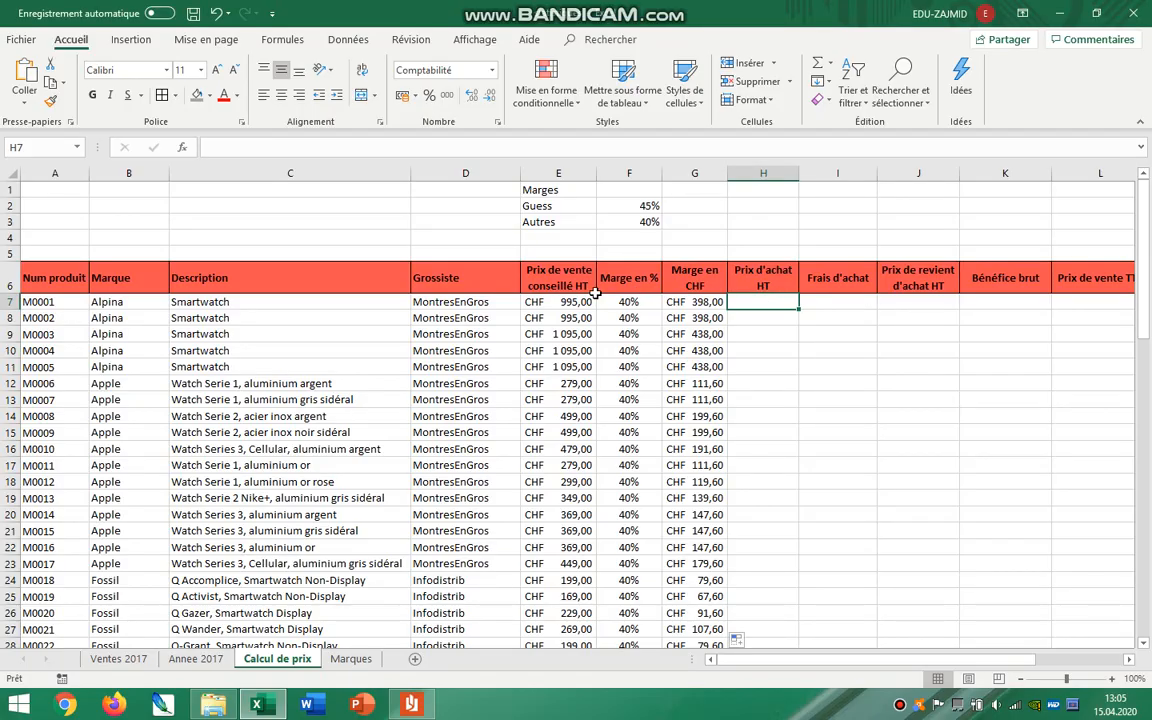
{"action": "type", "text": "="}
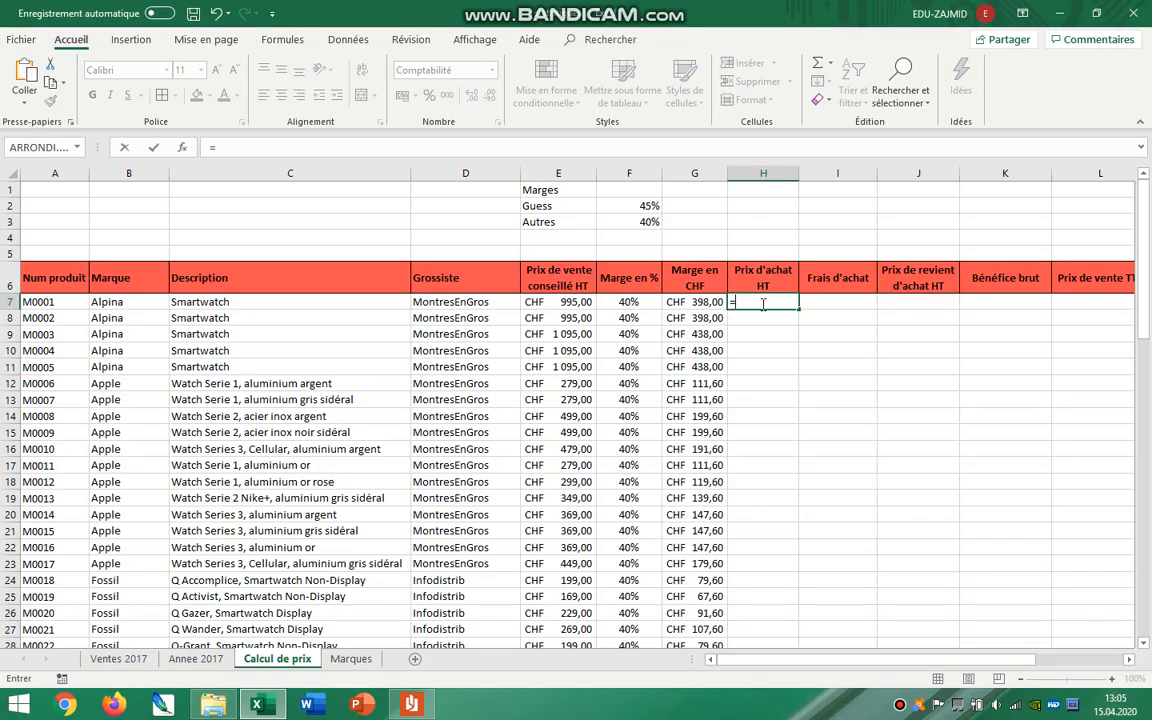
{"action": "left_click", "coordinate": [559, 303]}
{"action": "type", "text": "-"}
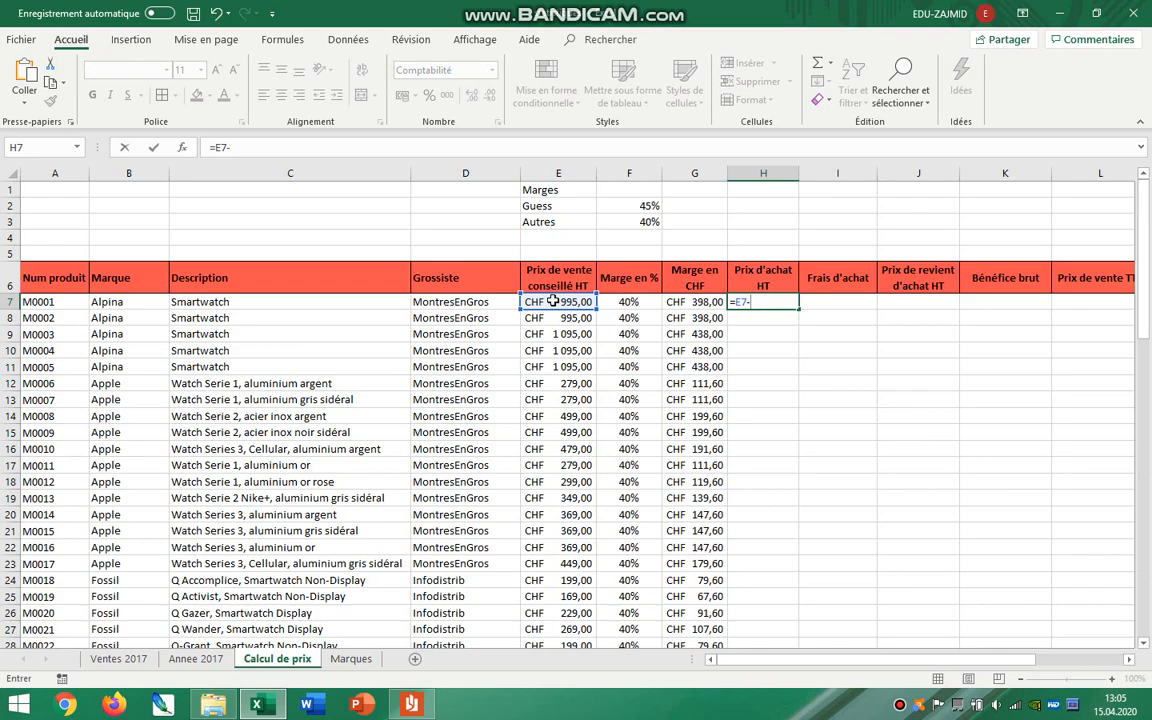
{"action": "left_click", "coordinate": [676, 301]}
{"action": "key", "text": "Return"}
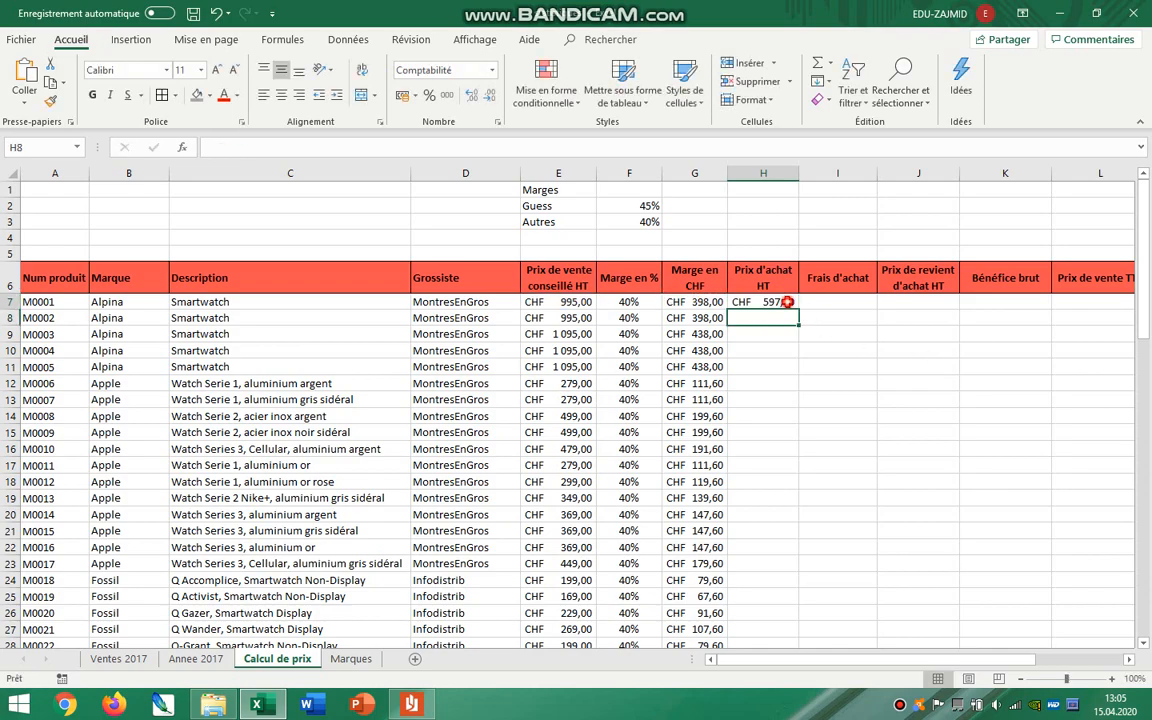
Step: Copy the H7 formula down the Prix d'achat HT column to row 45
{"action": "left_click", "coordinate": [788, 302]}
{"action": "left_click_drag", "start_coordinate": [799, 316], "coordinate": [784, 620]}
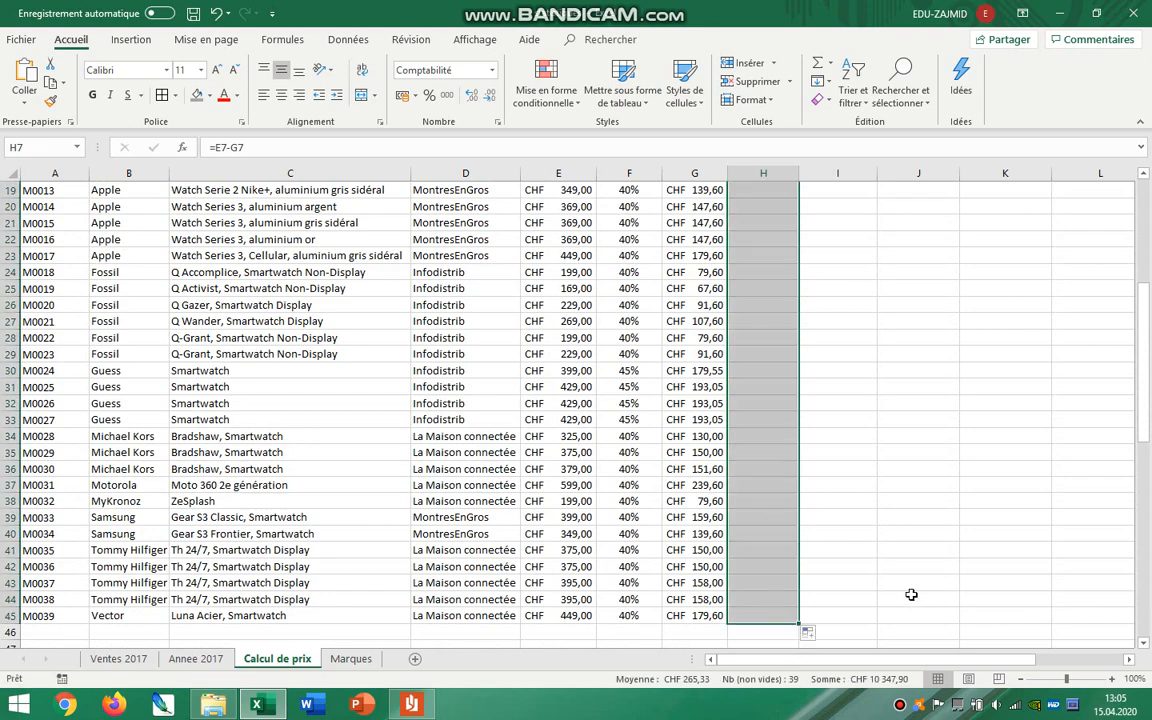
{"action": "scroll", "coordinate": [928, 581], "scroll_direction": "up", "scroll_amount": 6}
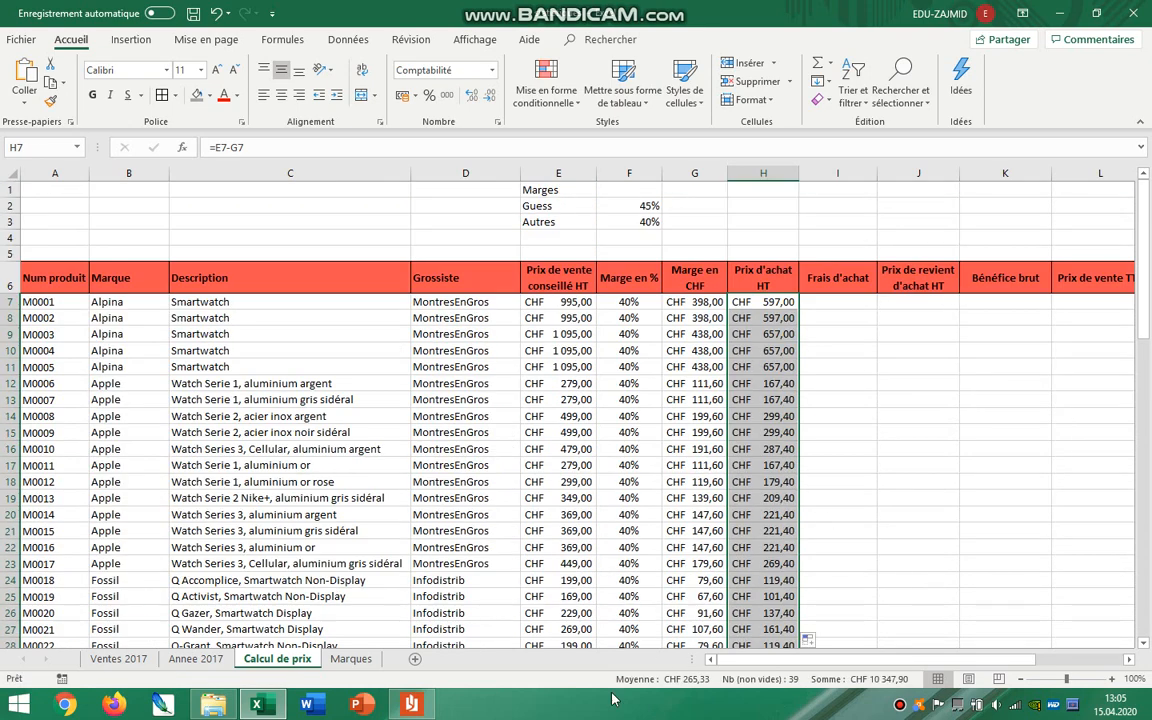
Step: Read the Frais d'achat rules in the exercise PDF, especially the condition for low sale prices
{"action": "key", "text": "alt+Tab"}
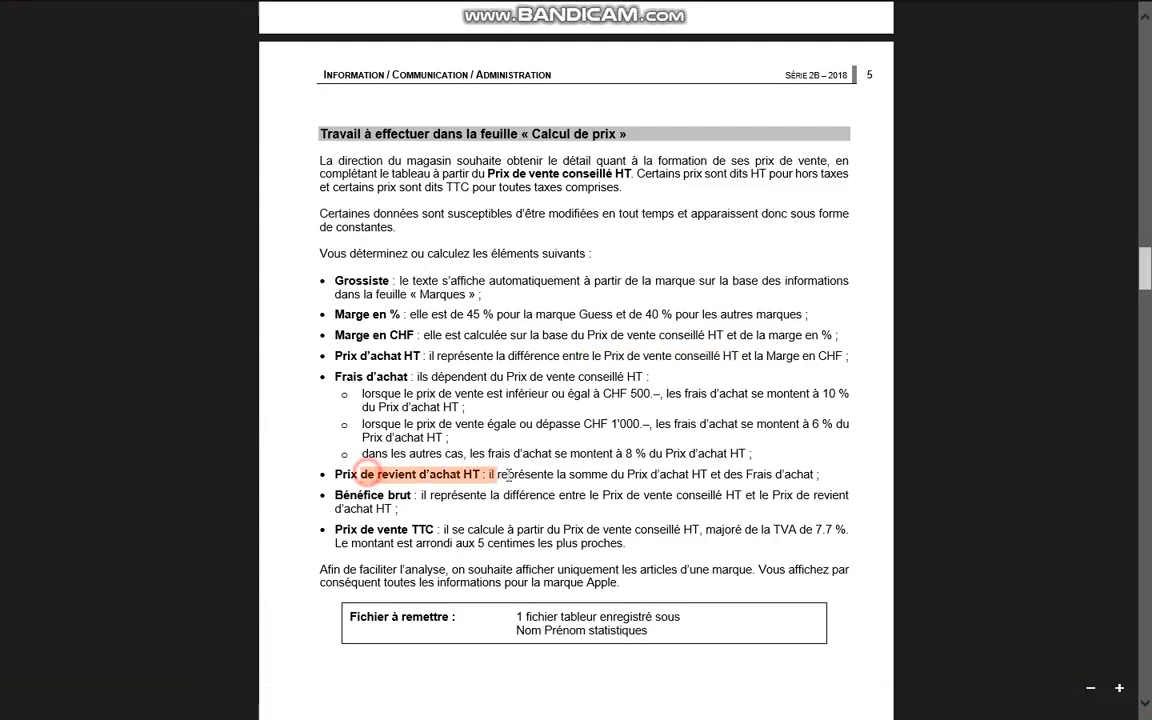
{"action": "left_click_drag", "start_coordinate": [507, 474], "coordinate": [557, 474]}
{"action": "left_click_drag", "start_coordinate": [333, 377], "coordinate": [703, 393]}
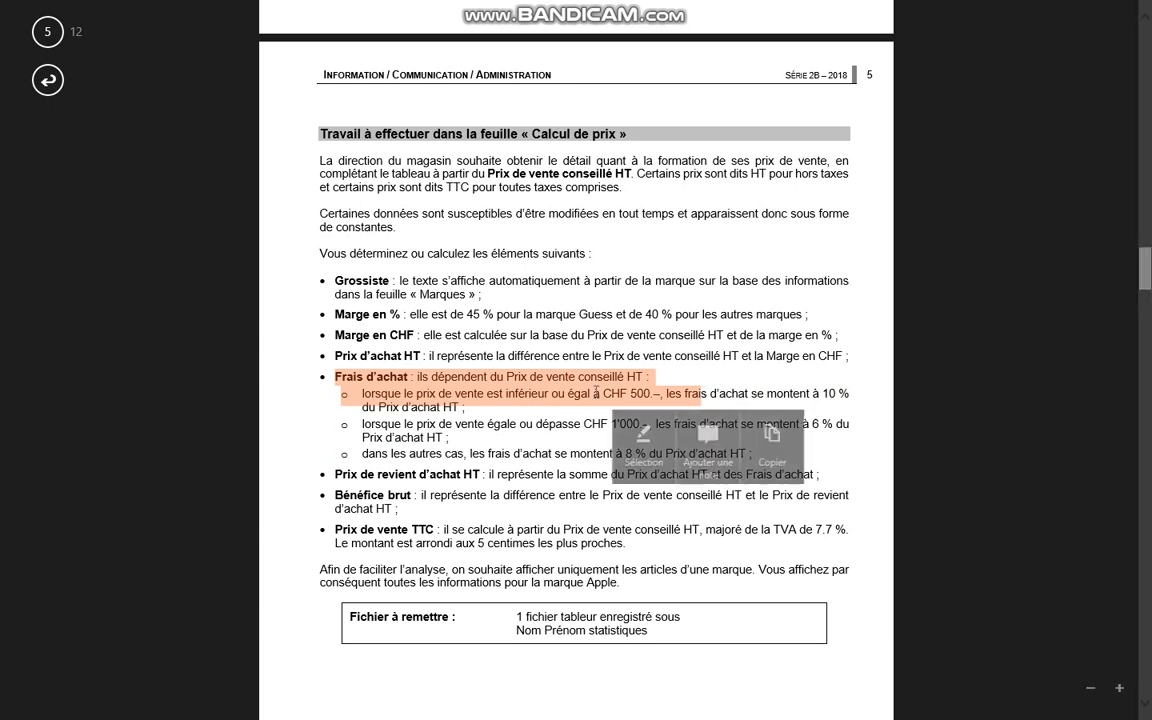
{"action": "left_click", "coordinate": [457, 395]}
{"action": "left_click_drag", "start_coordinate": [516, 394], "coordinate": [853, 395]}
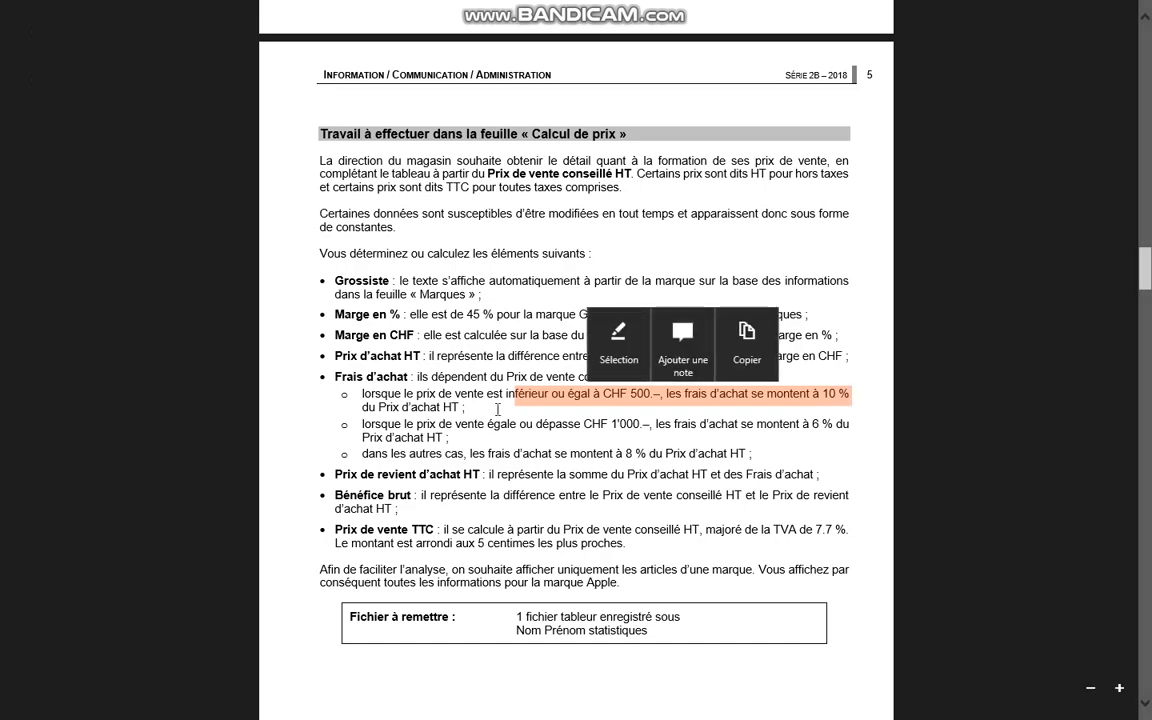
Step: Return to the Calcul de prix sheet and move the Marges constants block from E1:F3 to G1:H3
{"action": "key", "text": "alt+Tab"}
{"action": "left_click", "coordinate": [118, 190]}
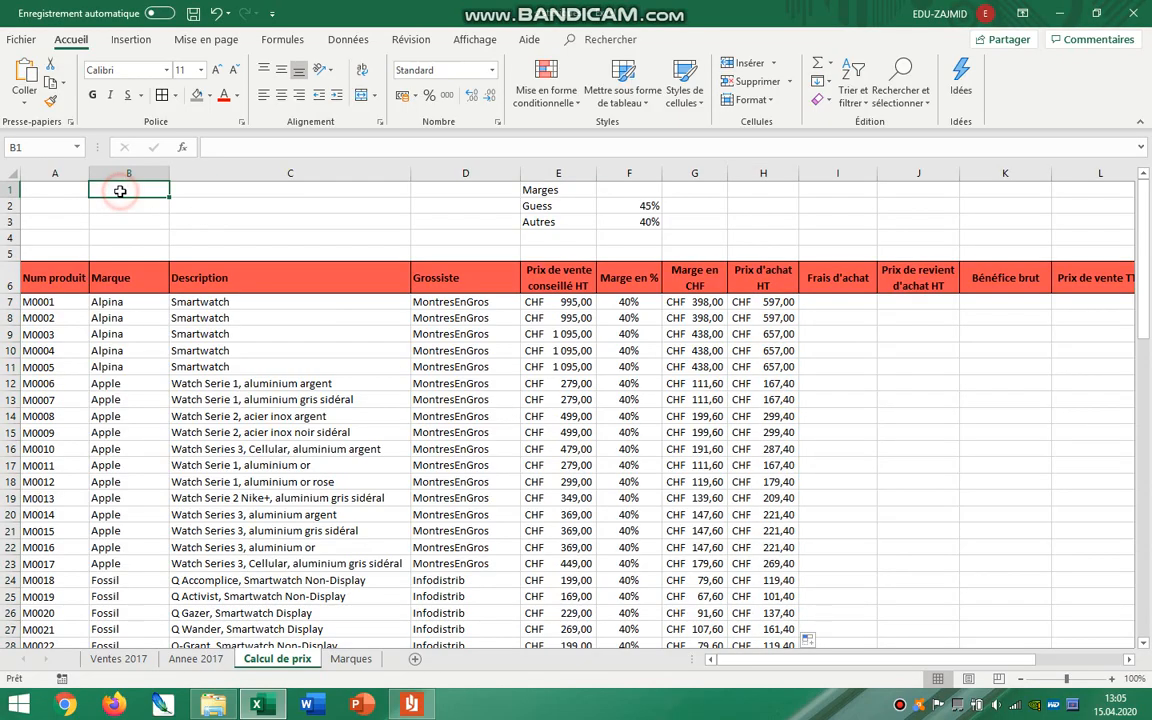
{"action": "left_click", "coordinate": [65, 191]}
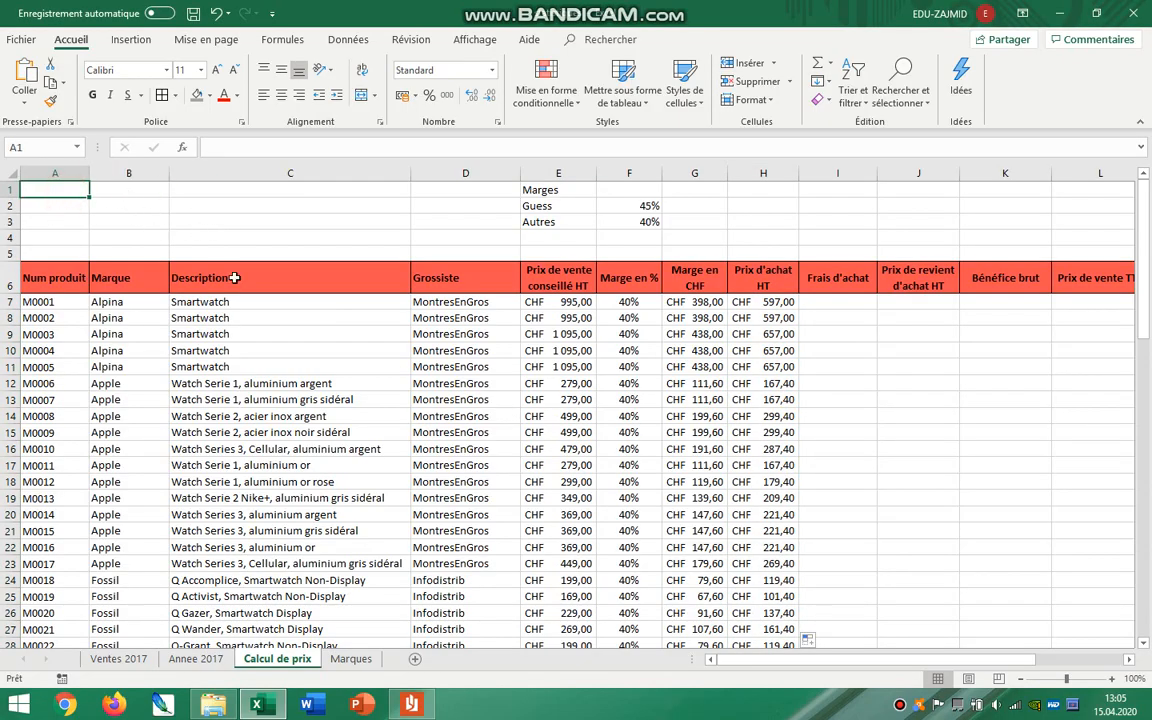
{"action": "left_click", "coordinate": [182, 190]}
{"action": "left_click_drag", "start_coordinate": [580, 189], "coordinate": [737, 233]}
Step: Add the first purchase-fee constants, with the label Prix de vente<= in C1, 500 in D1 and 10% in E1
{"action": "left_click", "coordinate": [257, 193]}
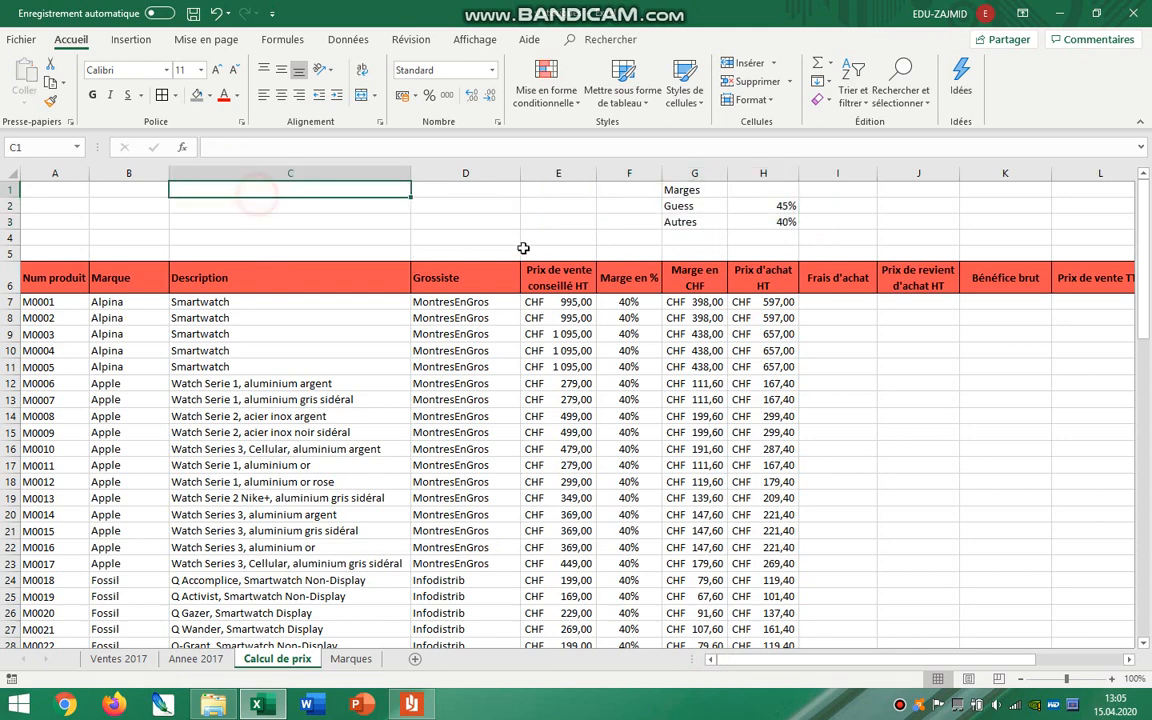
{"action": "type", "text": "Prix de vente<="}
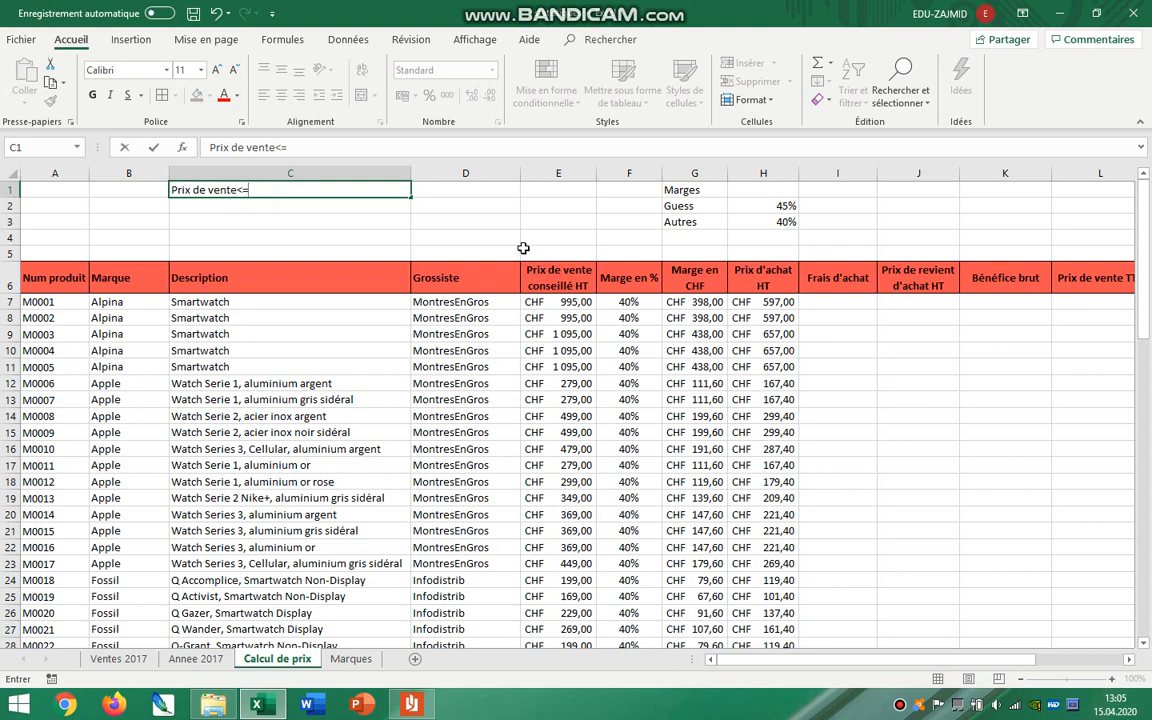
{"action": "left_click", "coordinate": [437, 190]}
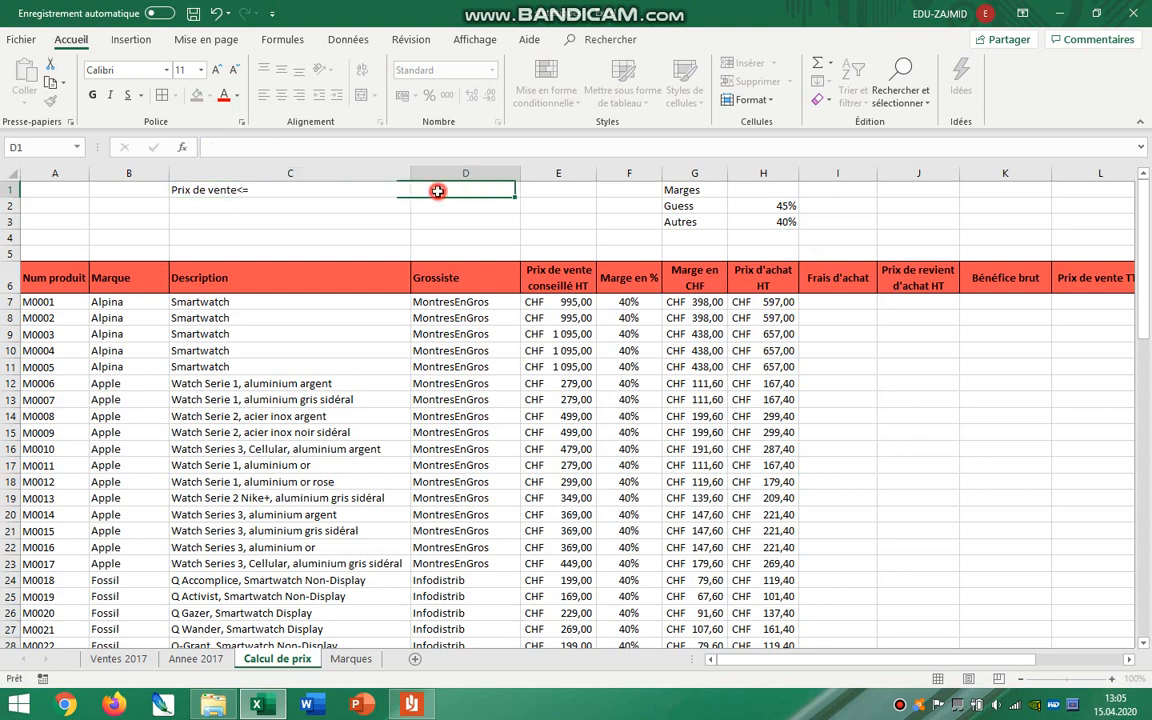
{"action": "type", "text": "500"}
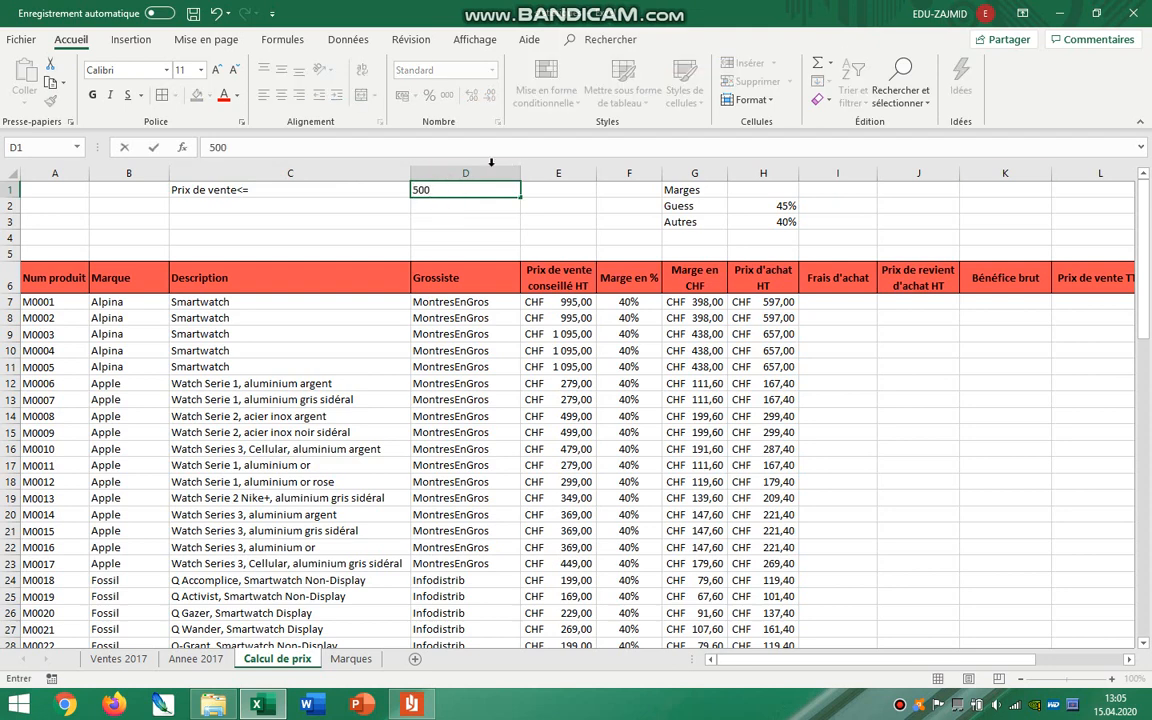
{"action": "left_click", "coordinate": [589, 193]}
{"action": "type", "text": "10"}
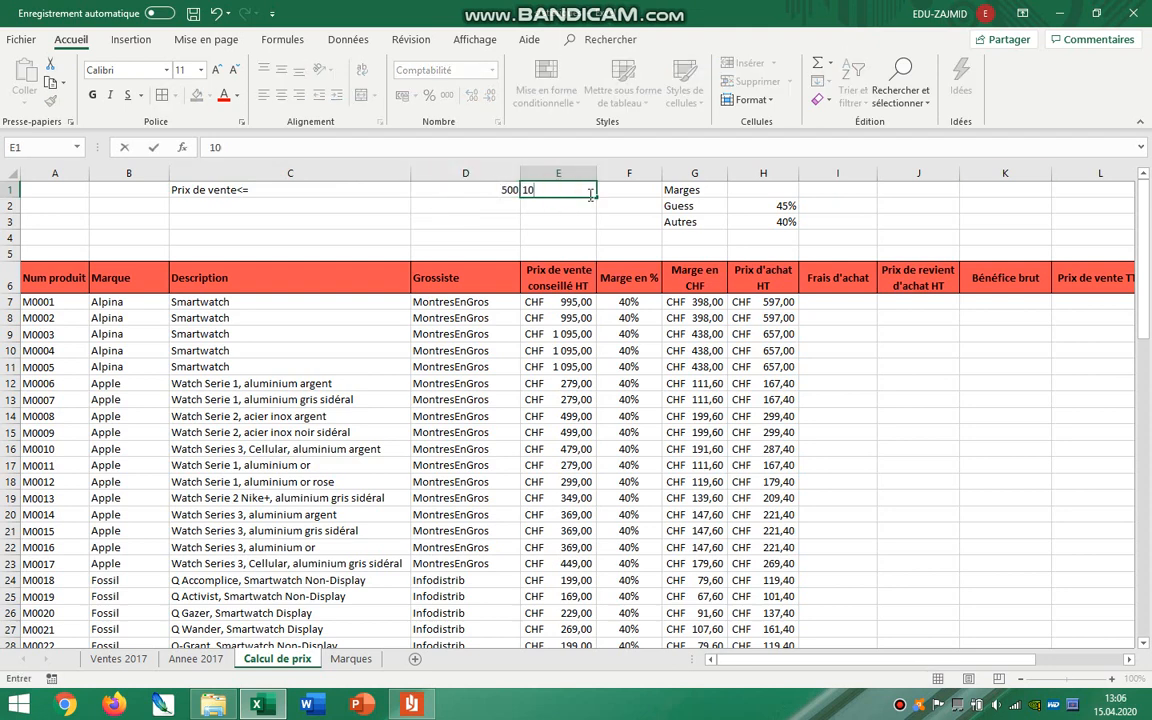
Step: Check the second Frais d'achat rule in the PDF, then copy the C1 label to C2 and change it to Prix de vente>=
{"action": "left_click", "coordinate": [412, 705]}
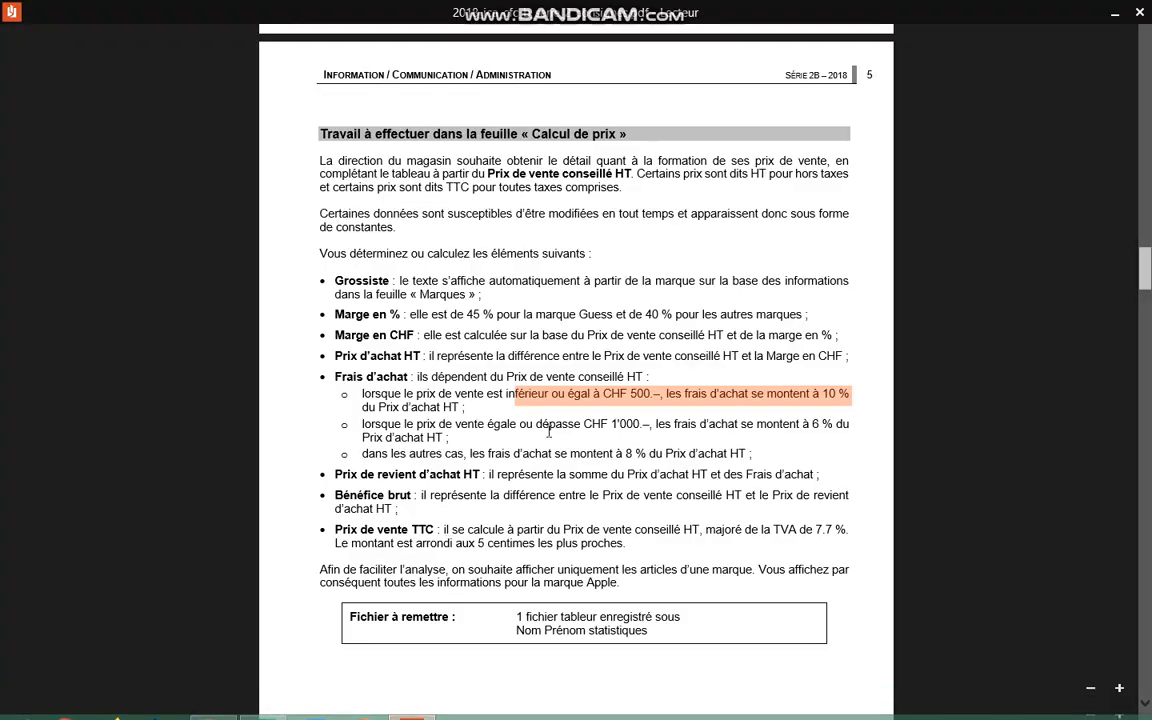
{"action": "left_click", "coordinate": [472, 411]}
{"action": "left_click_drag", "start_coordinate": [364, 428], "coordinate": [860, 426]}
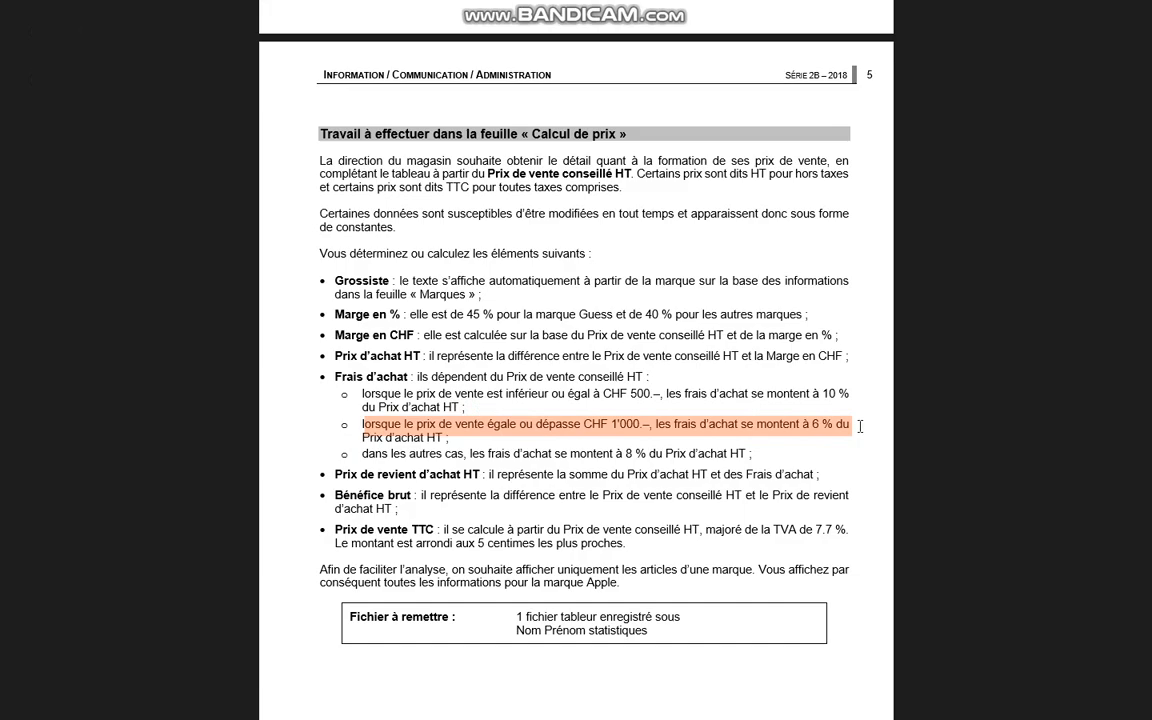
{"action": "key", "text": "alt+Tab"}
{"action": "left_click", "coordinate": [239, 186]}
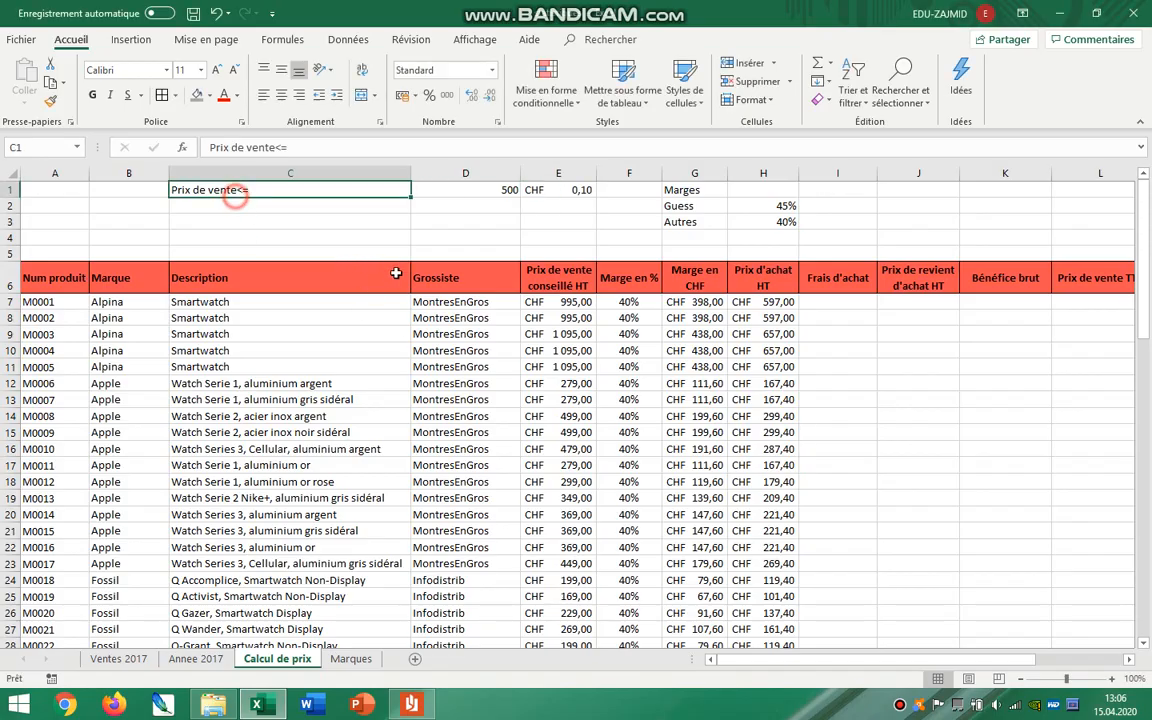
{"action": "left_click_drag", "start_coordinate": [411, 194], "coordinate": [251, 207]}
{"action": "double_click", "coordinate": [251, 207]}
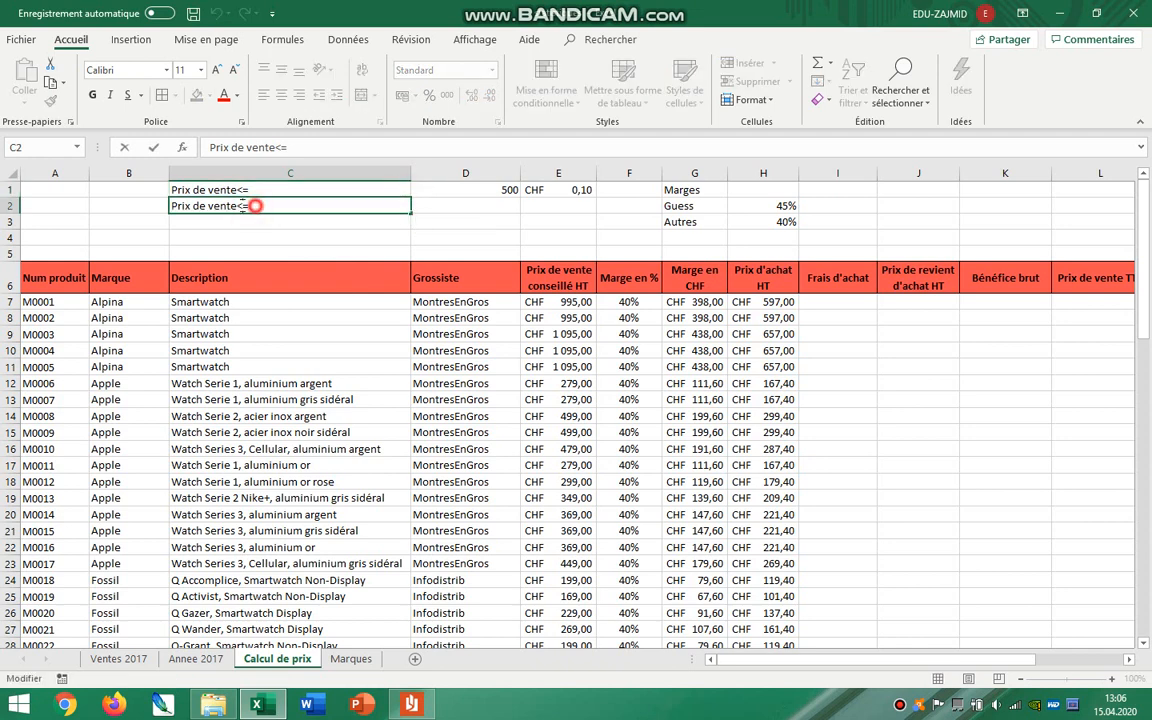
{"action": "key", "text": "BackSpace"}
{"action": "key", "text": "BackSpace"}
{"action": "type", "text": ">="}
Step: Enter the threshold 1000 in D2 and the fee rate 6% in E2
{"action": "left_click", "coordinate": [465, 205]}
{"action": "type", "text": "10"}
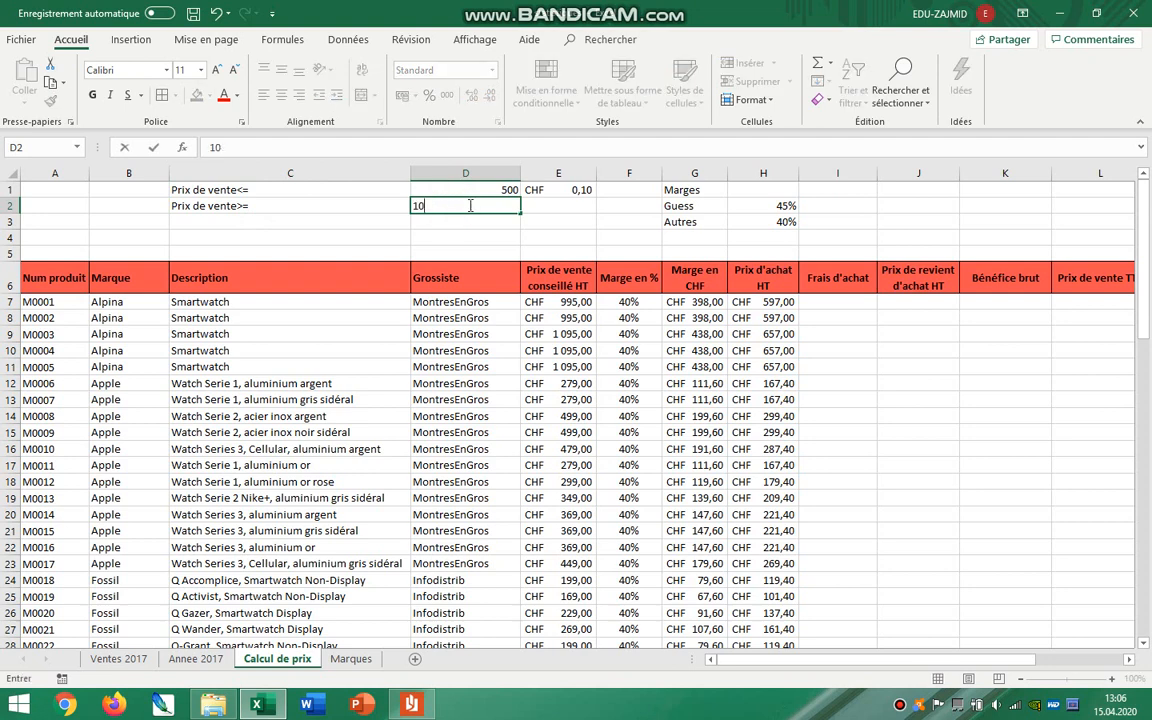
{"action": "type", "text": "00"}
{"action": "left_click", "coordinate": [542, 205]}
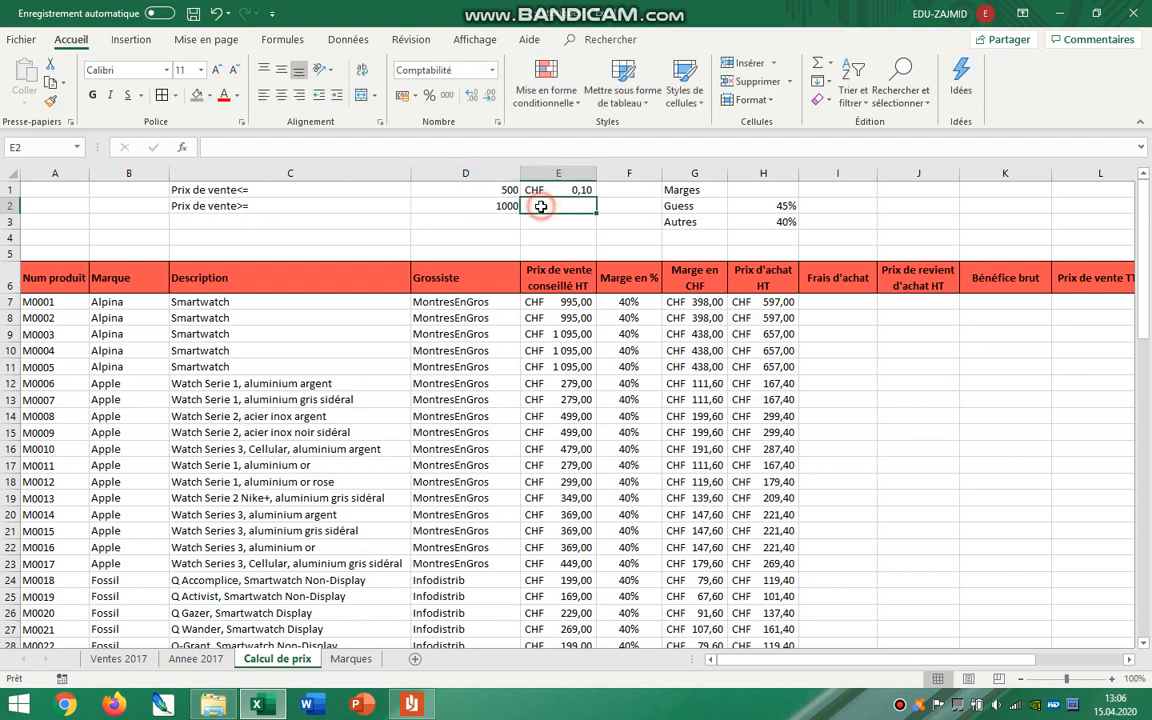
{"action": "type", "text": "10"}
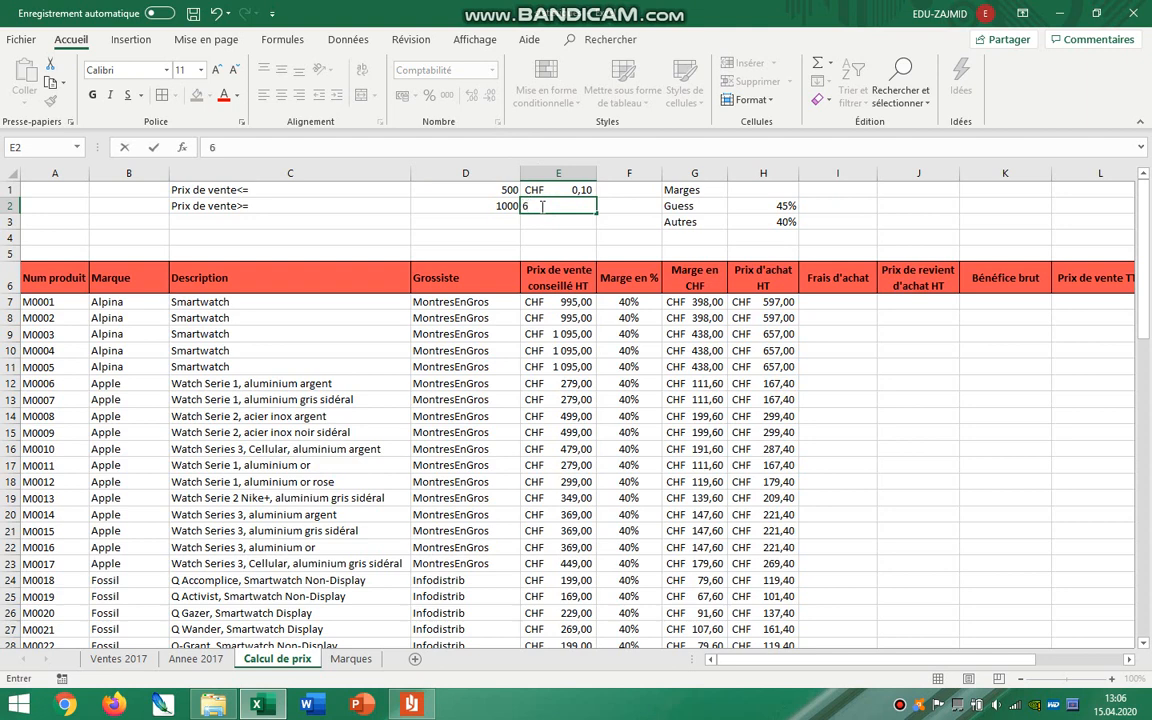
{"action": "key", "text": "Return"}
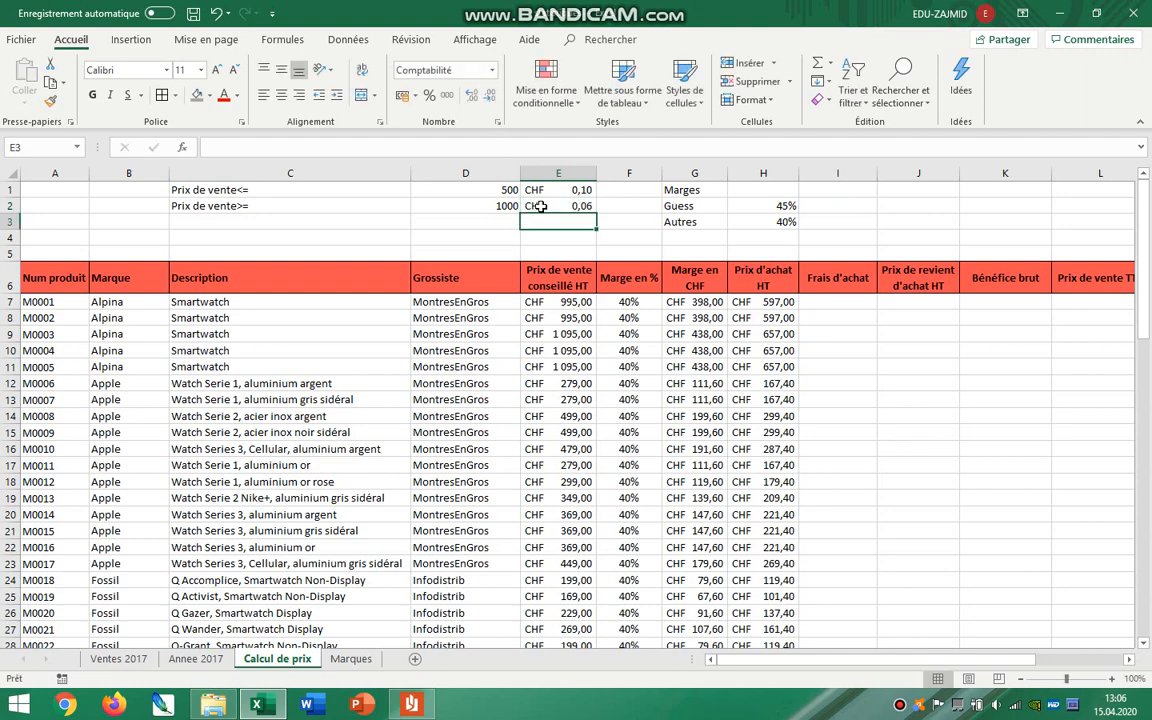
Step: Format the fee rates in E1:E2 as percentages with 0 decimals
{"action": "left_click_drag", "start_coordinate": [553, 190], "coordinate": [555, 205]}
{"action": "right_click", "coordinate": [555, 205]}
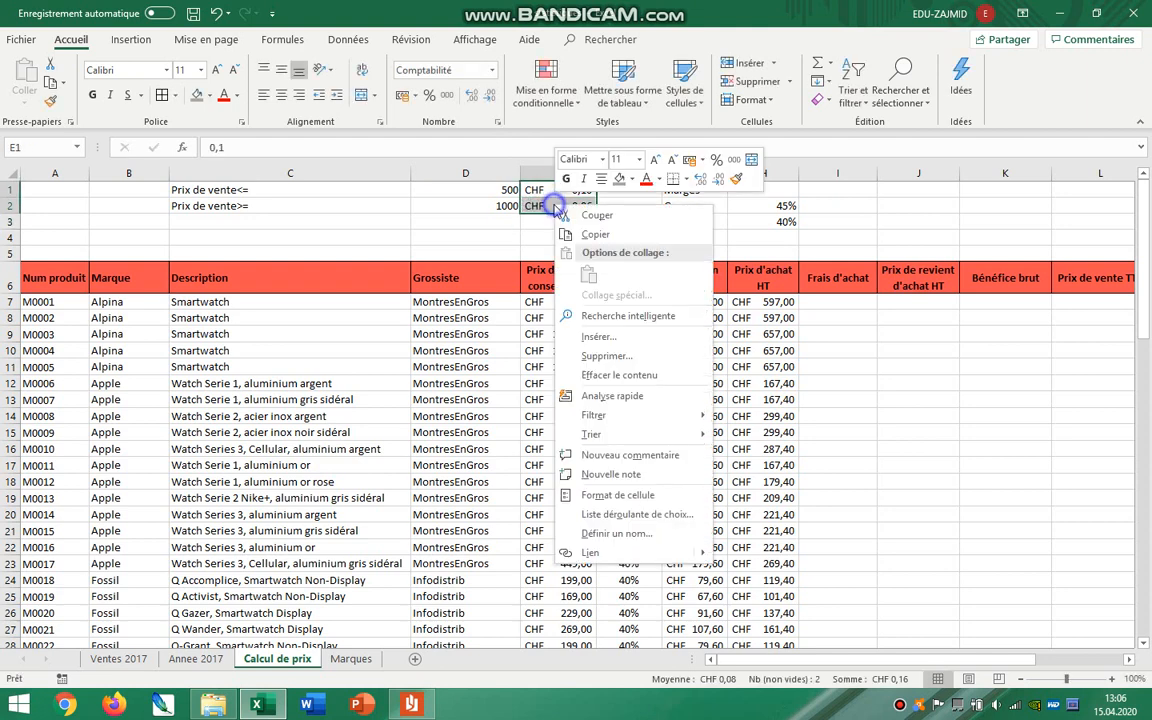
{"action": "left_click", "coordinate": [669, 497]}
{"action": "left_click", "coordinate": [484, 421]}
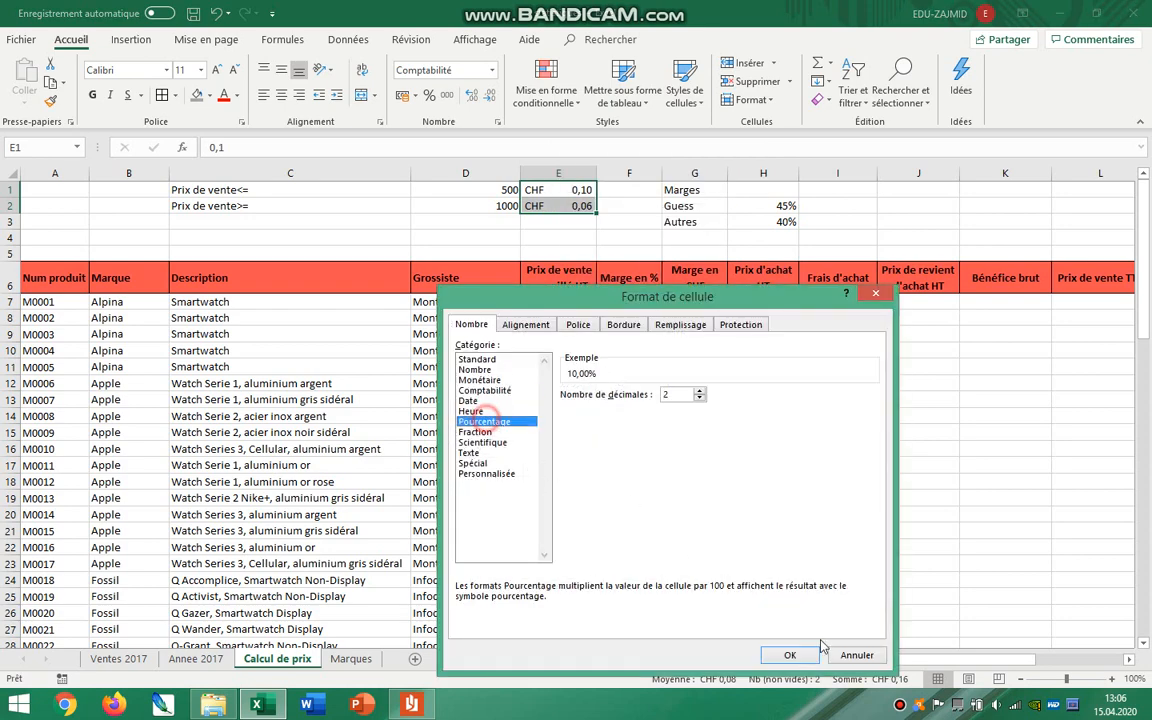
{"action": "double_click", "coordinate": [674, 395]}
{"action": "type", "text": "0"}
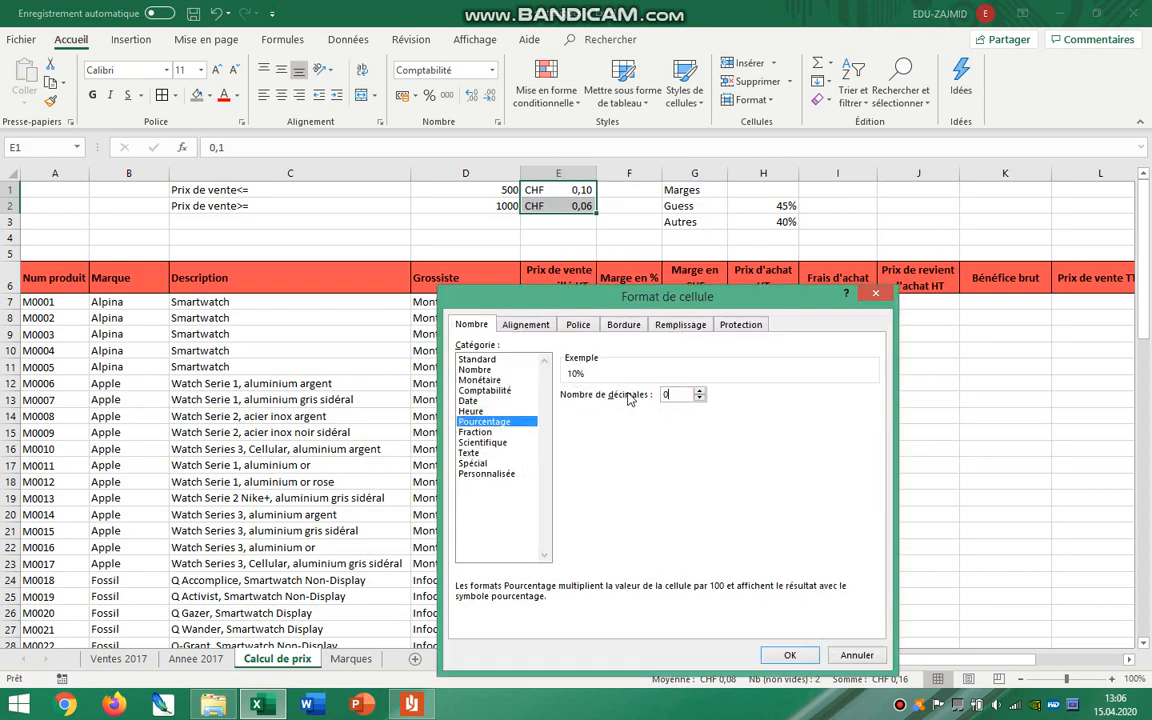
{"action": "key", "text": "Return"}
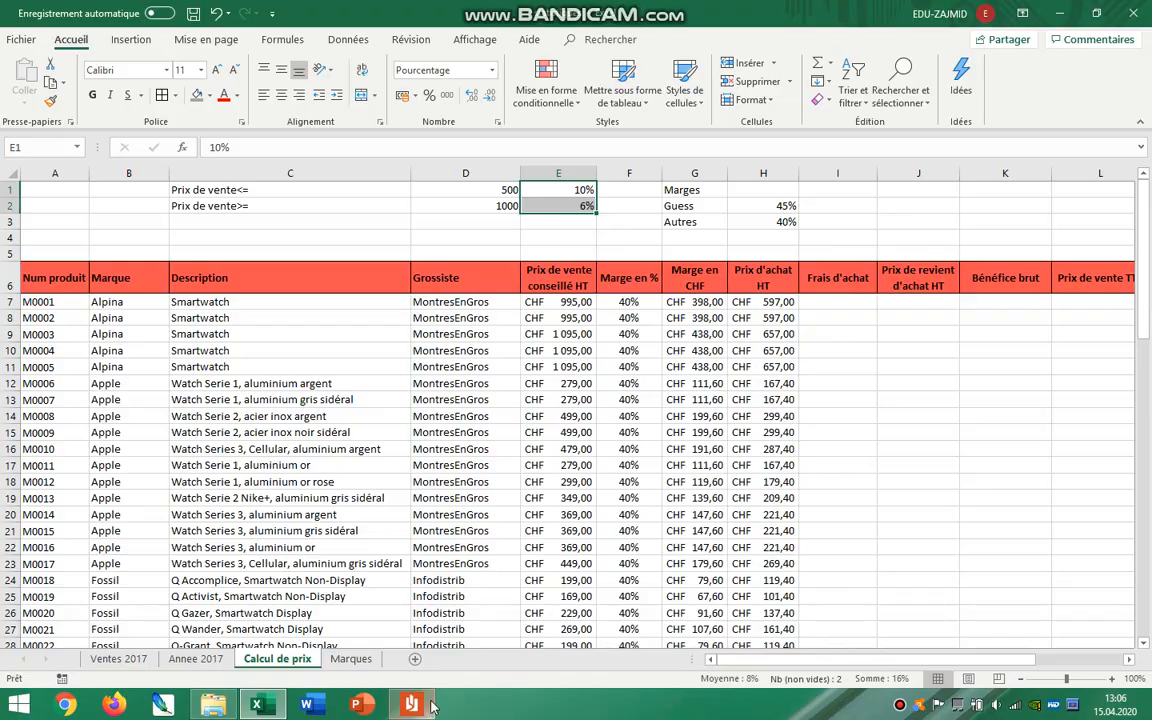
Step: Check the remaining Frais d'achat rule in the PDF, then enter Autres in C3 and 8% in E3
{"action": "left_click", "coordinate": [411, 705]}
{"action": "left_click_drag", "start_coordinate": [376, 453], "coordinate": [762, 465]}
{"action": "key", "text": "alt+Tab"}
{"action": "left_click", "coordinate": [268, 222]}
{"action": "type", "text": "Autres"}
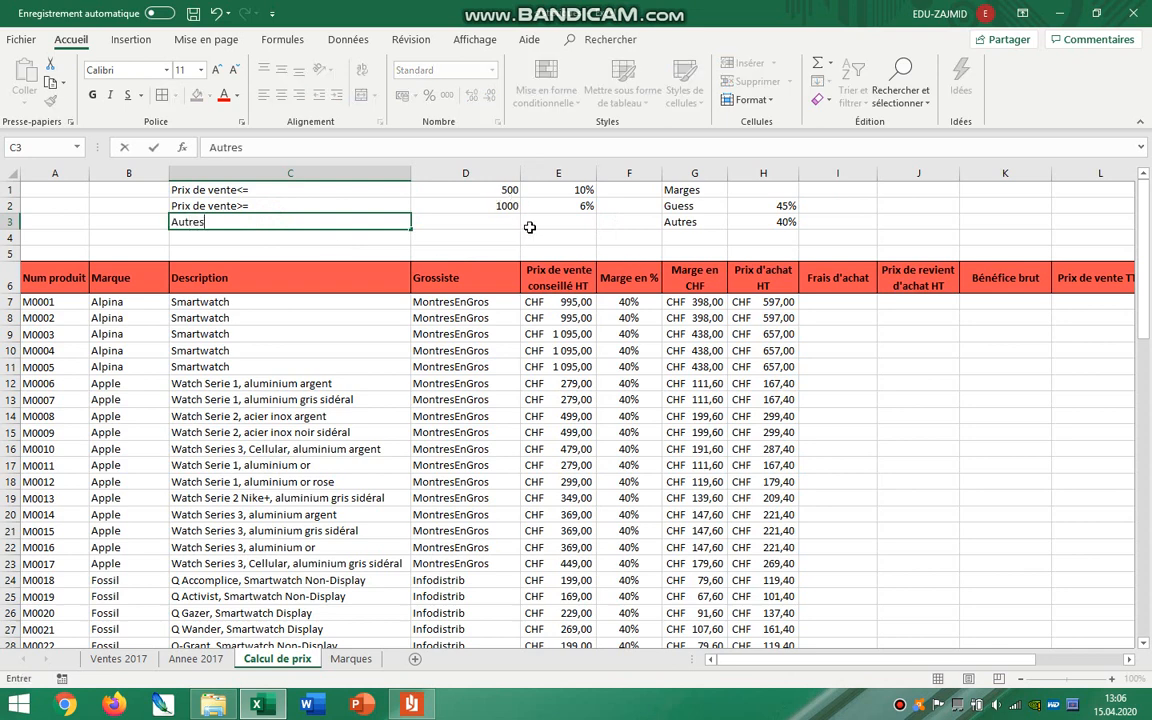
{"action": "left_click", "coordinate": [531, 224]}
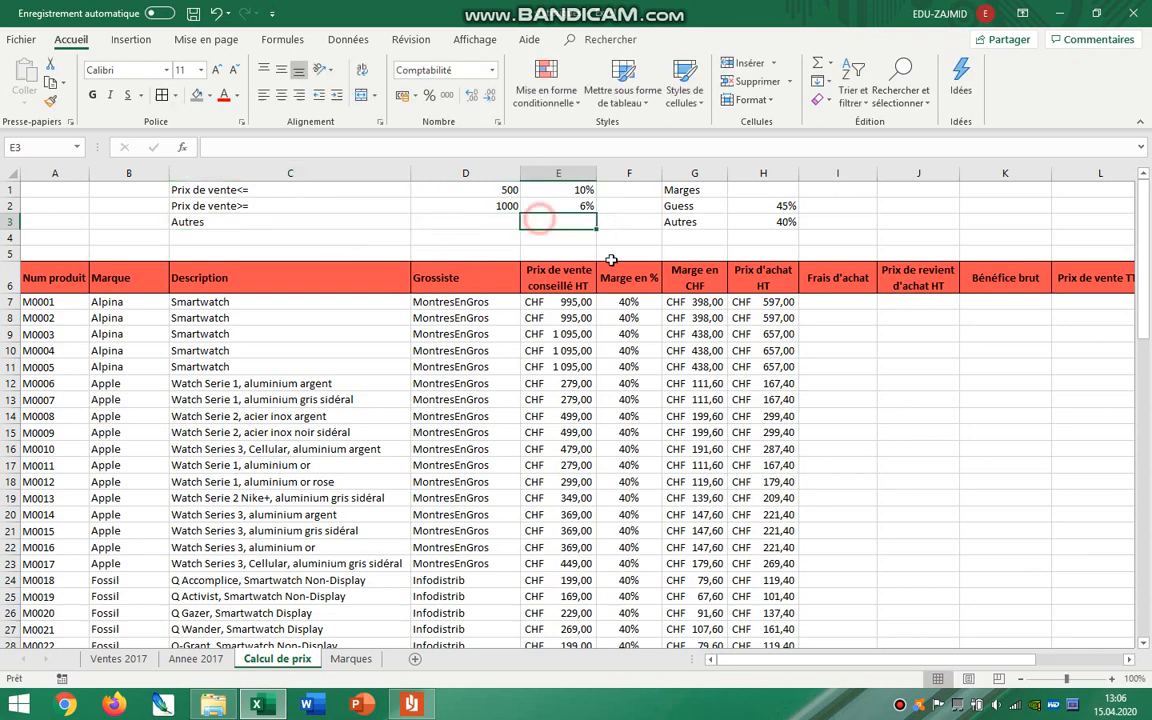
{"action": "type", "text": "8"}
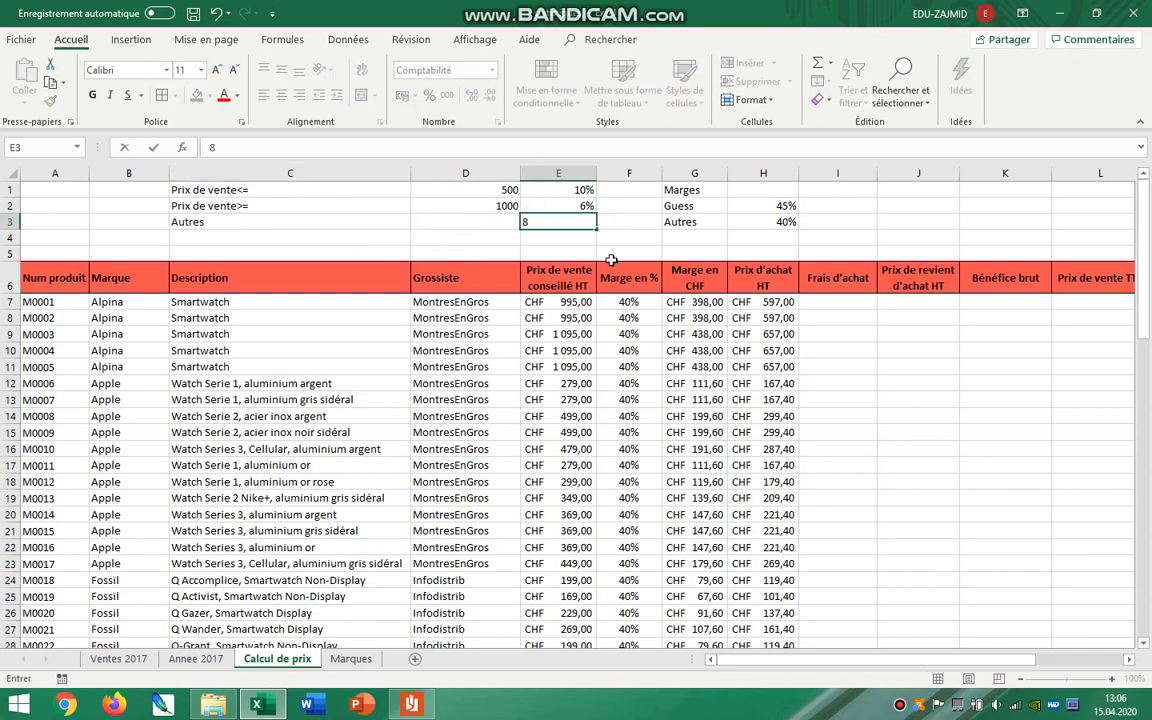
{"action": "type", "text": "%"}
{"action": "key", "text": "Return"}
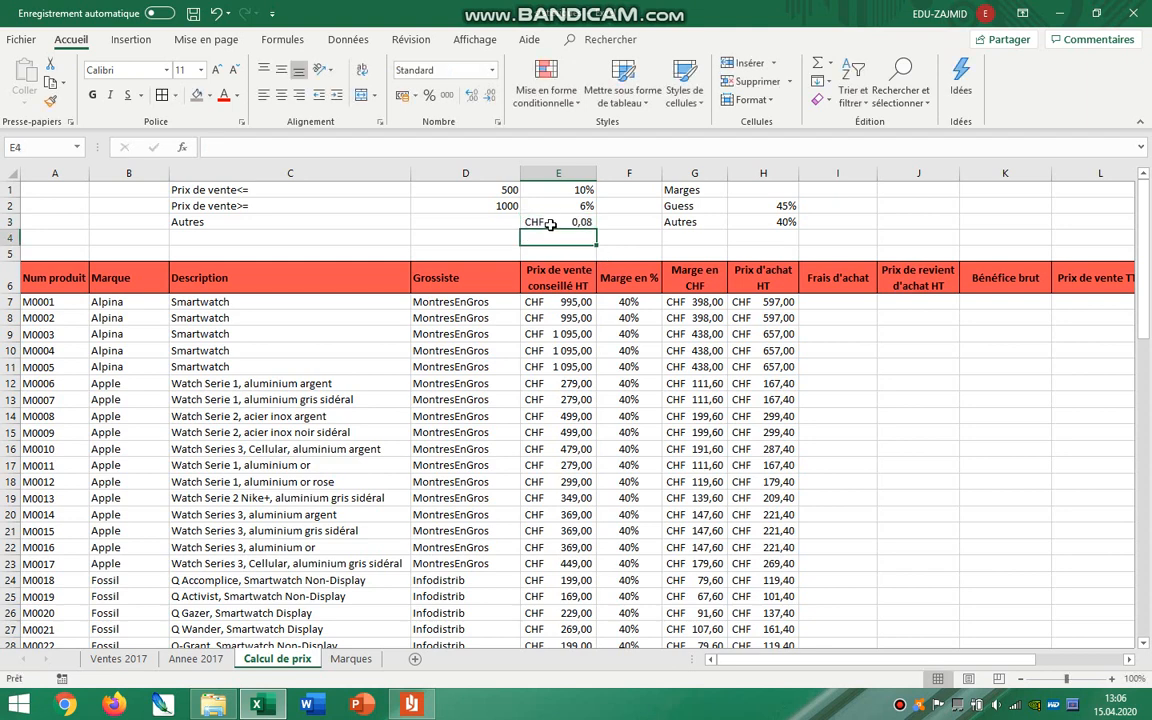
Step: Format the Autres fee rate in E3 as a percentage with 0 decimals
{"action": "left_click", "coordinate": [576, 205]}
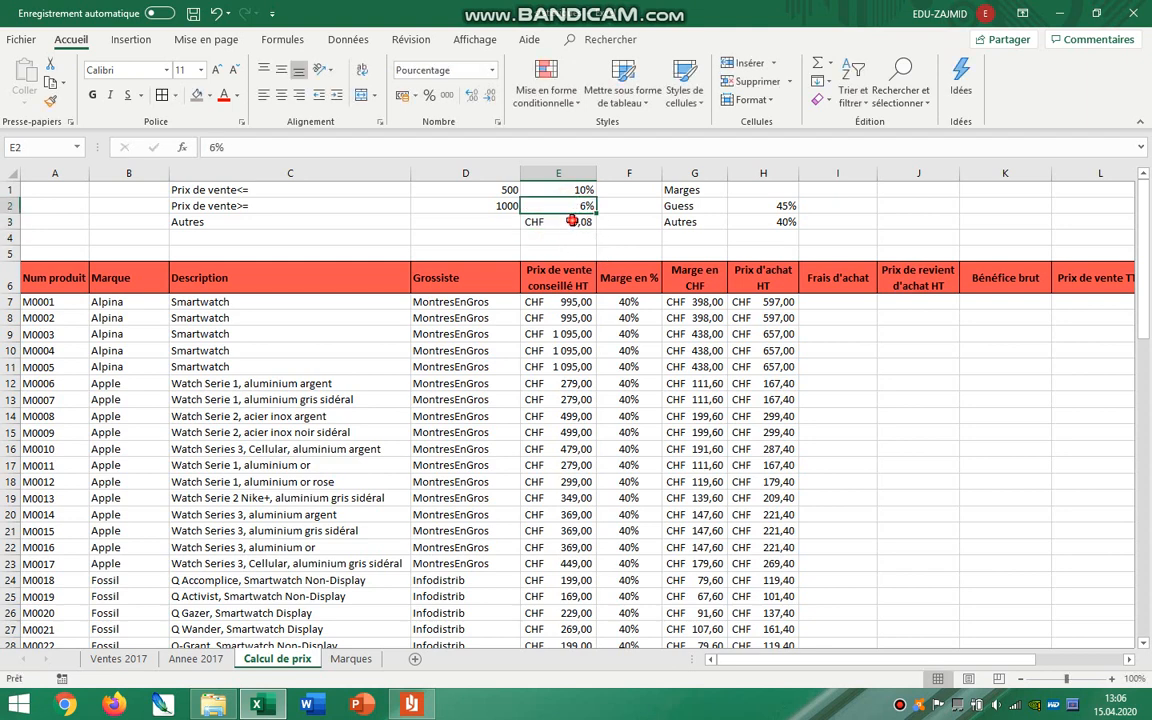
{"action": "right_click", "coordinate": [572, 221]}
{"action": "left_click", "coordinate": [610, 508]}
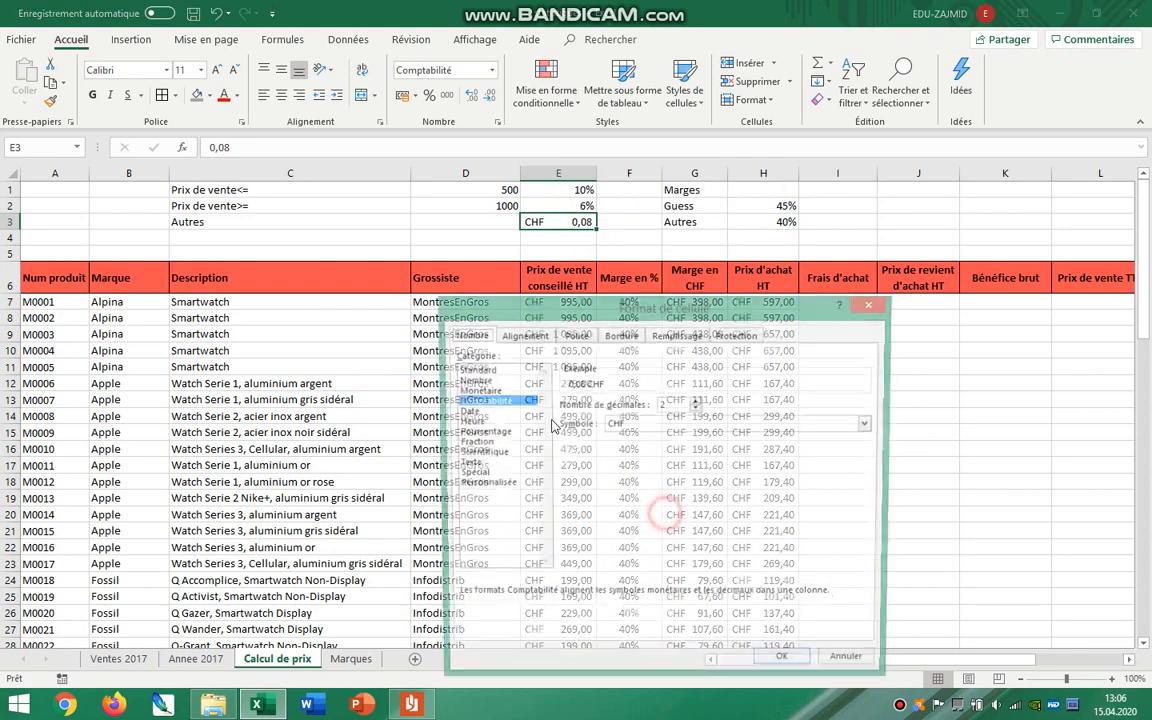
{"action": "left_click", "coordinate": [488, 431]}
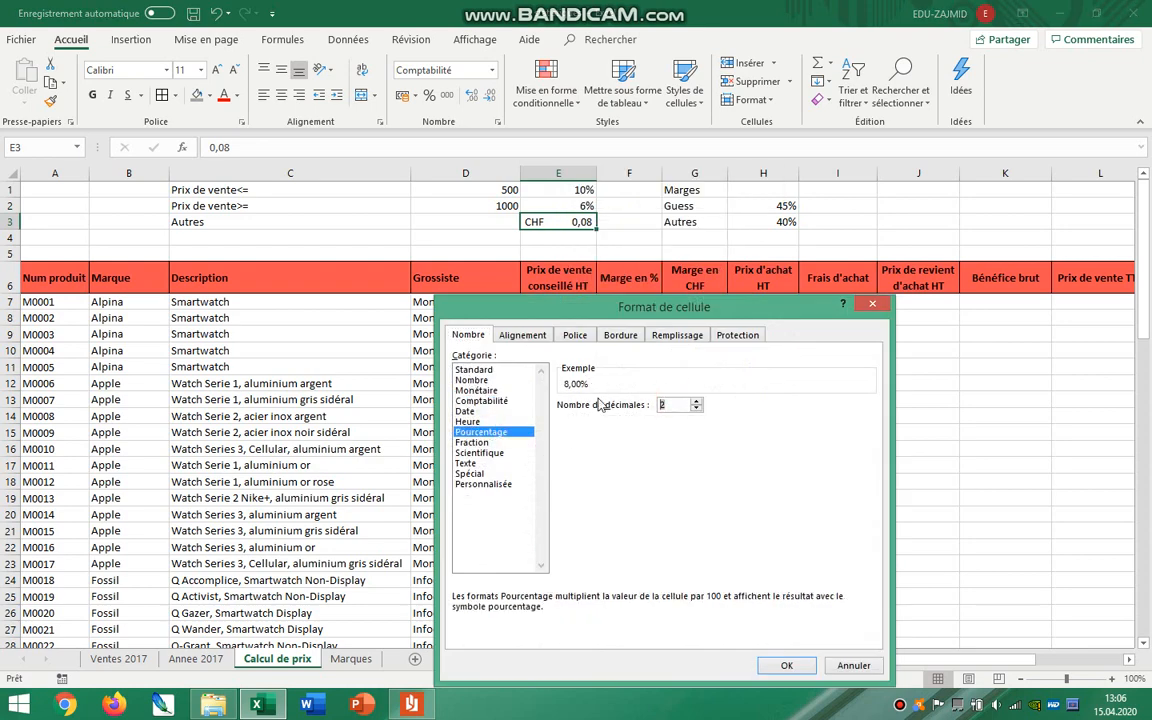
{"action": "type", "text": "0"}
{"action": "key", "text": "Return"}
{"action": "left_click", "coordinate": [830, 480]}
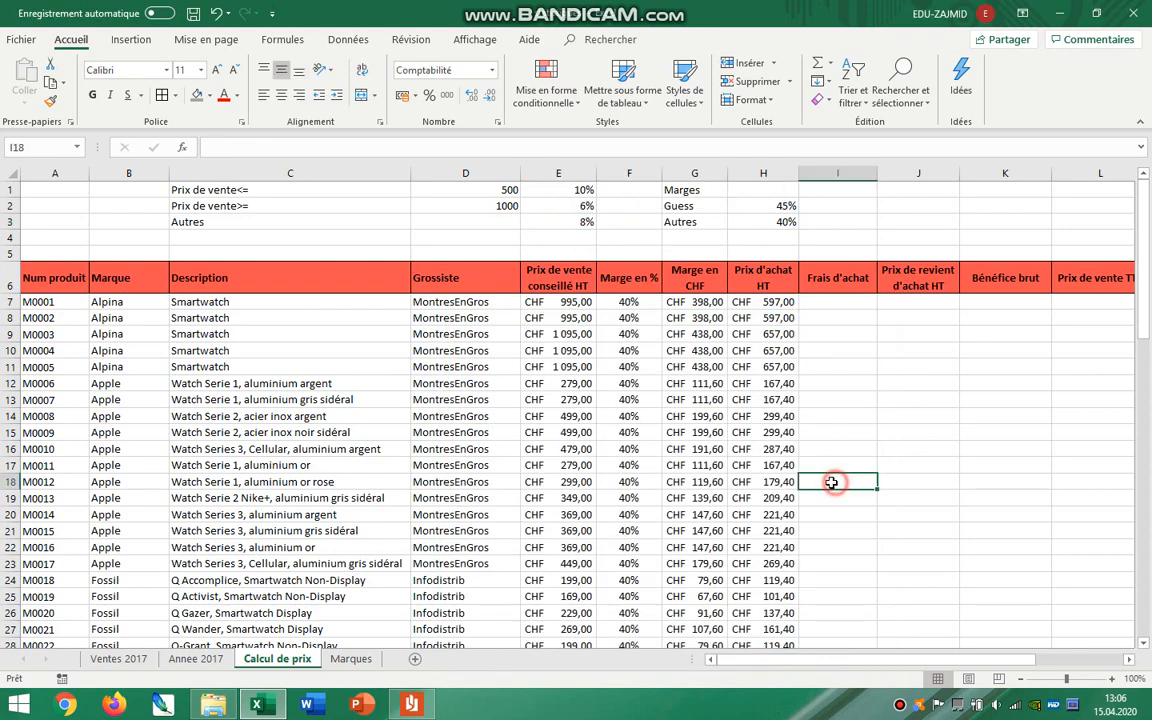
Step: Start the Frais d'achat formula in I7 as a SI function testing E7>=$D$1 and giving $E$1*H7 if true
{"action": "left_click", "coordinate": [815, 301]}
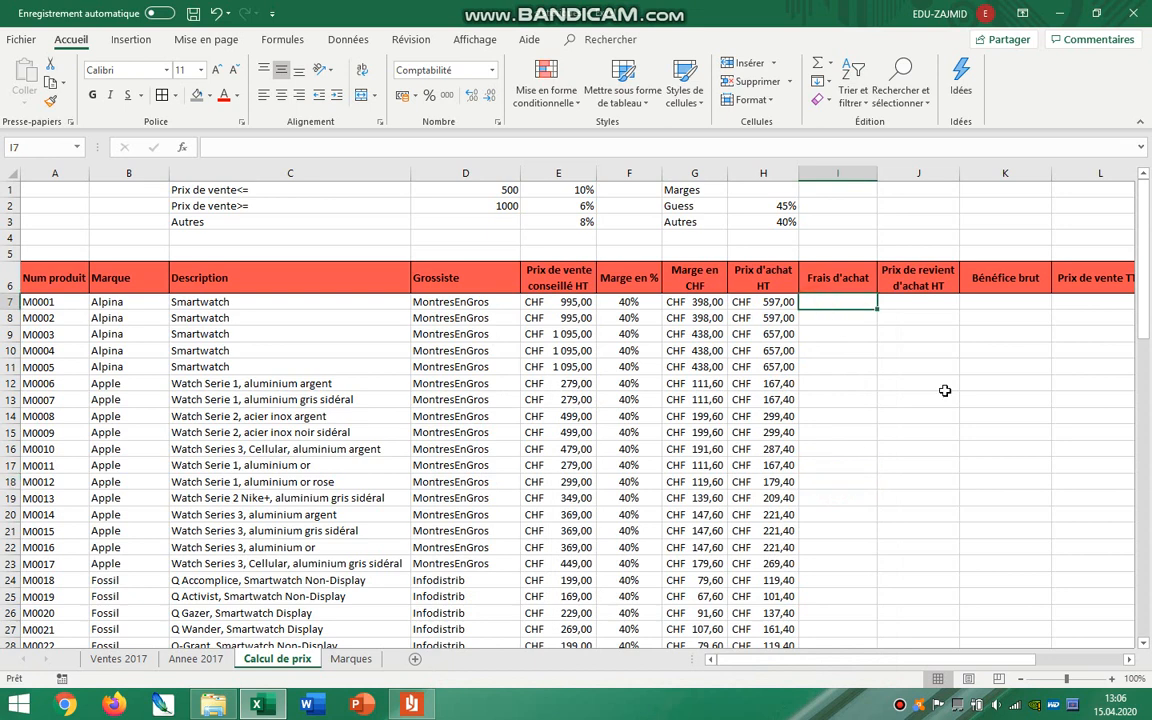
{"action": "type", "text": "=si("}
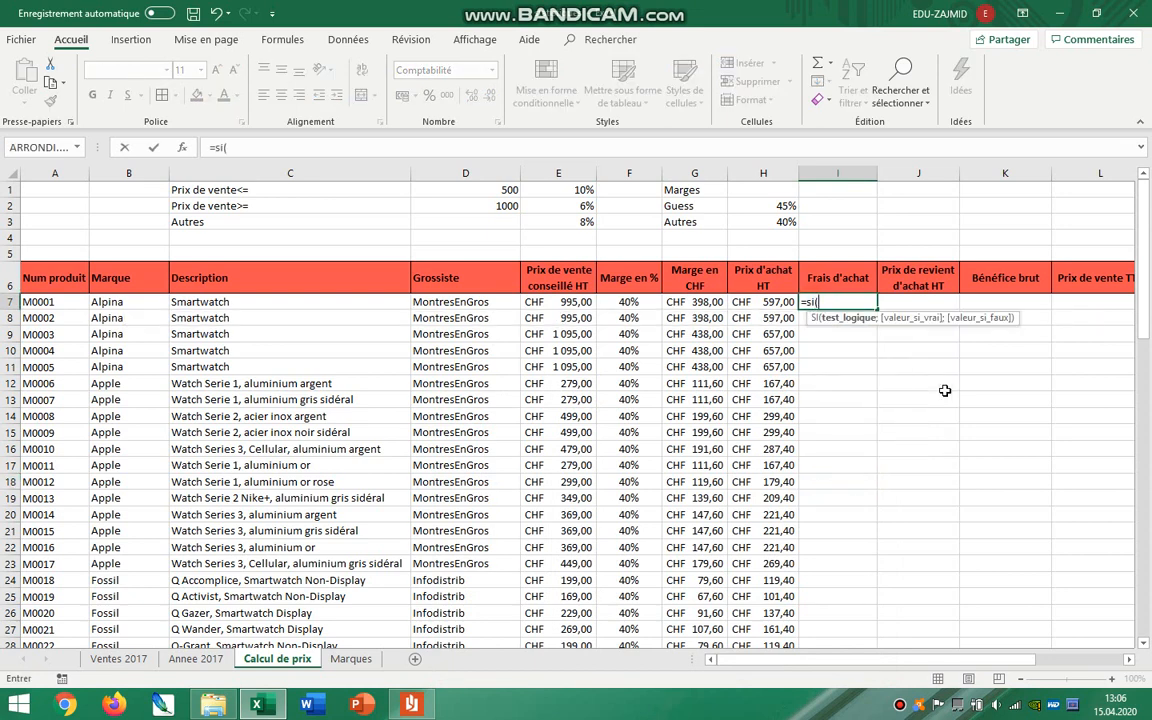
{"action": "left_click", "coordinate": [585, 302]}
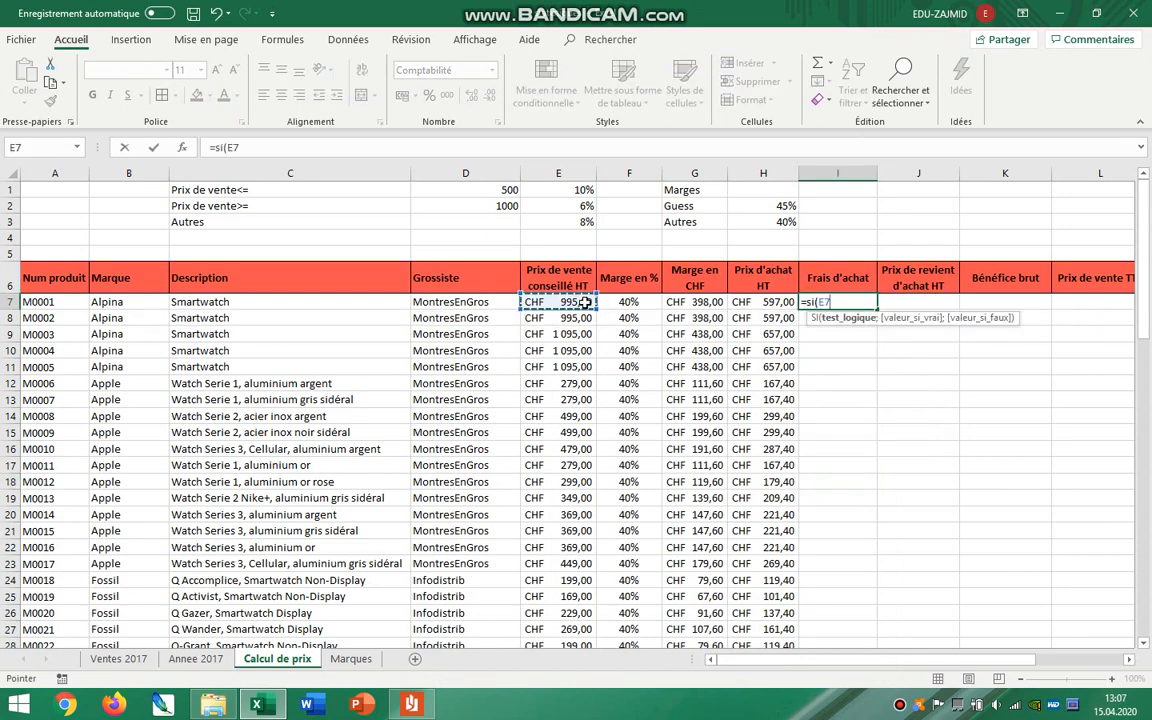
{"action": "type", "text": ">="}
{"action": "left_click", "coordinate": [507, 190]}
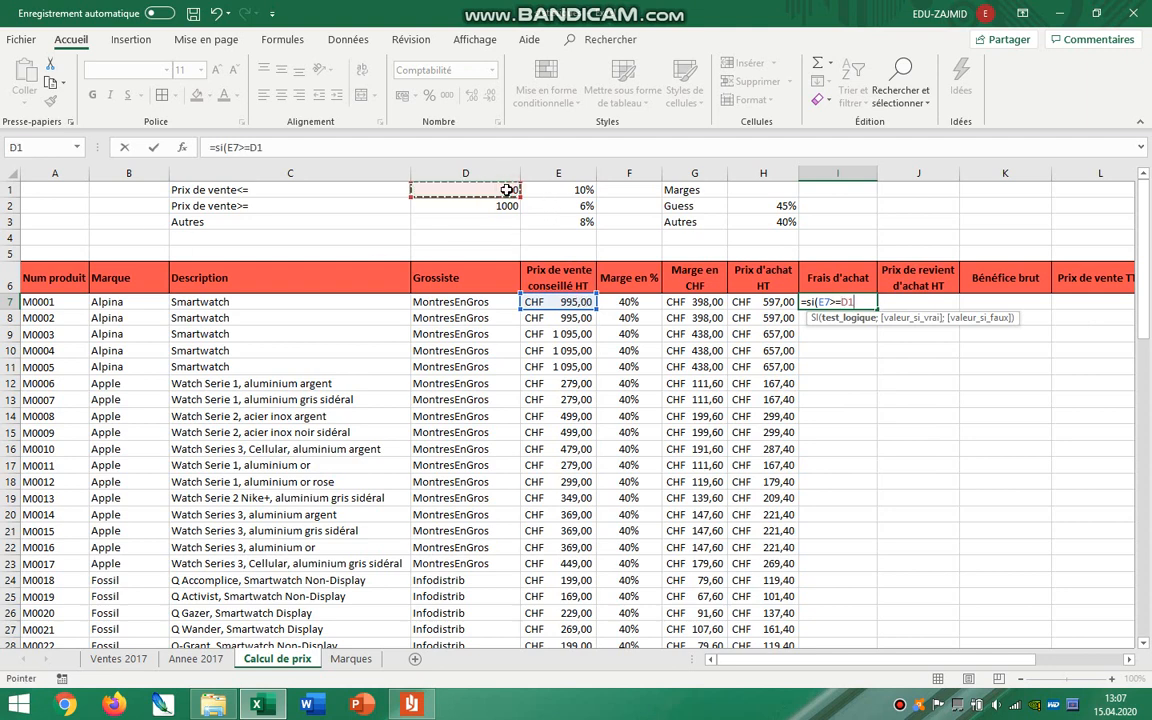
{"action": "key", "text": "F4"}
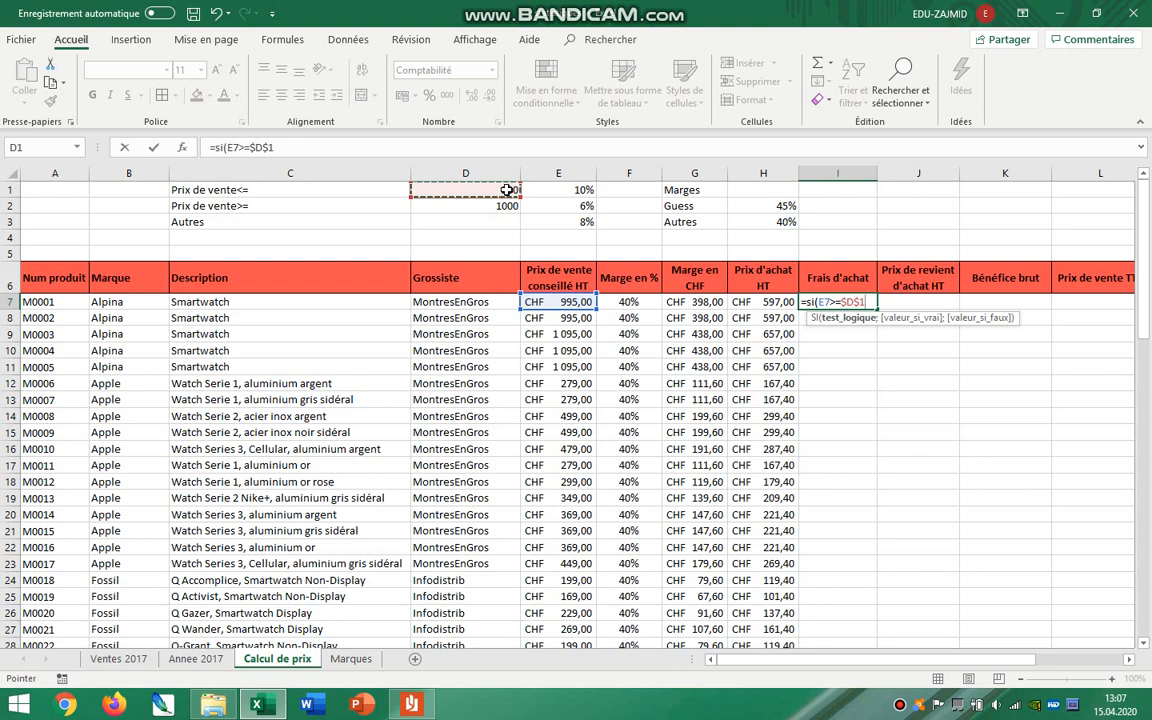
{"action": "type", "text": ";"}
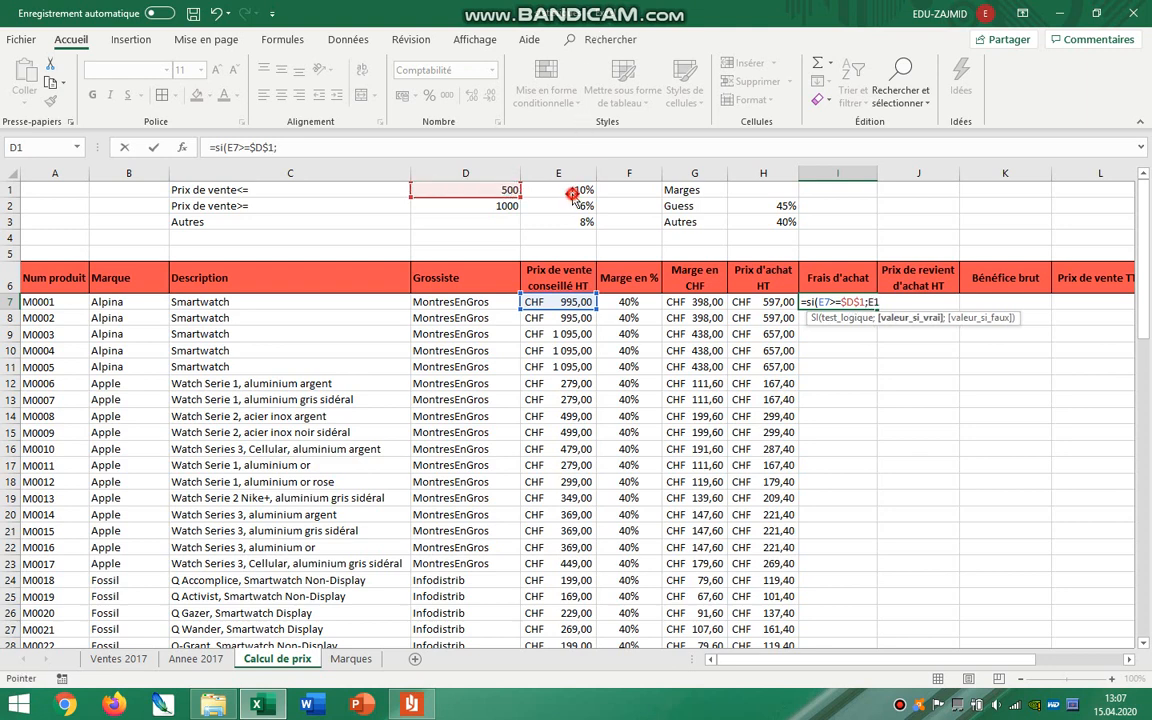
{"action": "left_click", "coordinate": [573, 193]}
{"action": "key", "text": "F4"}
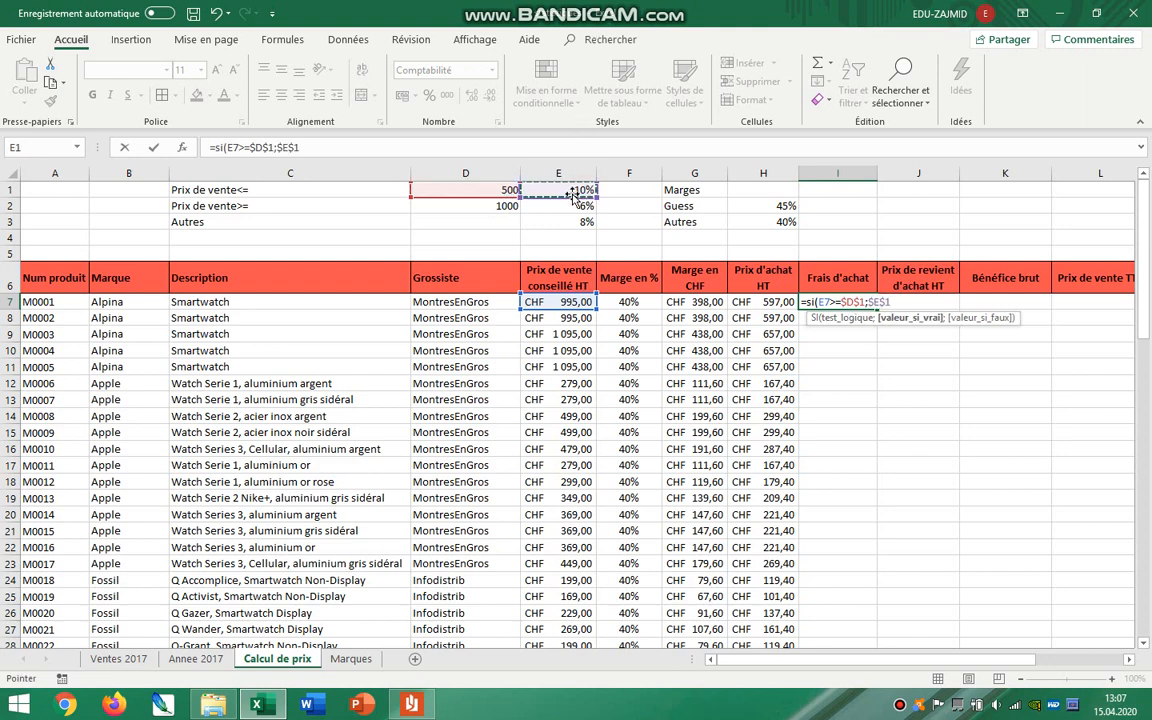
{"action": "type", "text": "*"}
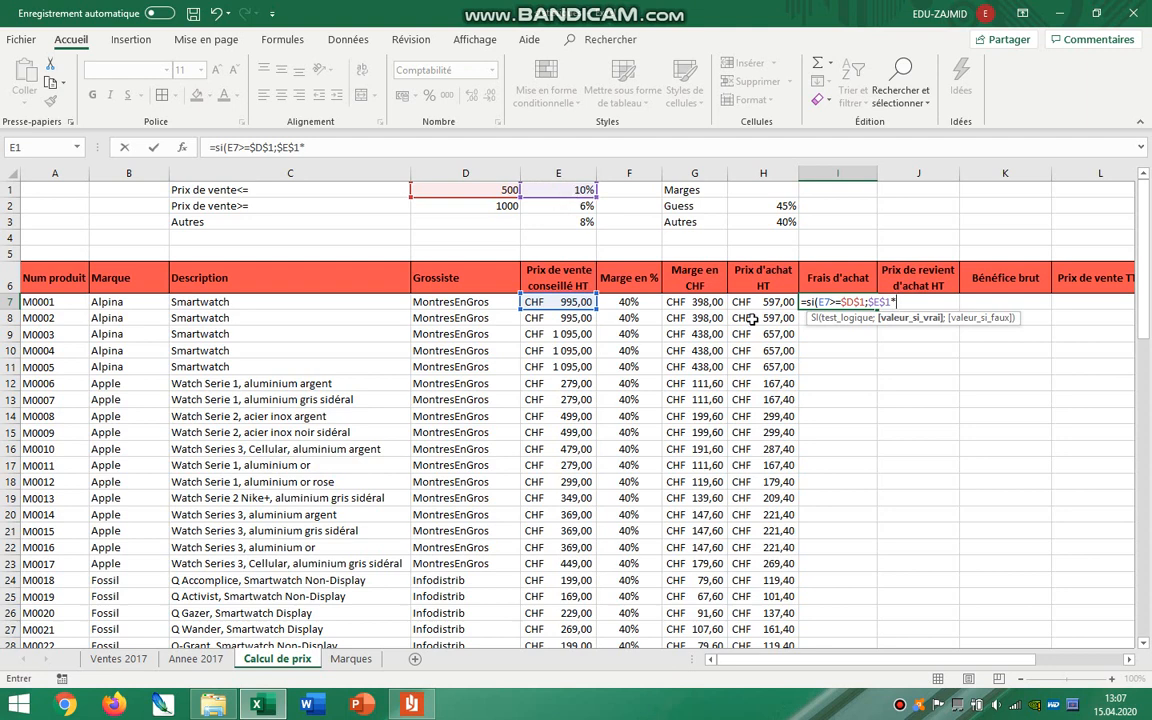
{"action": "left_click", "coordinate": [761, 302]}
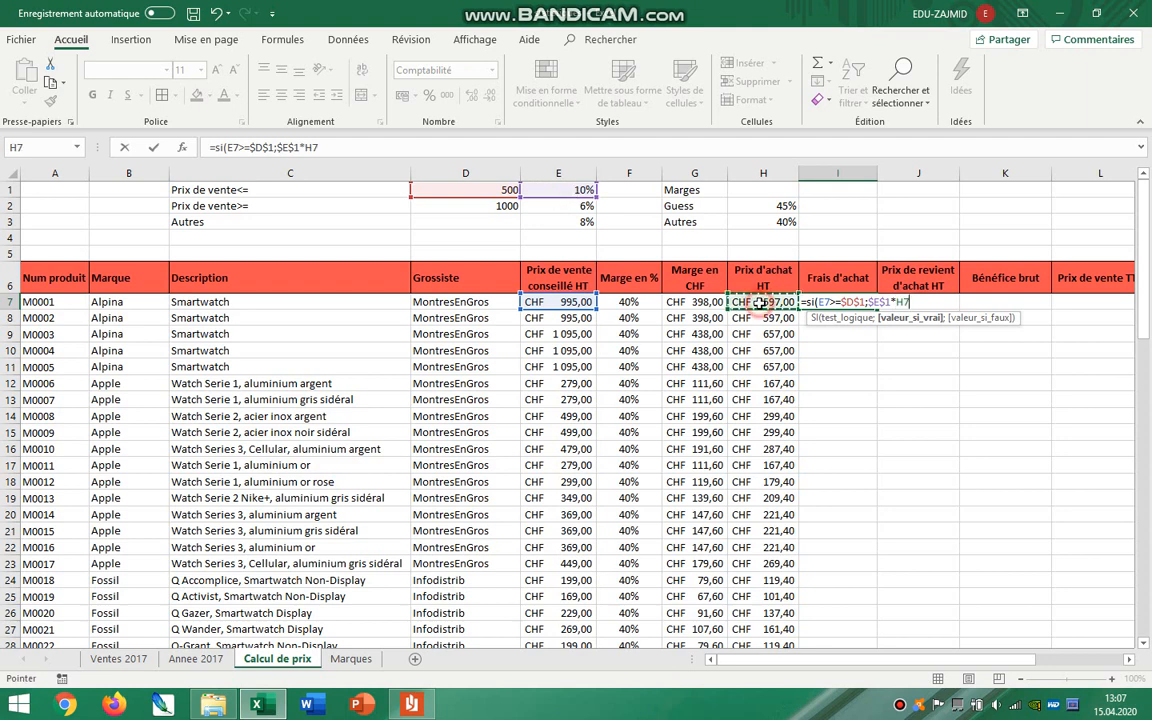
{"action": "type", "text": ";"}
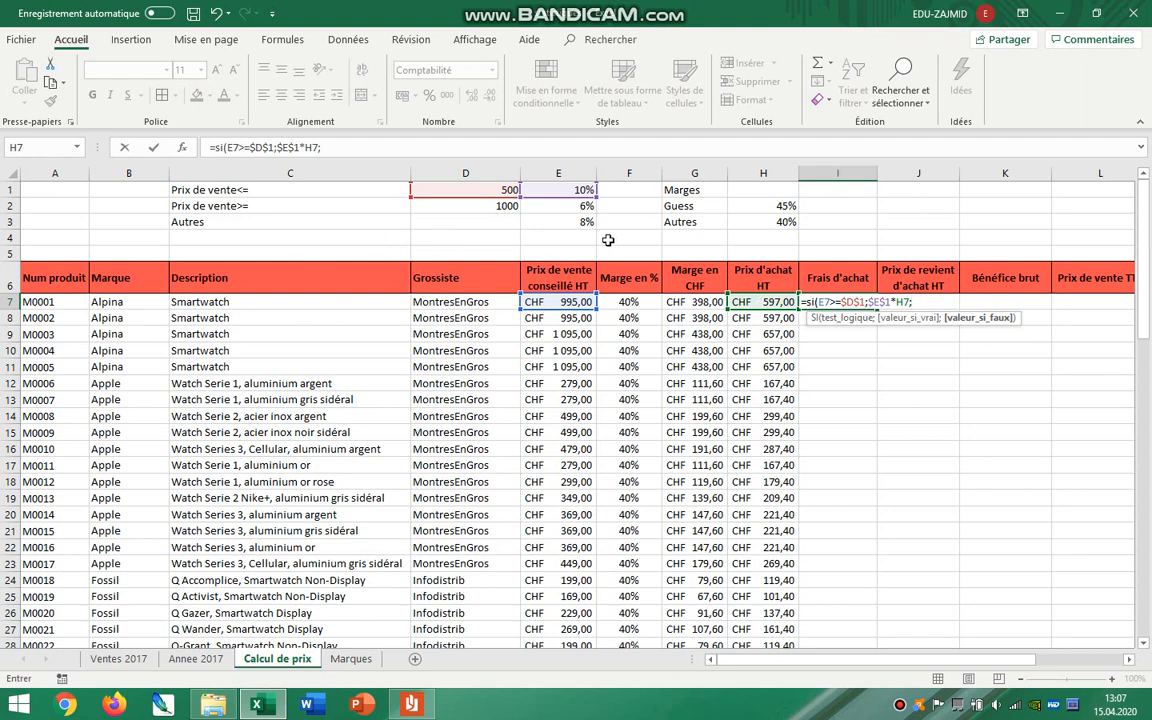
Step: Complete the I7 formula with $E$3*H7 as the value if false
{"action": "left_click", "coordinate": [585, 223]}
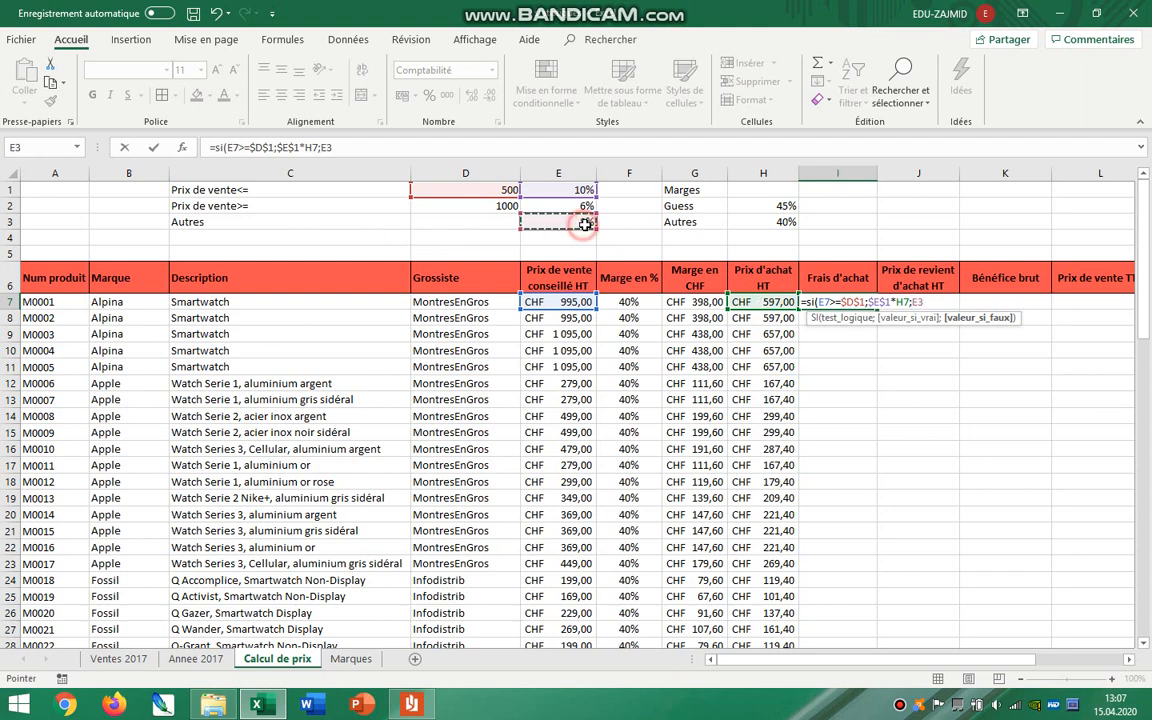
{"action": "key", "text": "F4"}
{"action": "type", "text": "*"}
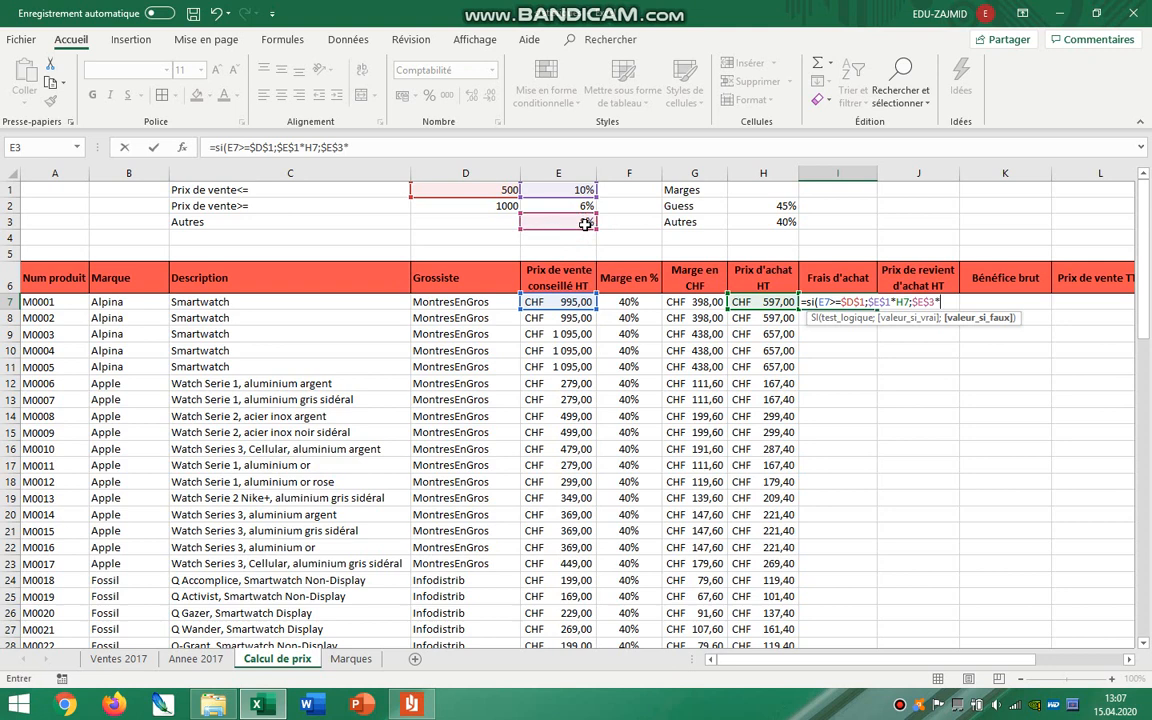
{"action": "left_click", "coordinate": [760, 301]}
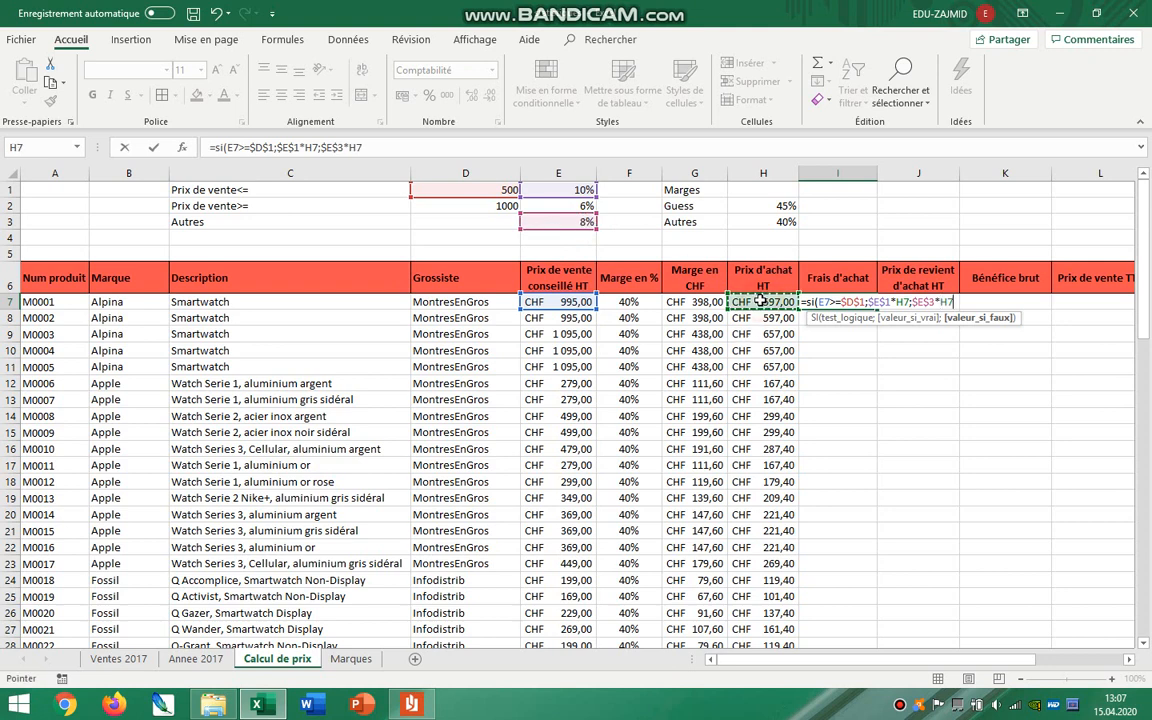
{"action": "type", "text": ")"}
{"action": "key", "text": "Return"}
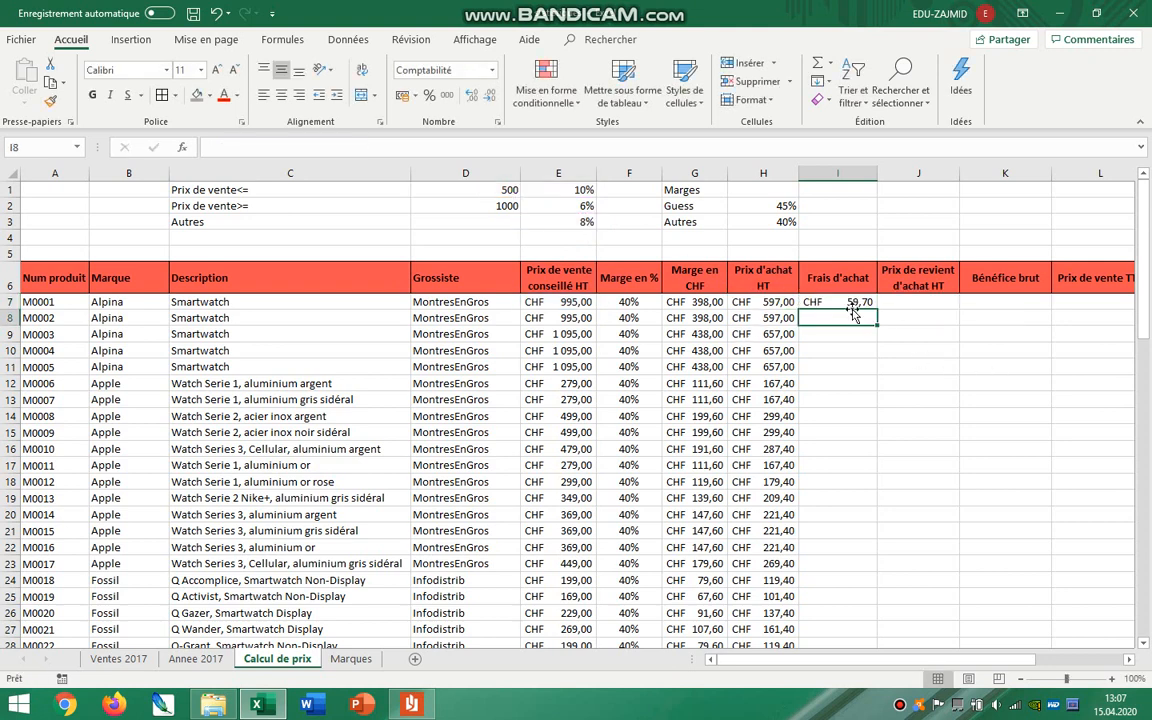
Step: Reopen the I7 formula and replace $E$3*H7 with a nested SI function testing E7>=$D$2
{"action": "left_click", "coordinate": [852, 301]}
{"action": "double_click", "coordinate": [852, 301]}
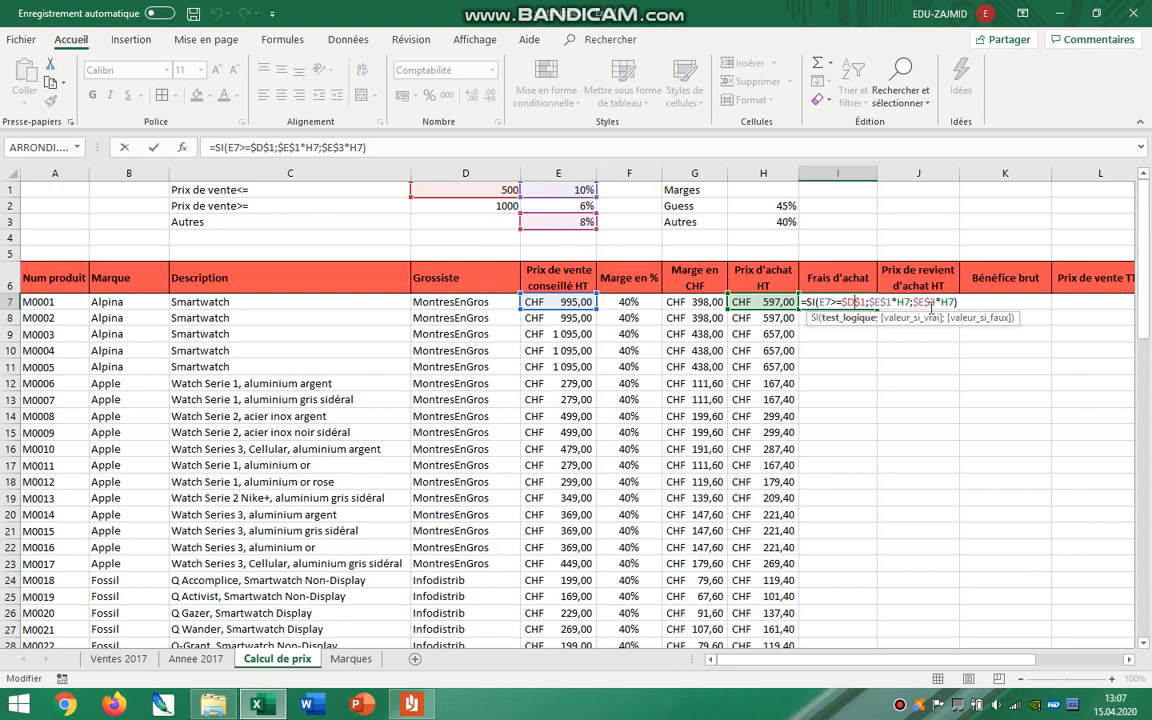
{"action": "double_click", "coordinate": [928, 302]}
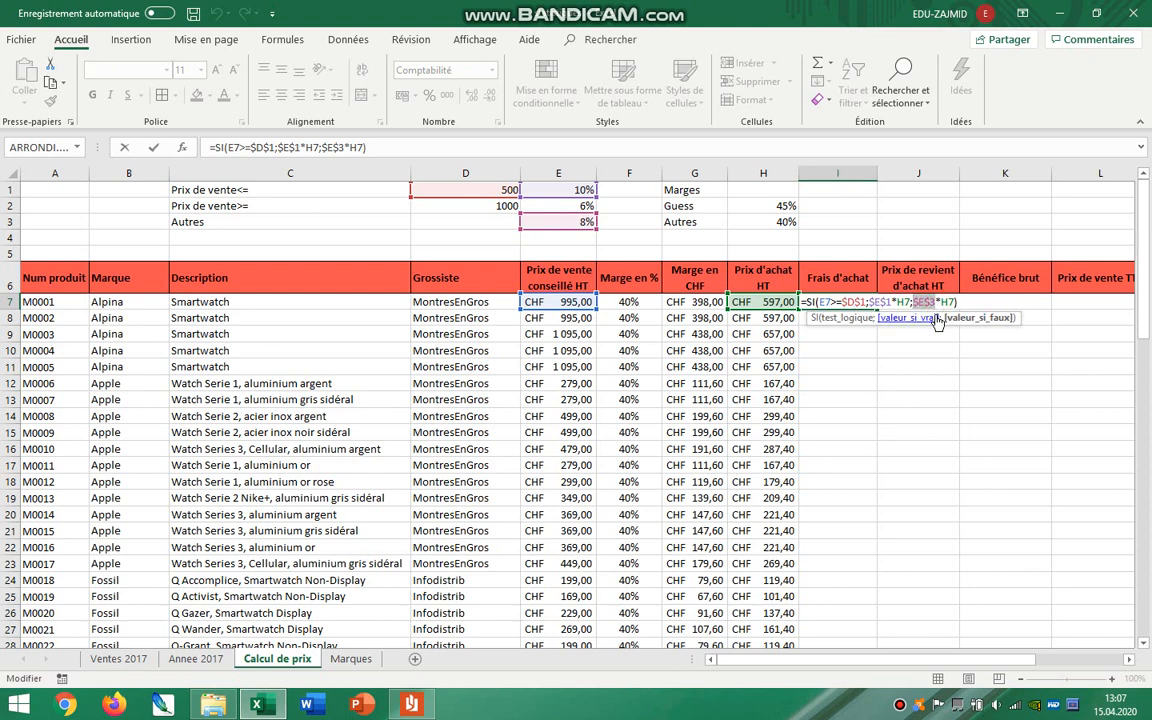
{"action": "left_click", "coordinate": [956, 302]}
{"action": "left_click_drag", "start_coordinate": [956, 302], "coordinate": [933, 301]}
{"action": "type", "text": "si("}
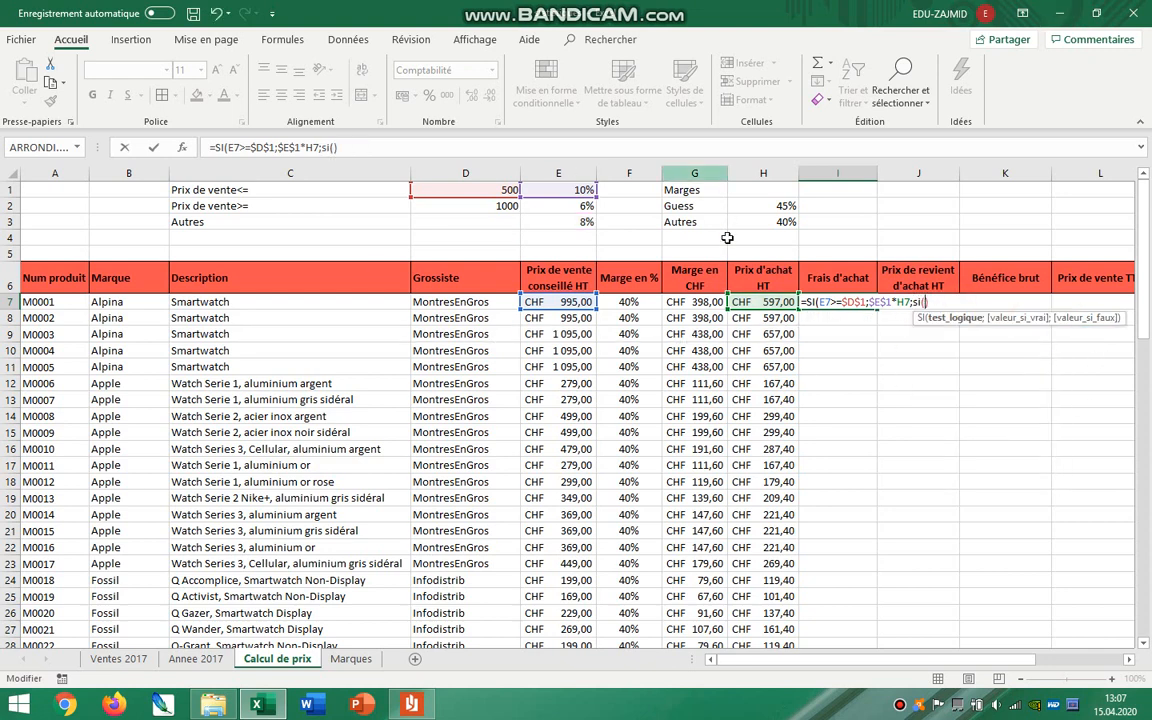
{"action": "left_click", "coordinate": [562, 303]}
{"action": "type", "text": ">="}
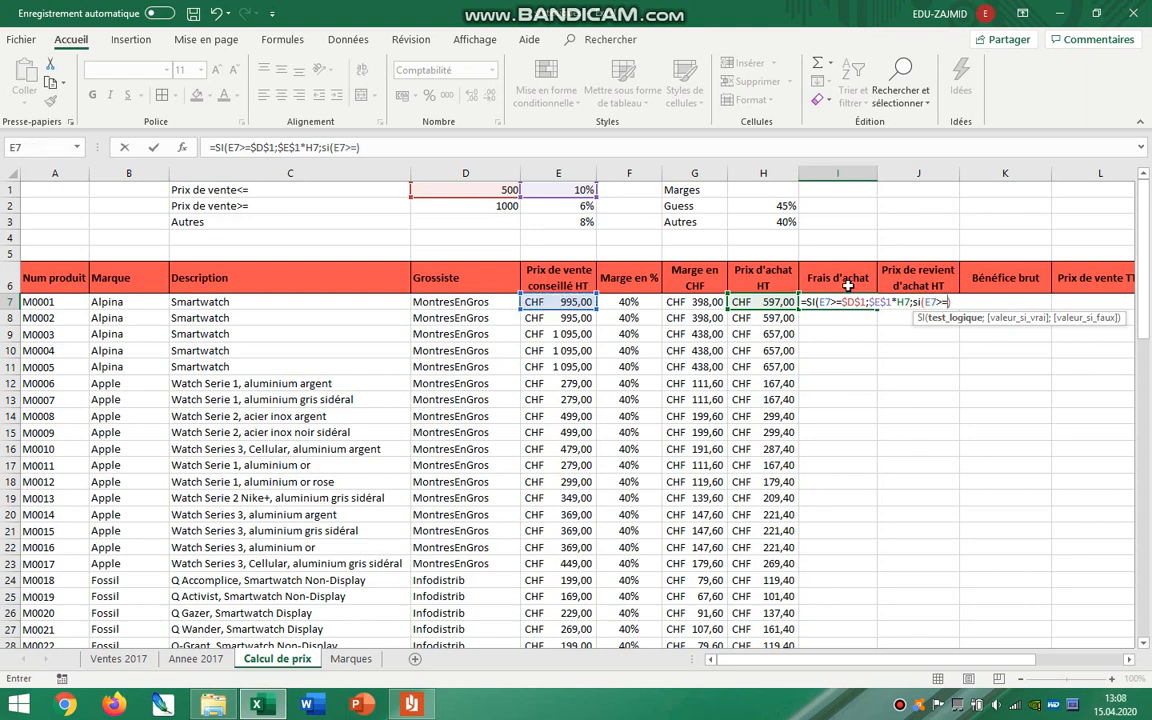
{"action": "left_click", "coordinate": [505, 207]}
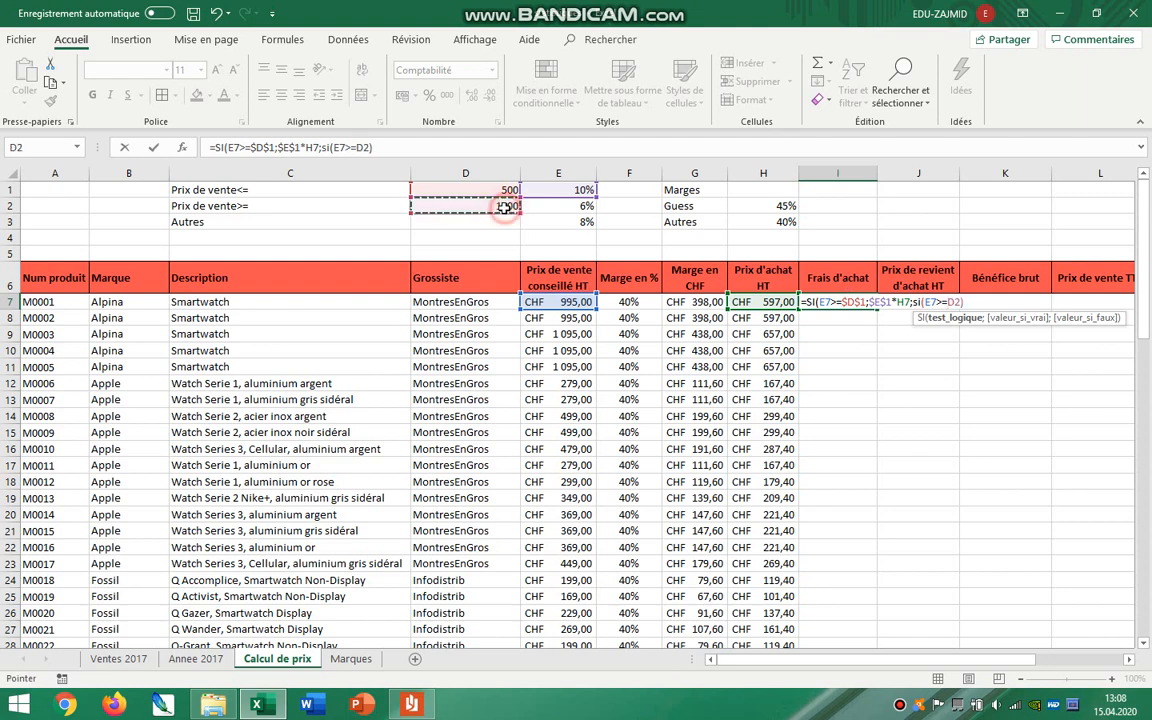
{"action": "key", "text": "F4"}
{"action": "type", "text": ";"}
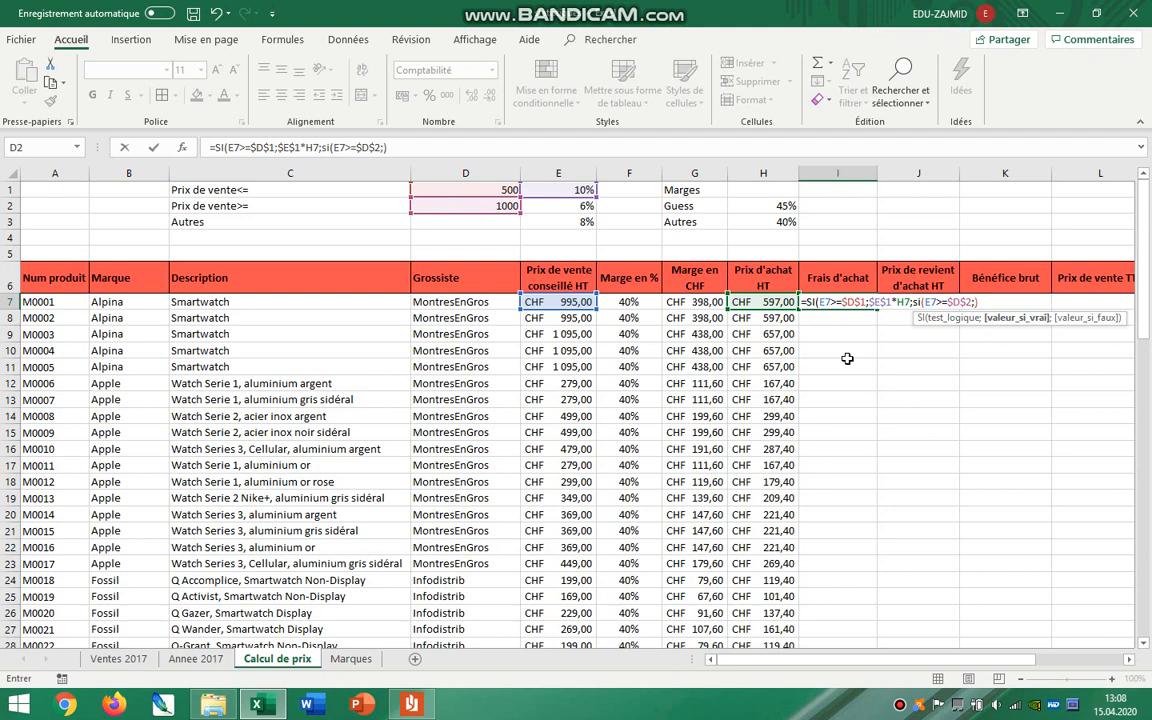
Step: Add $E$2*H7 as the value if true of the nested SI in I7
{"action": "left_click", "coordinate": [574, 206]}
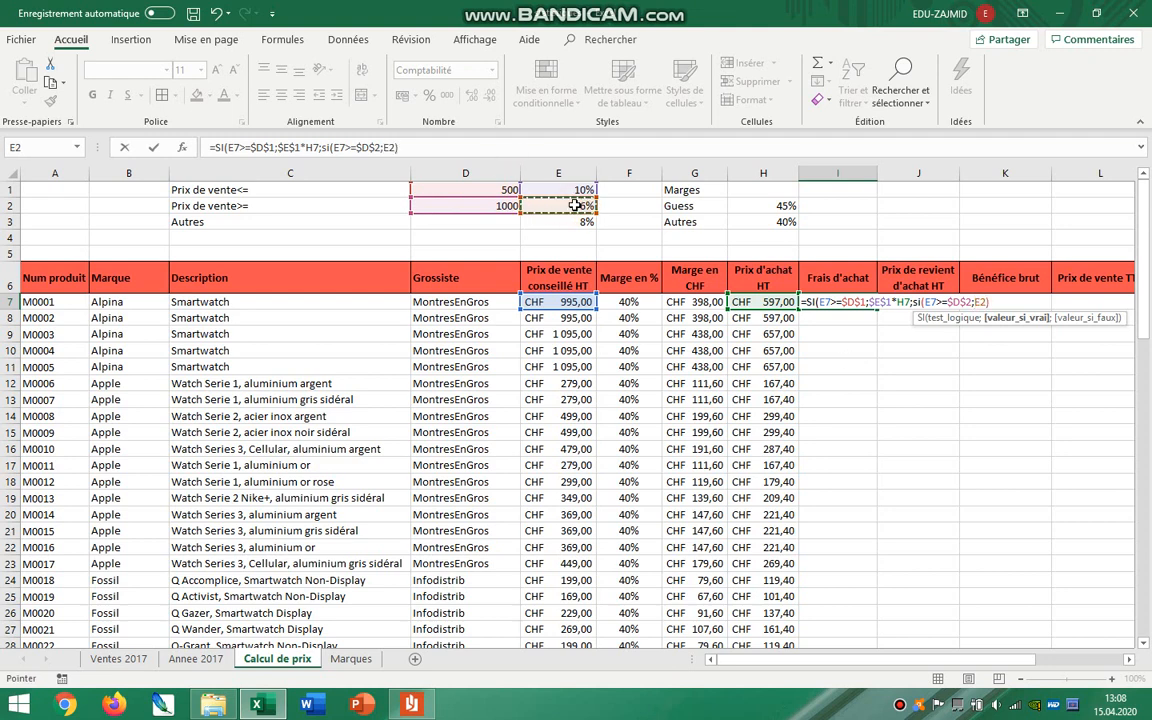
{"action": "key", "text": "F4"}
{"action": "type", "text": "*"}
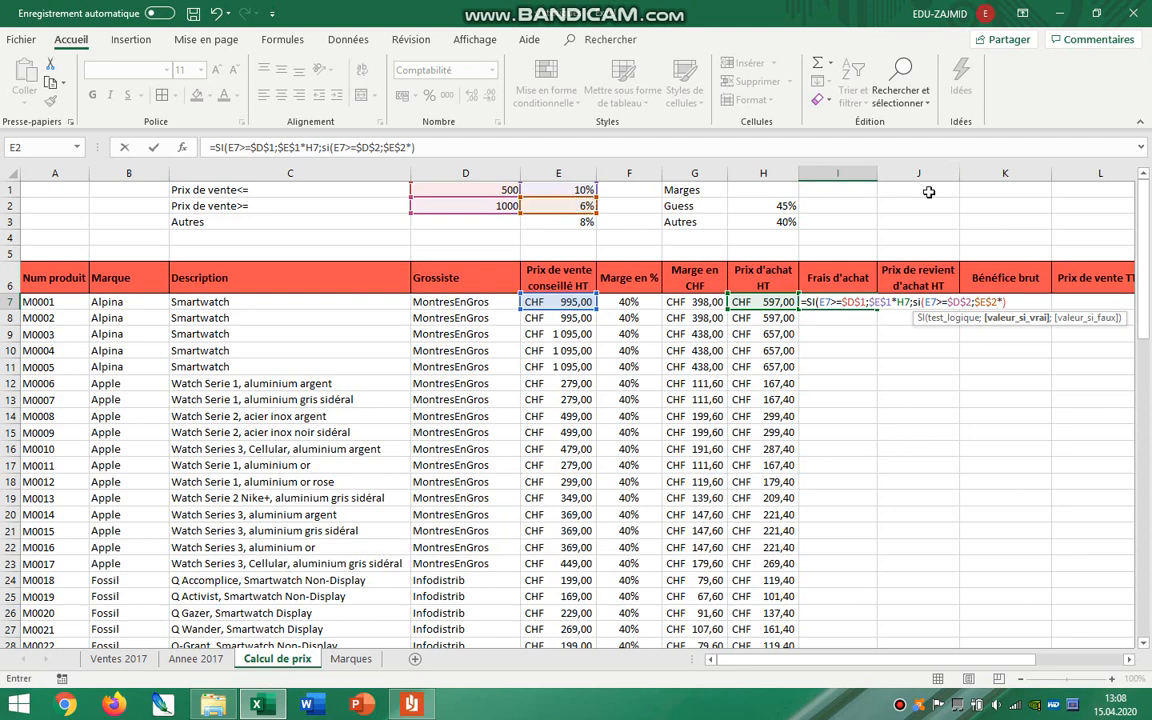
{"action": "left_click", "coordinate": [764, 302]}
{"action": "type", "text": ";"}
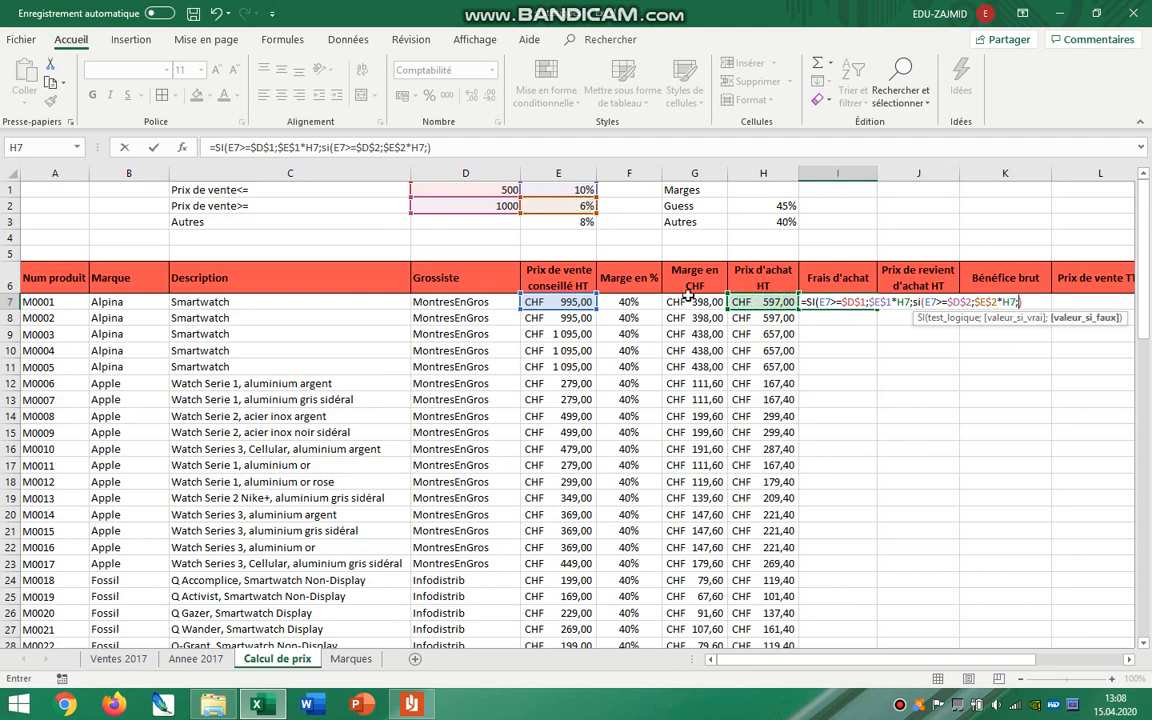
Step: Add $E$3*H7 as the value if false of the nested SI in the I7 formula
{"action": "left_click", "coordinate": [570, 222]}
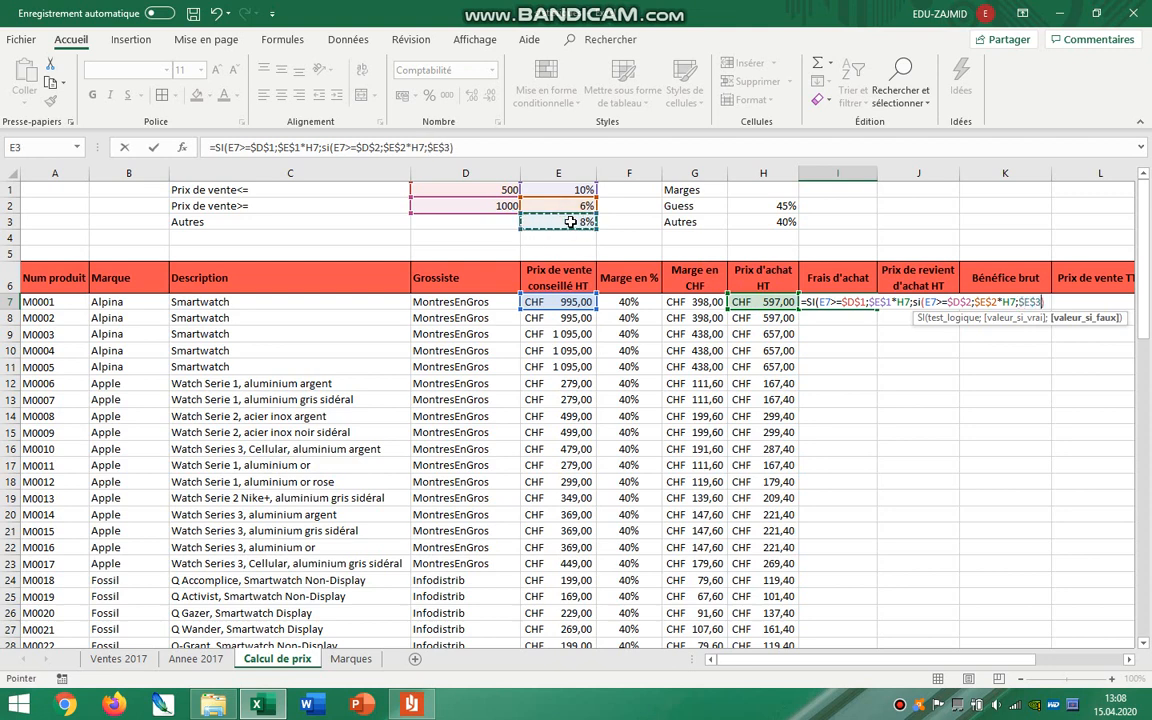
{"action": "type", "text": "*"}
{"action": "left_click", "coordinate": [760, 302]}
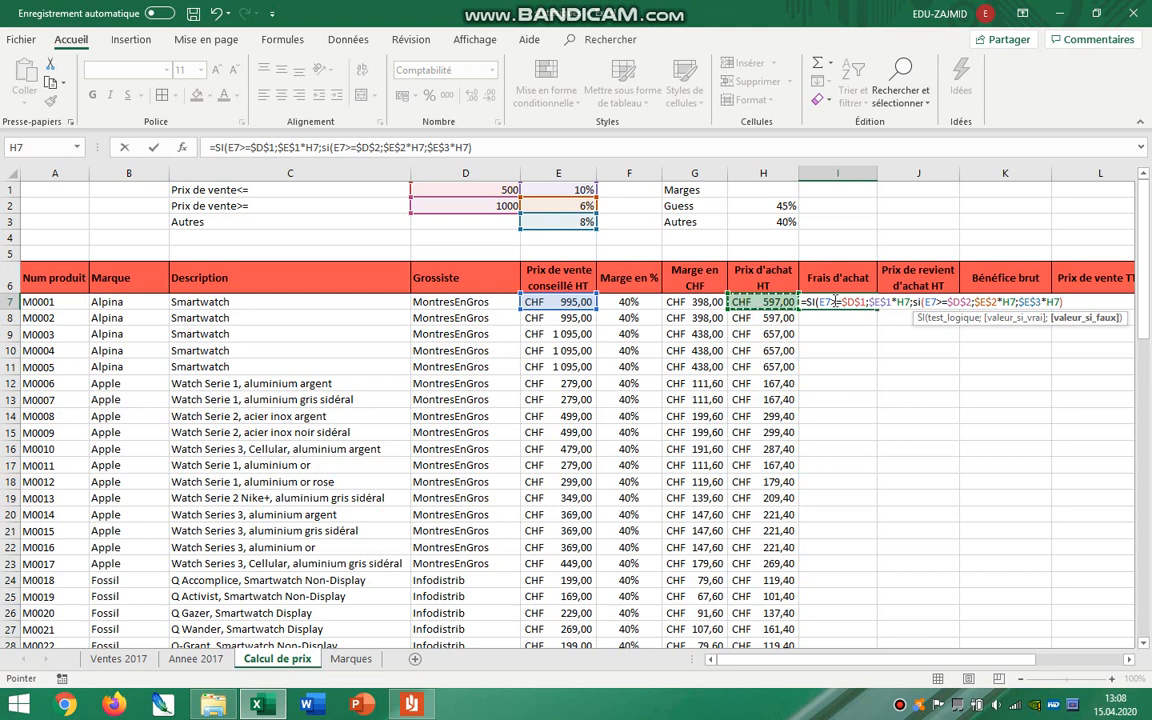
Step: Correct the first test in the I7 formula to E7<=$D$1, then close the outer SI and validate the formula
{"action": "left_click", "coordinate": [837, 301]}
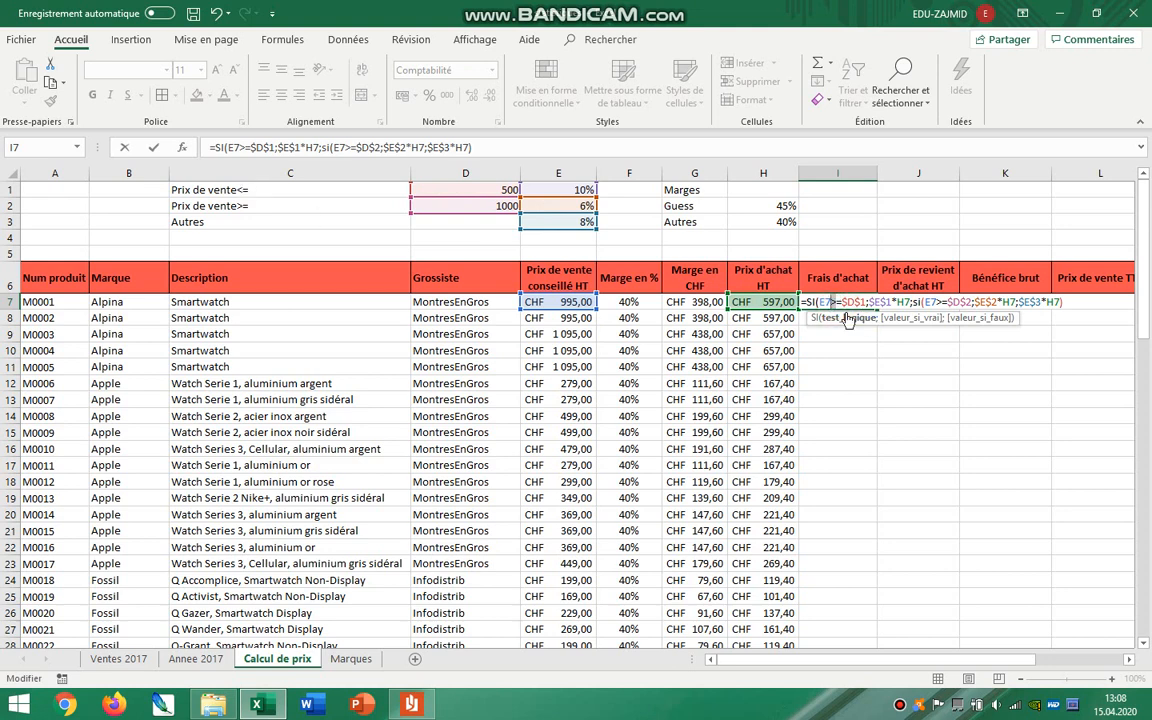
{"action": "type", "text": "<"}
{"action": "left_click", "coordinate": [1061, 302]}
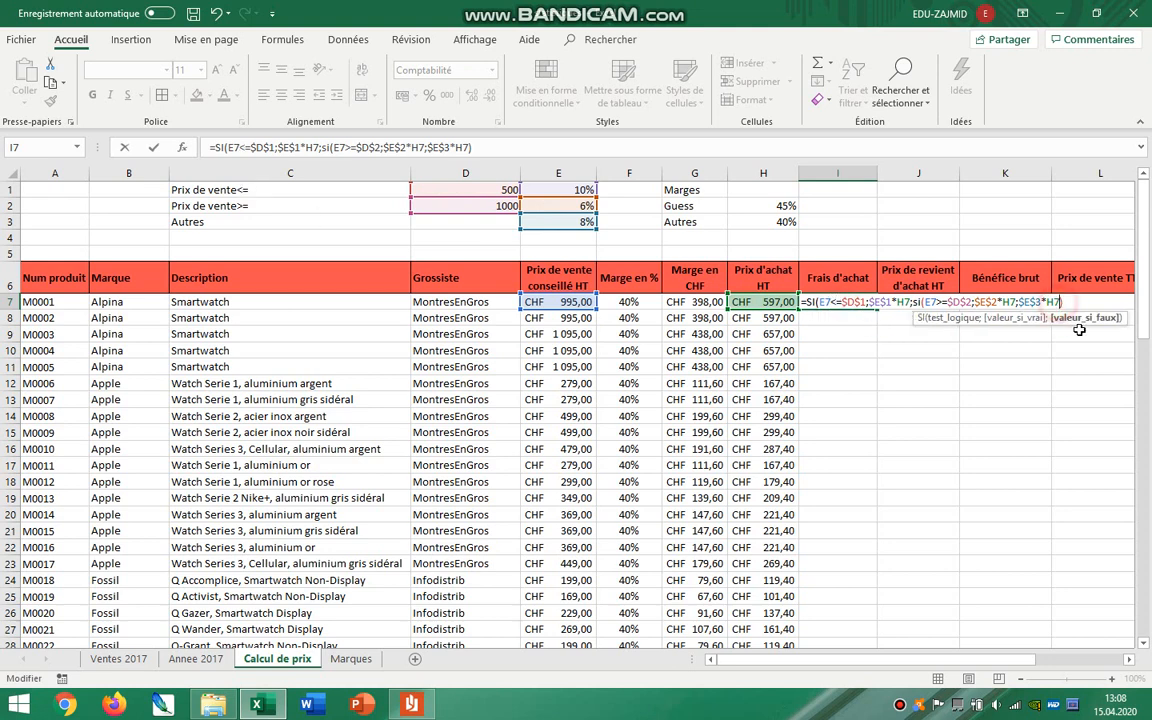
{"action": "type", "text": ")"}
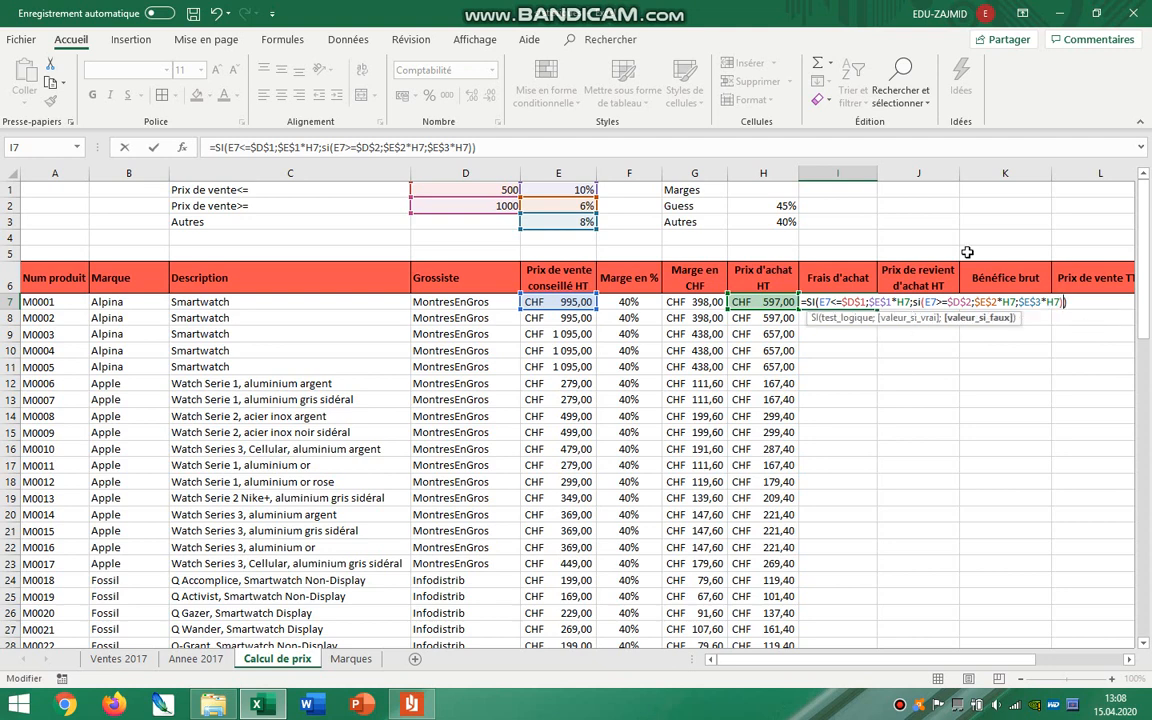
{"action": "key", "text": "Return"}
Step: Copy the Frais d'achat formula from I7 down to I45
{"action": "left_click", "coordinate": [864, 305]}
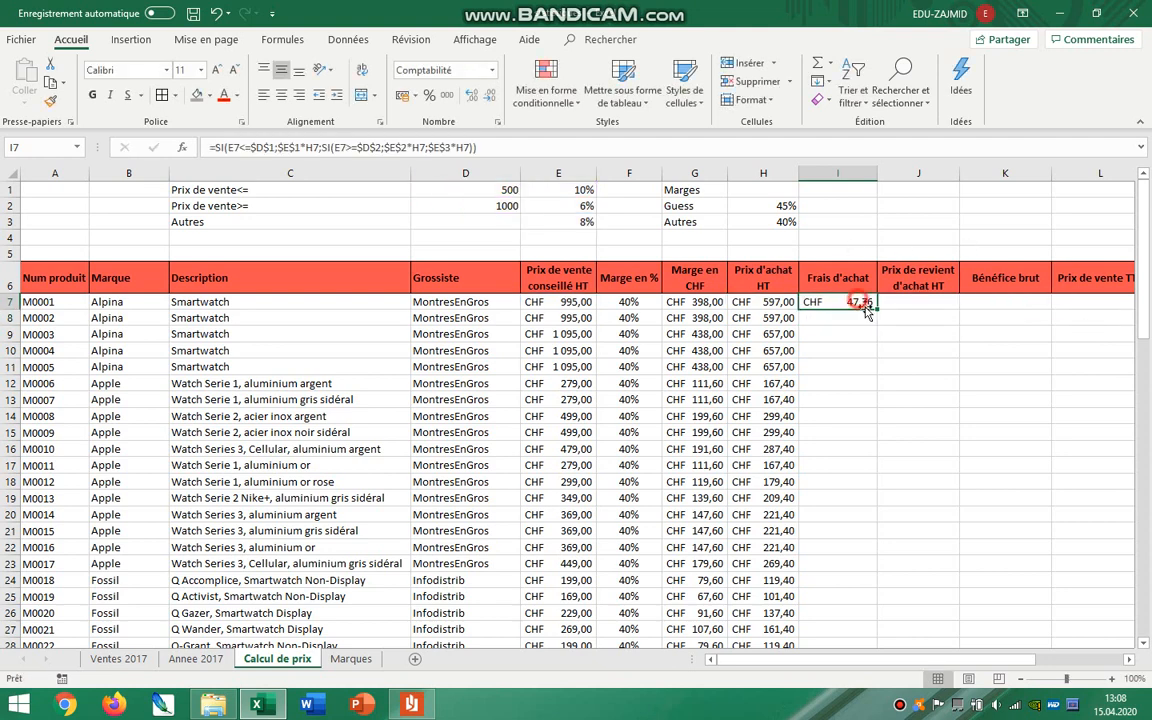
{"action": "left_click_drag", "start_coordinate": [877, 311], "coordinate": [832, 678]}
{"action": "left_click_drag", "start_coordinate": [830, 613], "coordinate": [830, 617]}
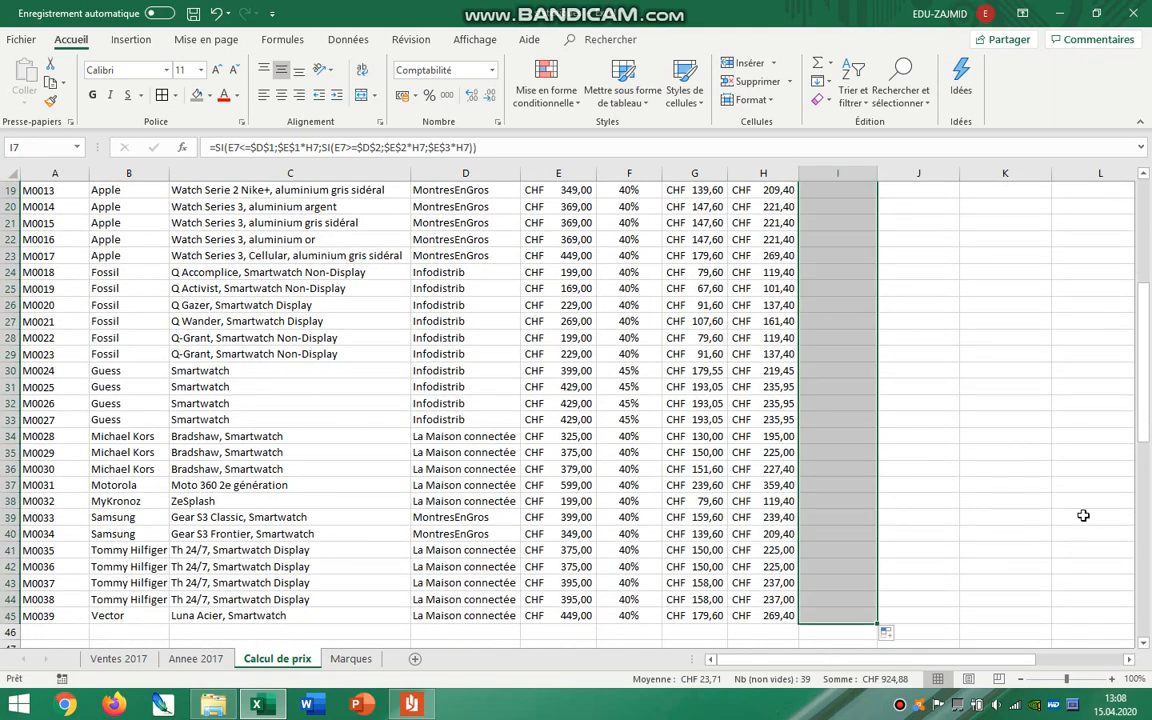
{"action": "scroll", "coordinate": [1078, 498], "scroll_direction": "up", "scroll_amount": 5}
{"action": "scroll", "coordinate": [1078, 498], "scroll_direction": "up", "scroll_amount": 2}
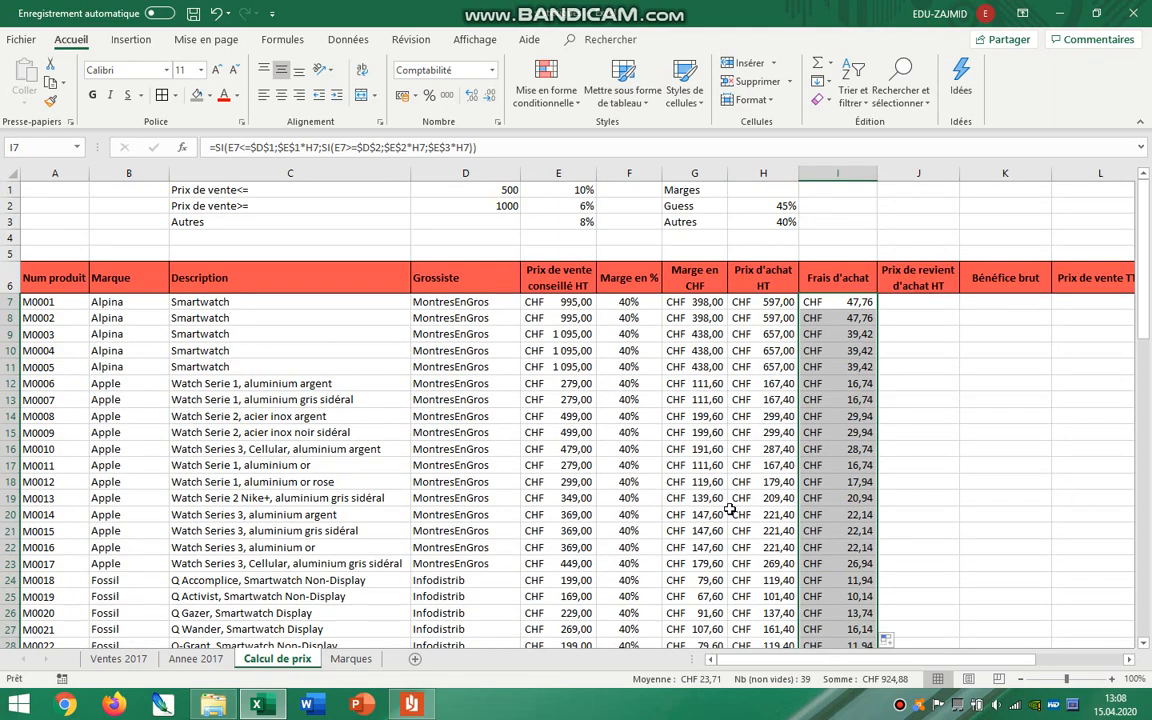
Step: Switch to the exercise PDF to read the Prix de revient d'achat HT rule, and locate the columns it refers to in the Excel sheet
{"action": "left_click", "coordinate": [412, 706]}
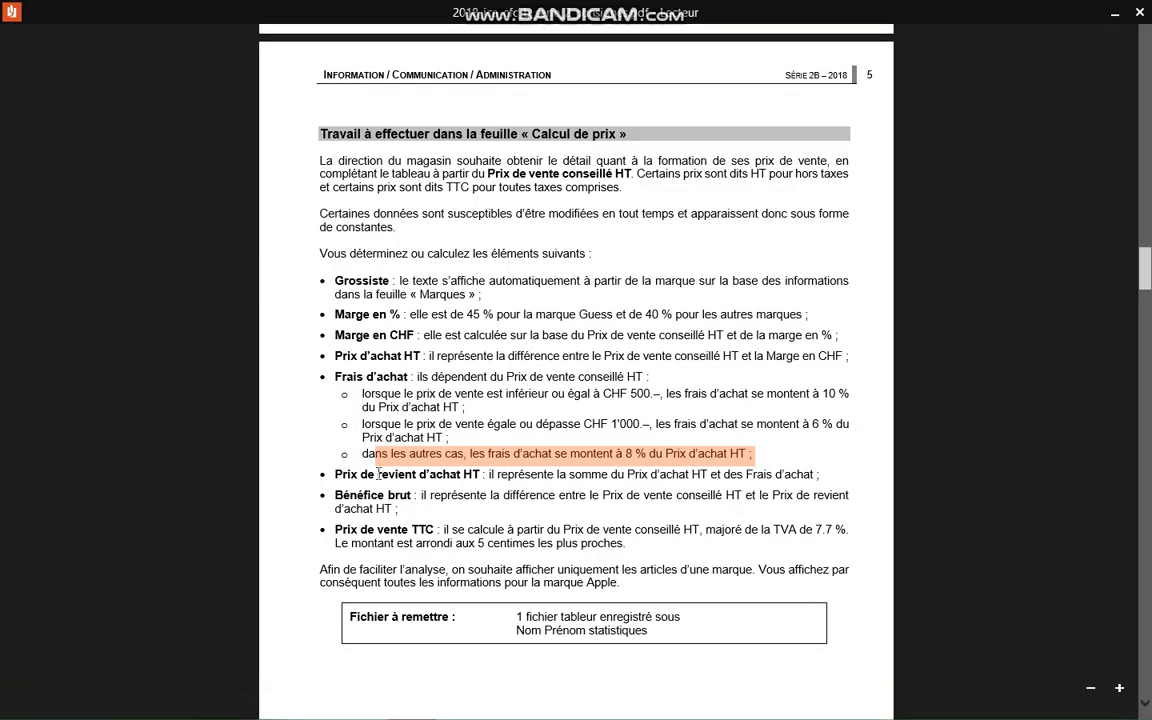
{"action": "left_click_drag", "start_coordinate": [361, 474], "coordinate": [832, 474]}
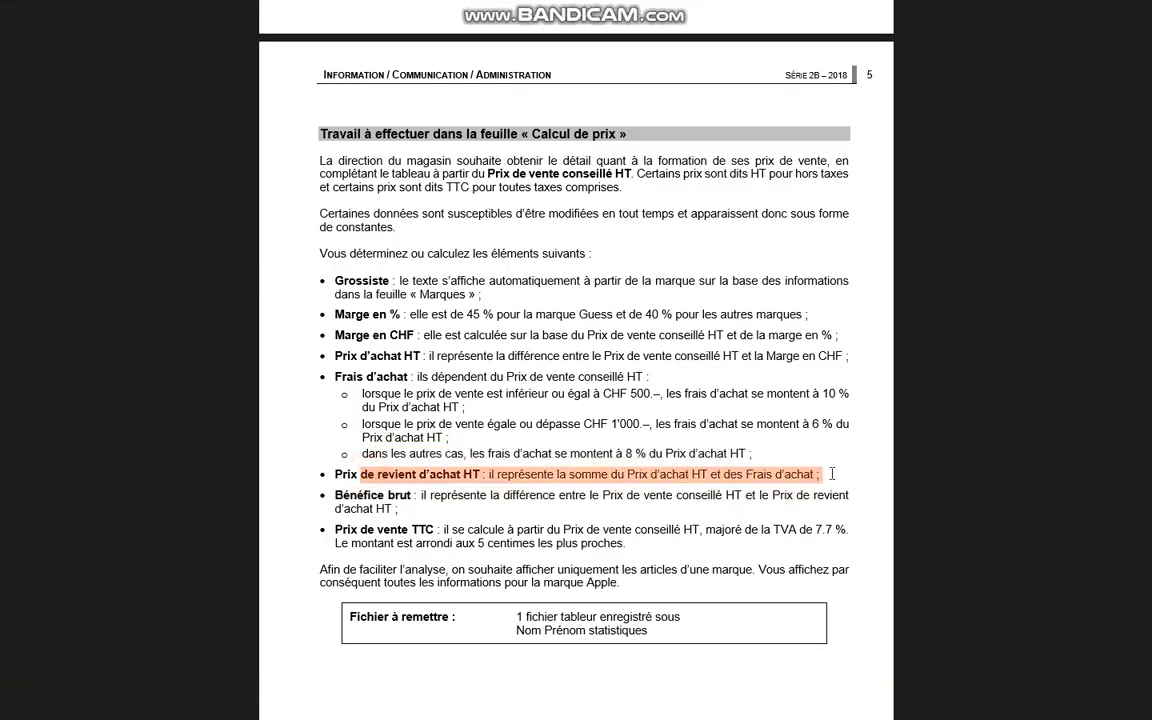
{"action": "key", "text": "alt+Tab"}
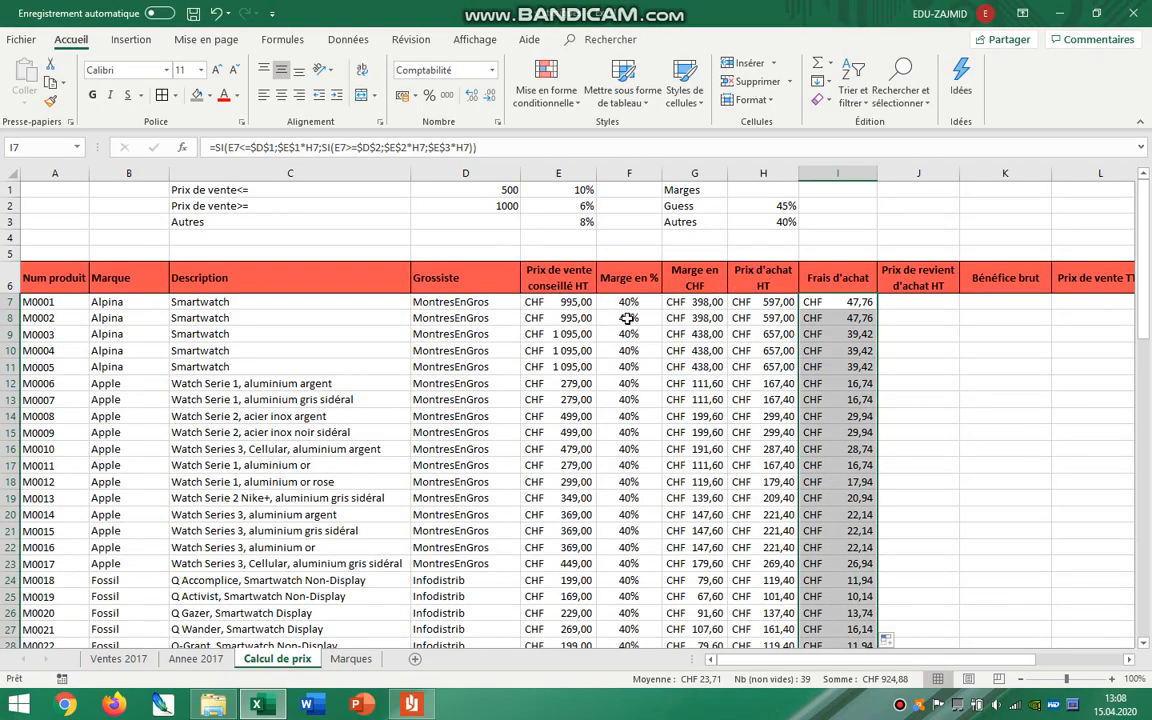
{"action": "left_click_drag", "start_coordinate": [768, 278], "coordinate": [768, 312]}
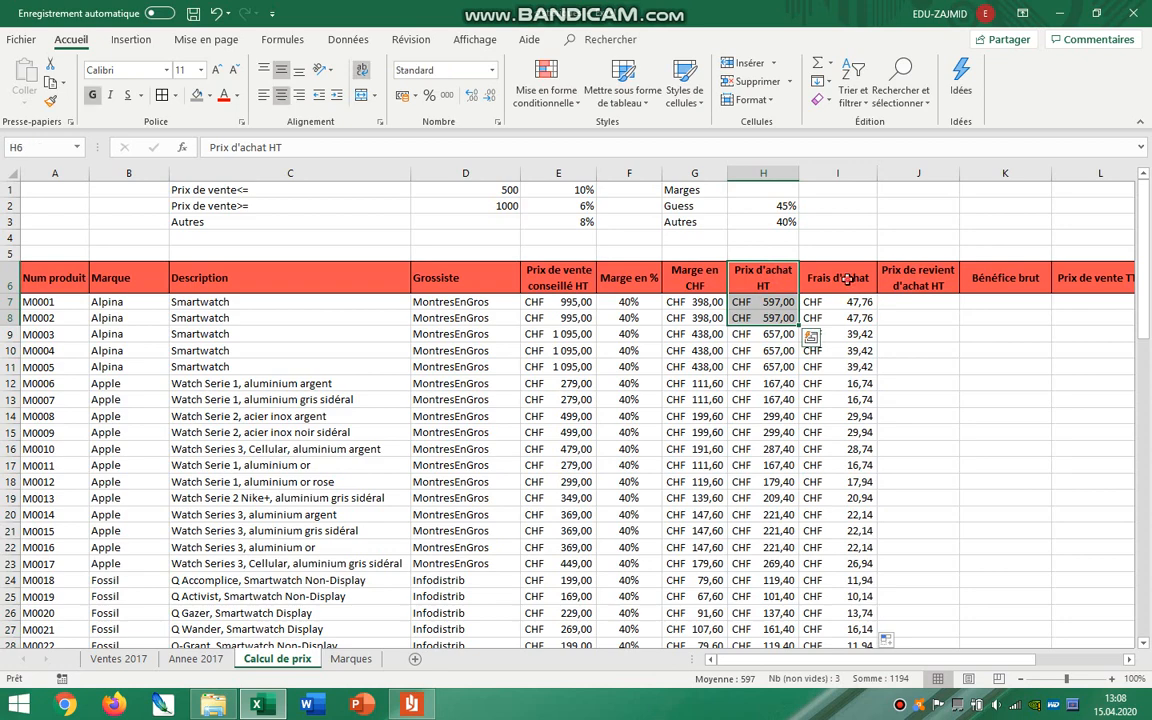
{"action": "left_click_drag", "start_coordinate": [846, 276], "coordinate": [848, 313]}
Step: Enter the Prix de revient d'achat HT formula =H7+I7 in J7
{"action": "left_click", "coordinate": [905, 302]}
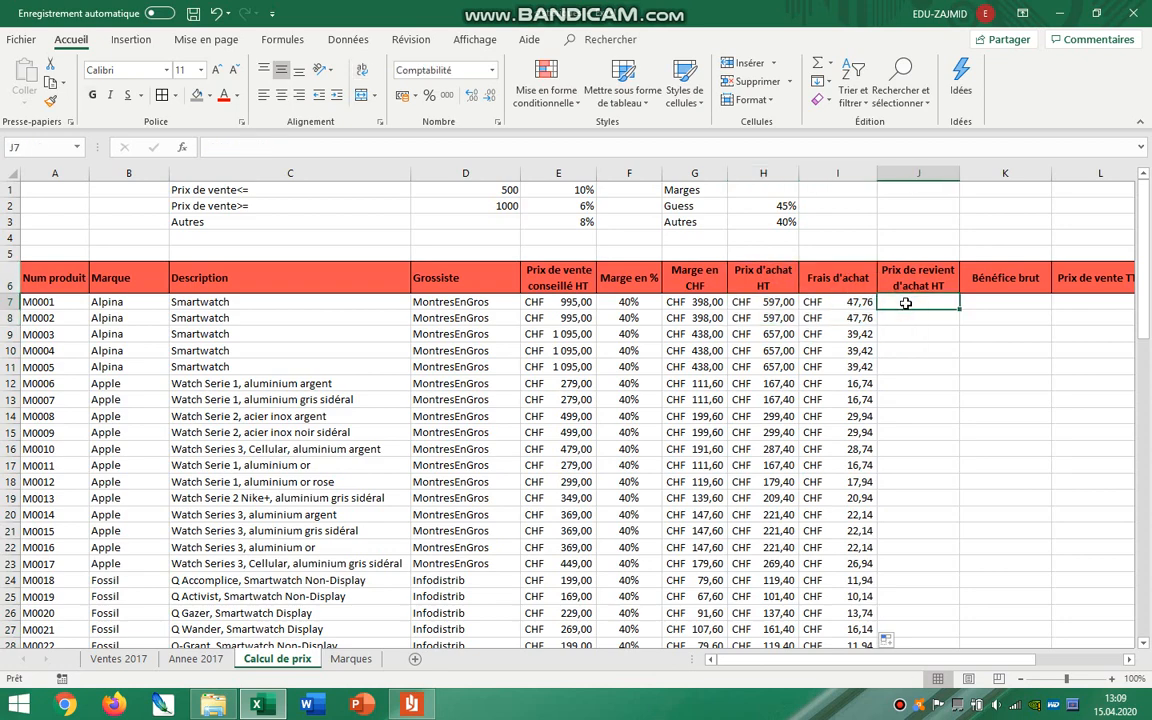
{"action": "key", "text": "alt+Tab"}
{"action": "key", "text": "alt+Tab"}
{"action": "type", "text": "="}
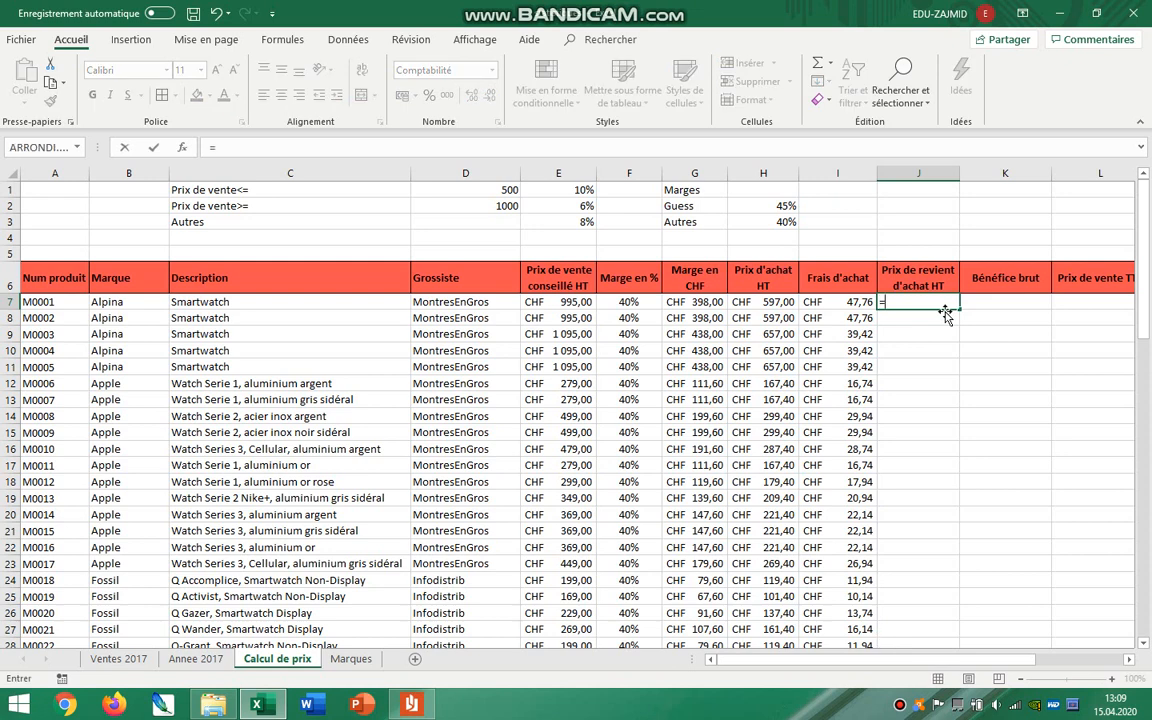
{"action": "left_click", "coordinate": [779, 302]}
{"action": "type", "text": "+"}
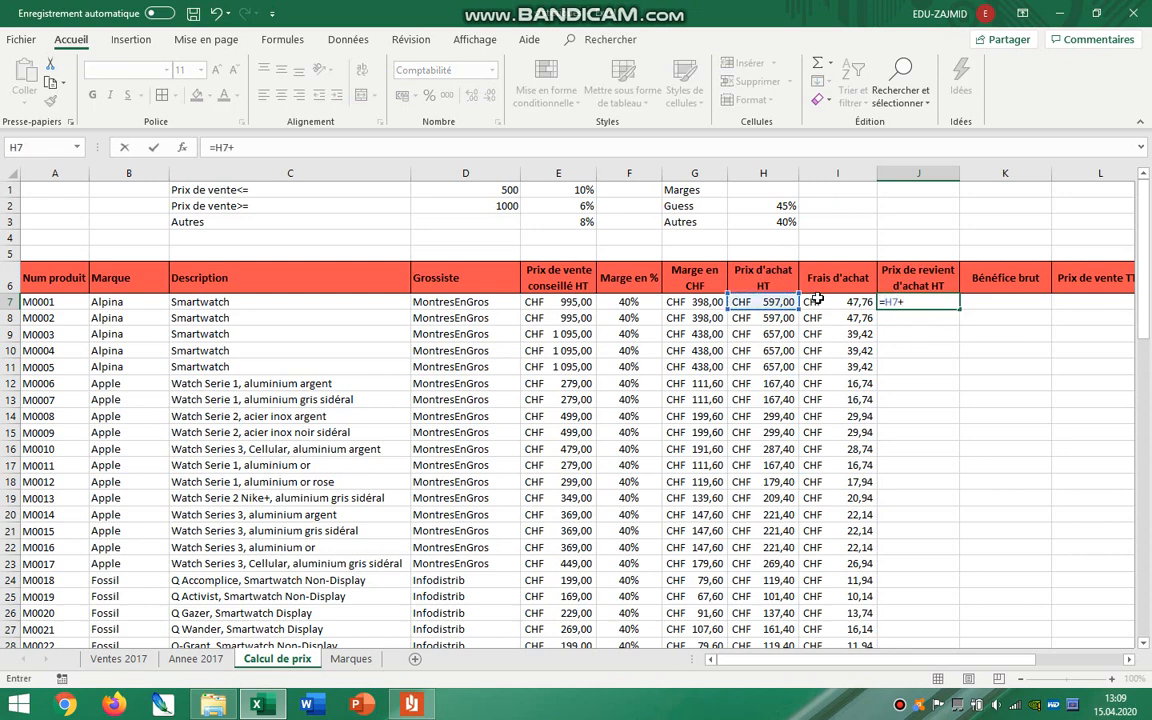
{"action": "left_click", "coordinate": [818, 301]}
{"action": "key", "text": "Return"}
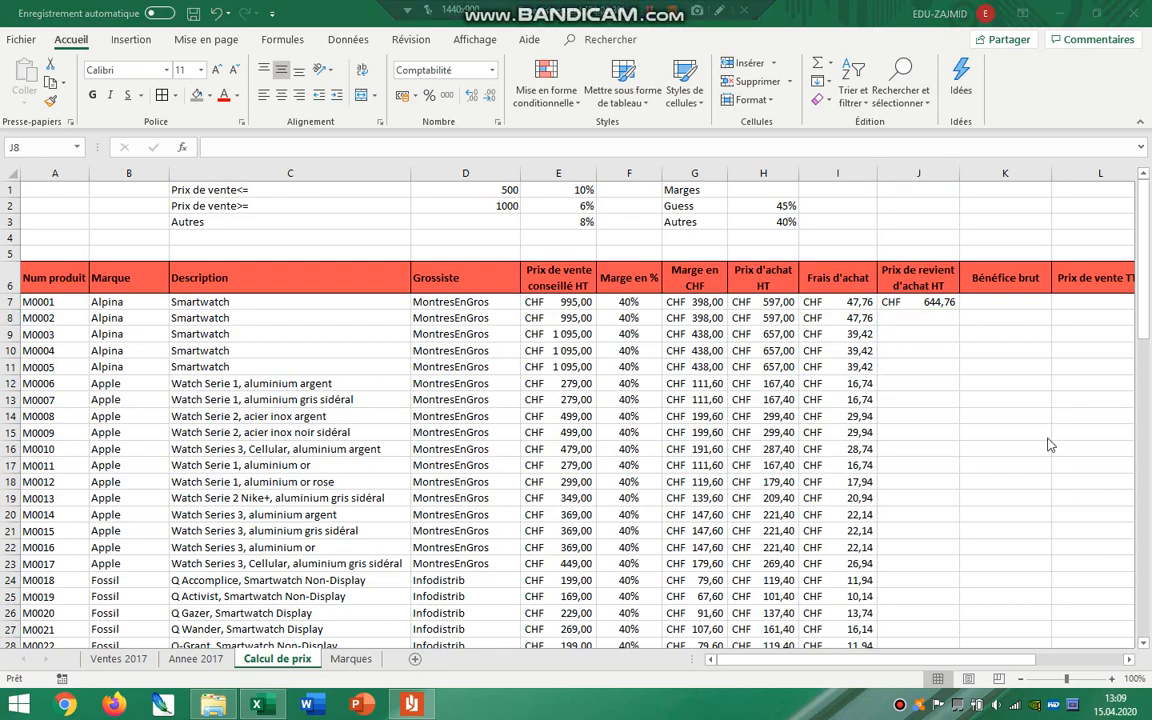
Step: Copy the Prix de revient d'achat HT formula from J7 down to J45
{"action": "left_click", "coordinate": [968, 334]}
{"action": "left_click", "coordinate": [940, 304]}
{"action": "left_click_drag", "start_coordinate": [957, 310], "coordinate": [972, 619]}
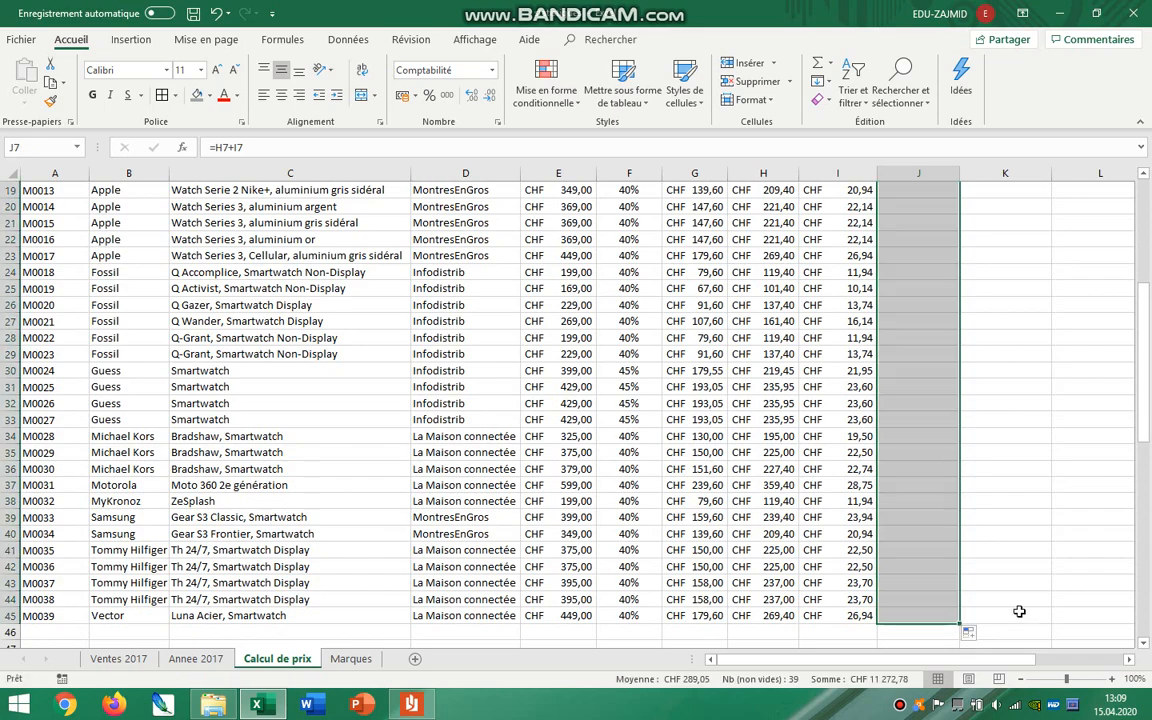
{"action": "scroll", "coordinate": [725, 520], "scroll_direction": "right", "scroll_amount": 3}
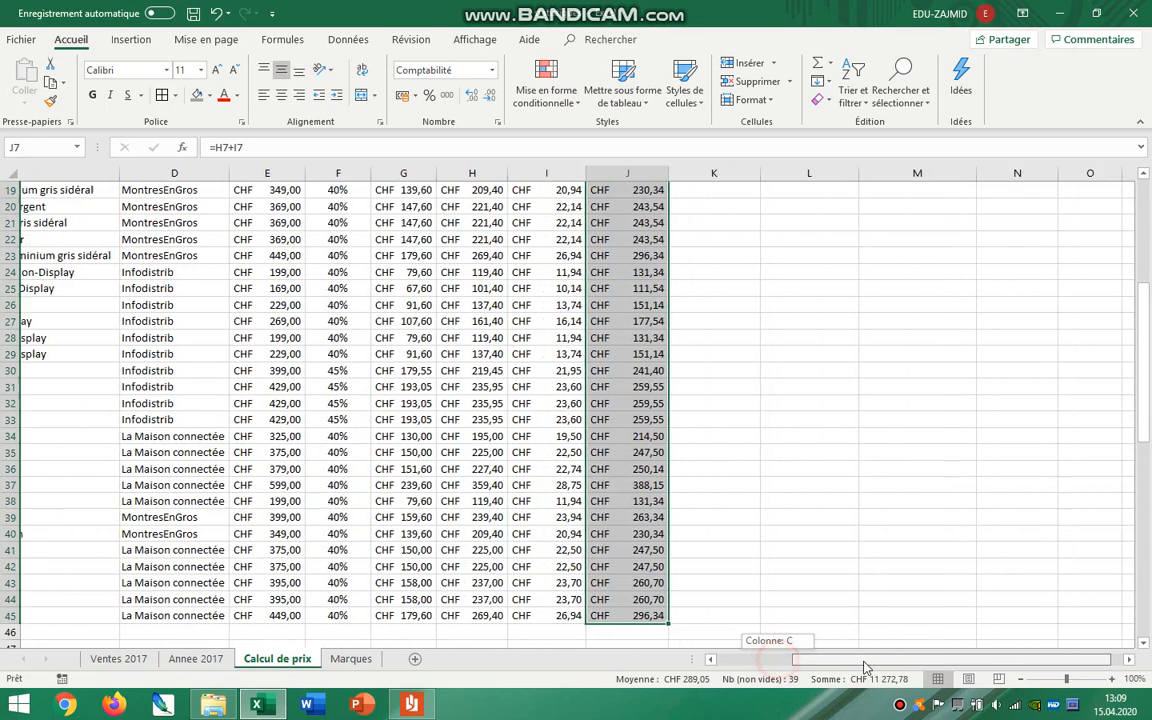
{"action": "scroll", "coordinate": [730, 472], "scroll_direction": "up", "scroll_amount": 6}
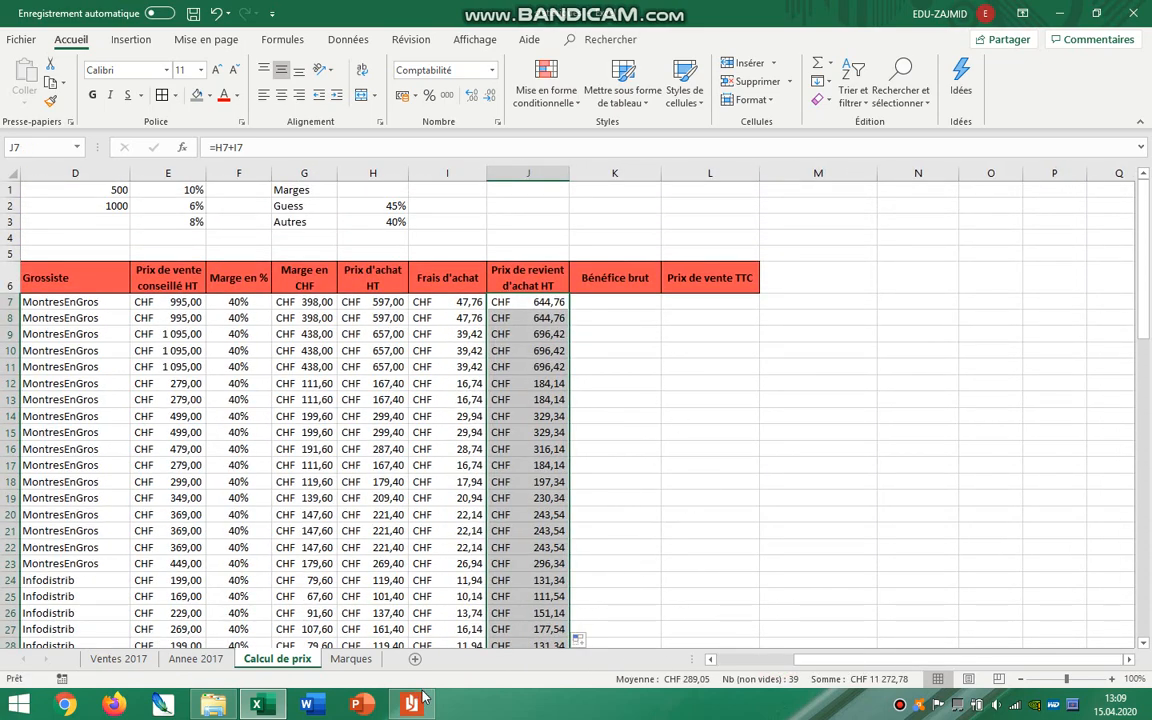
Step: Switch to the exercise PDF to read the Bénéfice brut rule, and locate the columns it refers to in the Excel sheet
{"action": "left_click", "coordinate": [422, 700]}
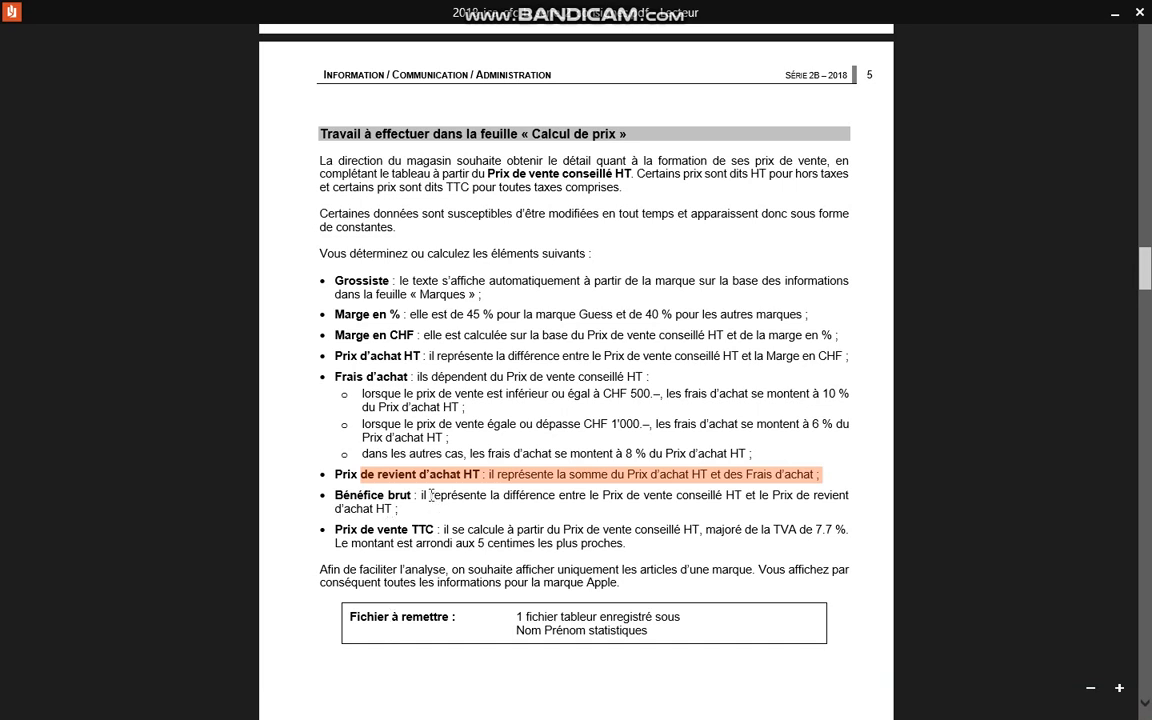
{"action": "left_click_drag", "start_coordinate": [430, 495], "coordinate": [846, 497]}
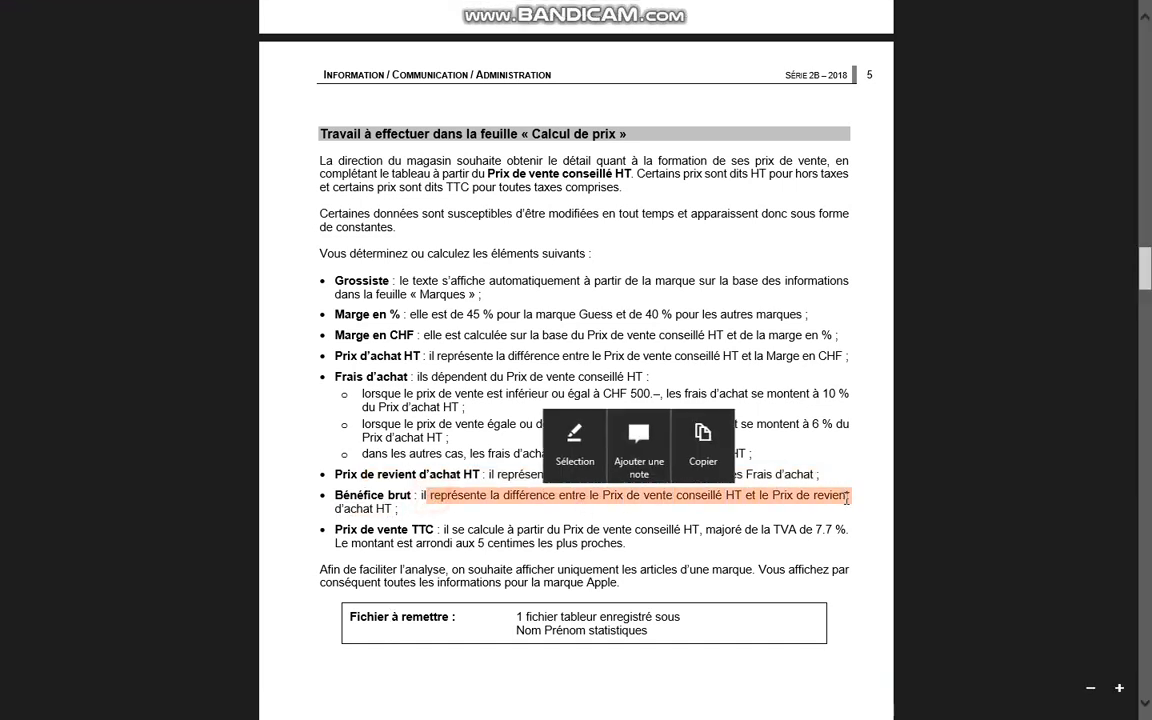
{"action": "key", "text": "alt+Tab"}
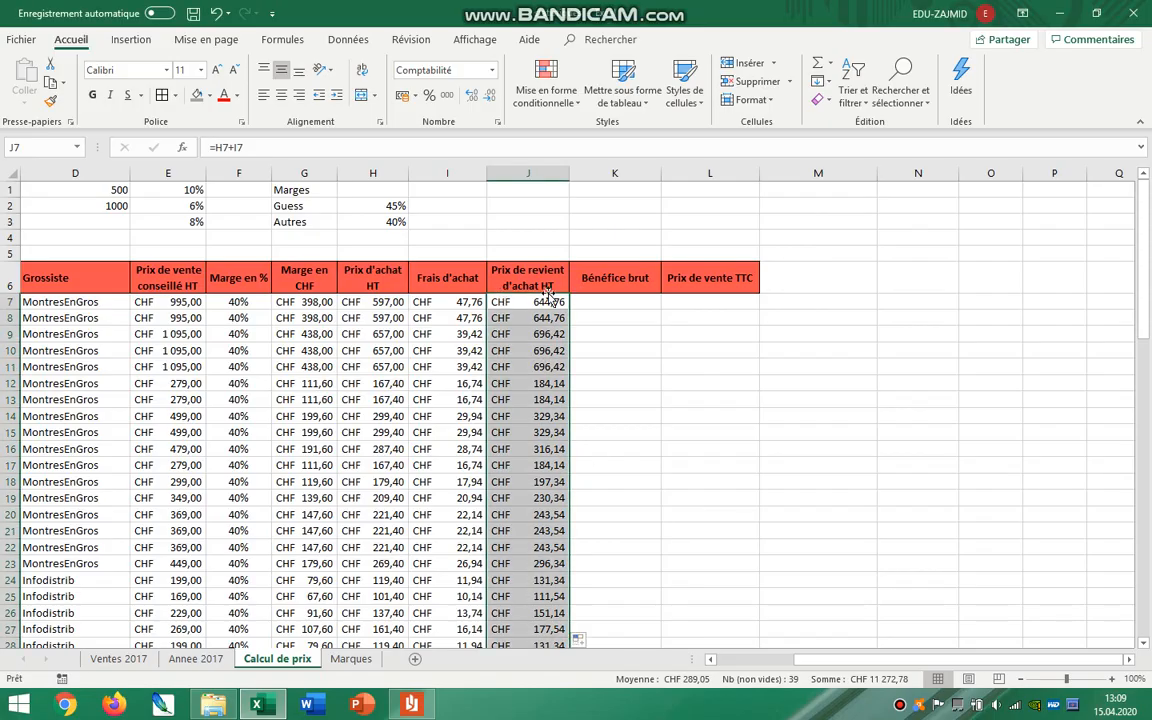
{"action": "left_click_drag", "start_coordinate": [199, 290], "coordinate": [194, 364]}
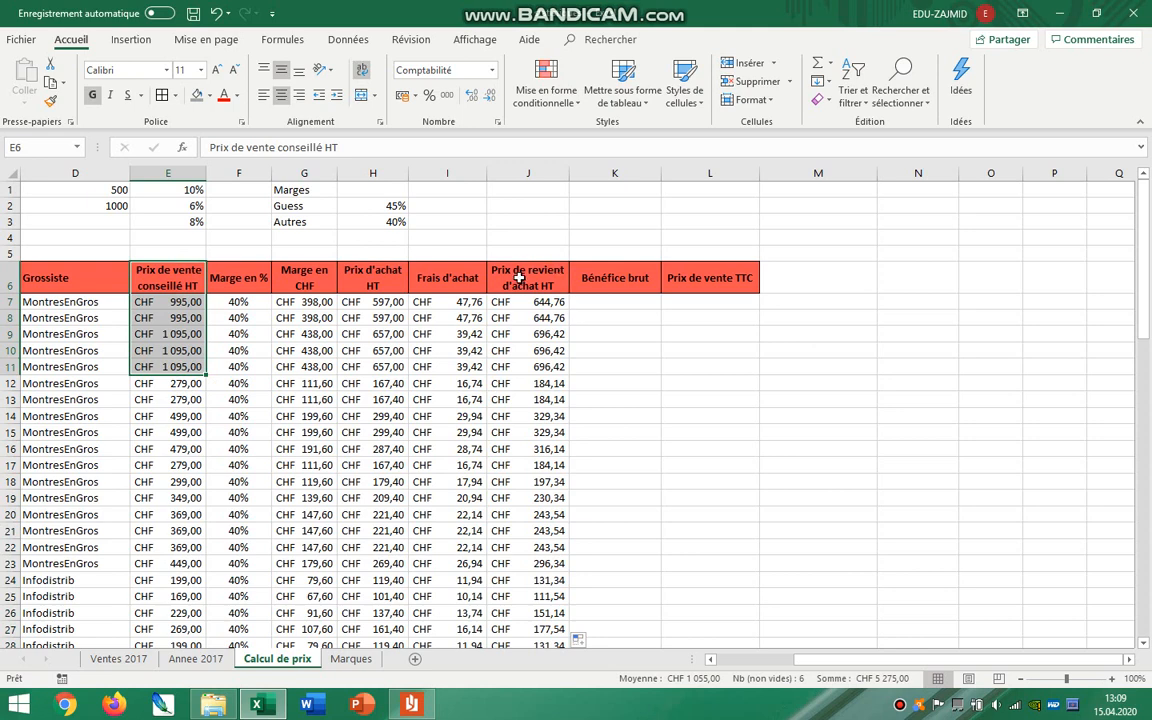
{"action": "left_click_drag", "start_coordinate": [519, 278], "coordinate": [527, 350]}
{"action": "left_click_drag", "start_coordinate": [167, 278], "coordinate": [167, 334]}
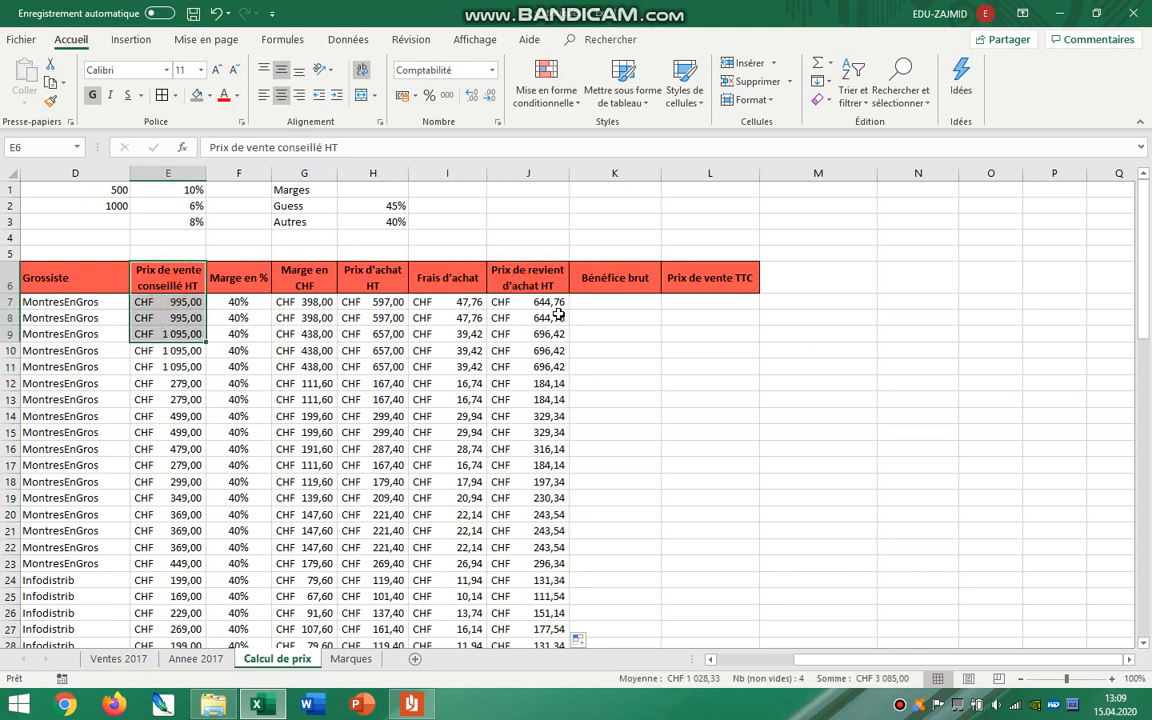
Step: Enter the Bénéfice brut formula =E7-J7 in K7
{"action": "left_click", "coordinate": [612, 301]}
{"action": "type", "text": "="}
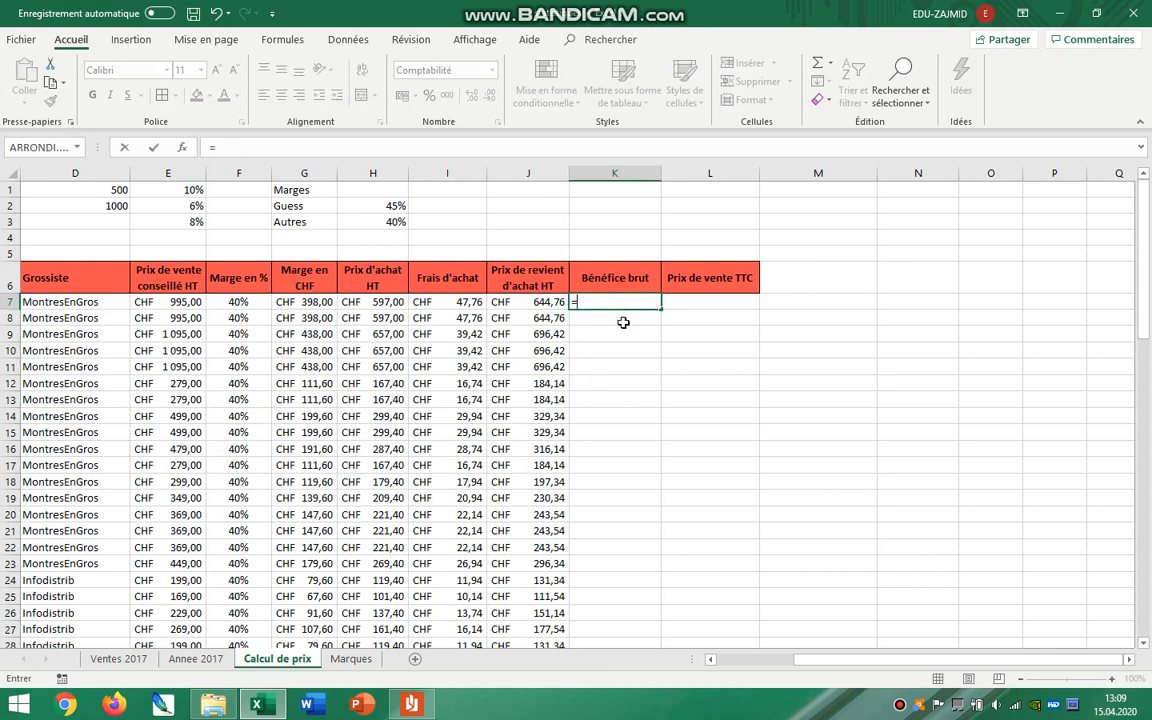
{"action": "left_click", "coordinate": [184, 304]}
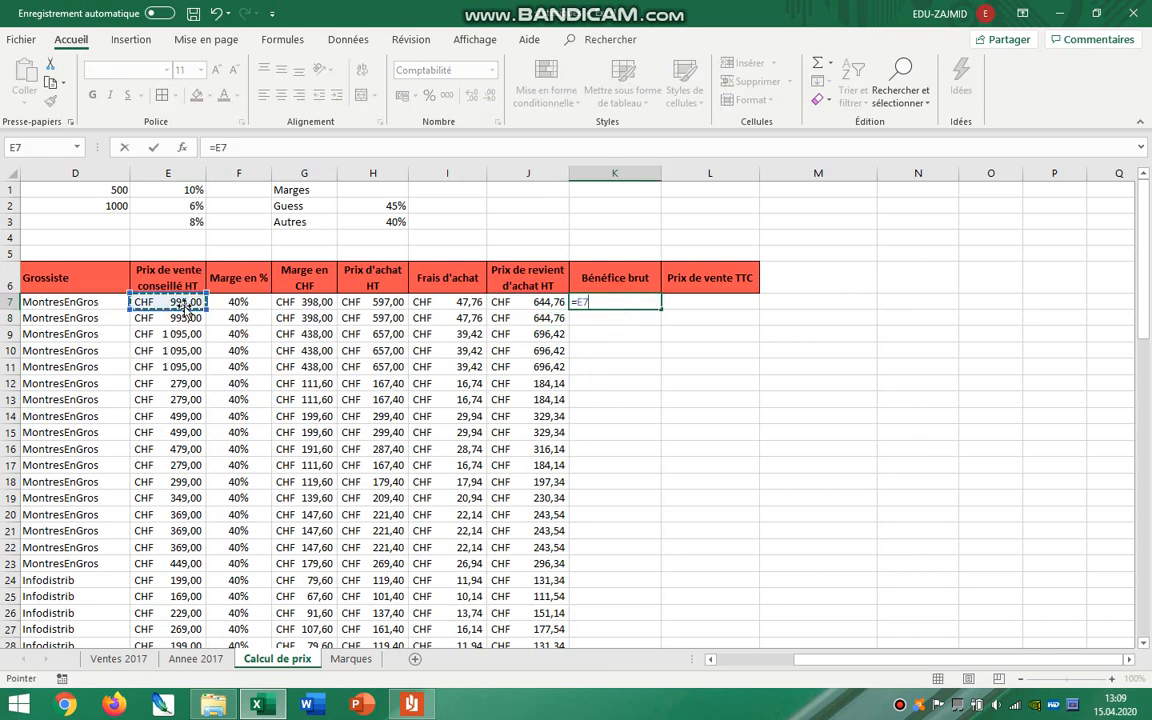
{"action": "type", "text": "-"}
{"action": "left_click", "coordinate": [540, 303]}
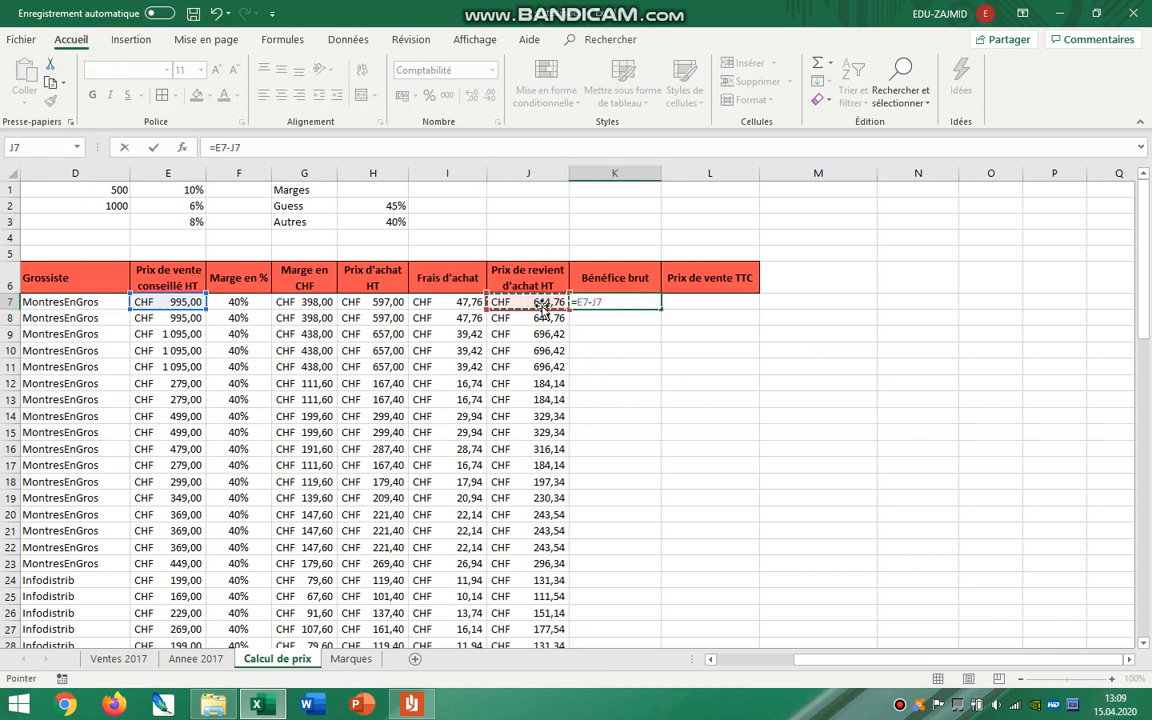
{"action": "key", "text": "Return"}
Step: Copy the Bénéfice brut formula from K7 down to K45
{"action": "left_click", "coordinate": [634, 303]}
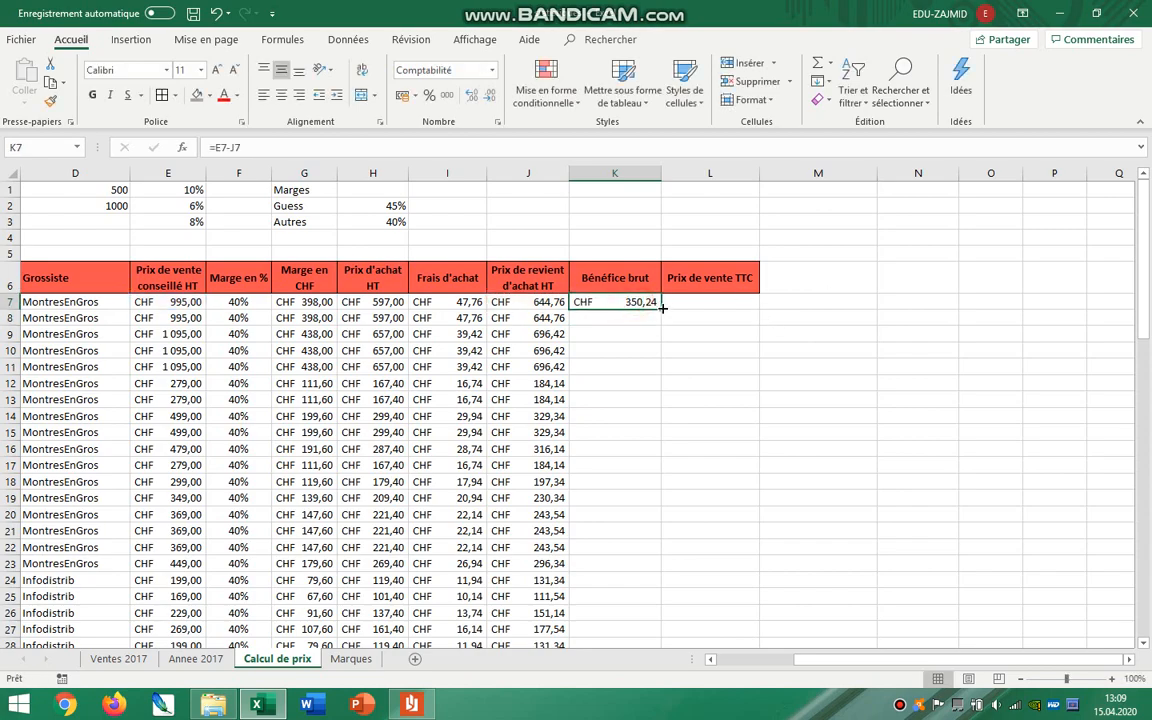
{"action": "left_click_drag", "start_coordinate": [662, 309], "coordinate": [660, 619]}
{"action": "scroll", "coordinate": [820, 595], "scroll_direction": "up", "scroll_amount": 6}
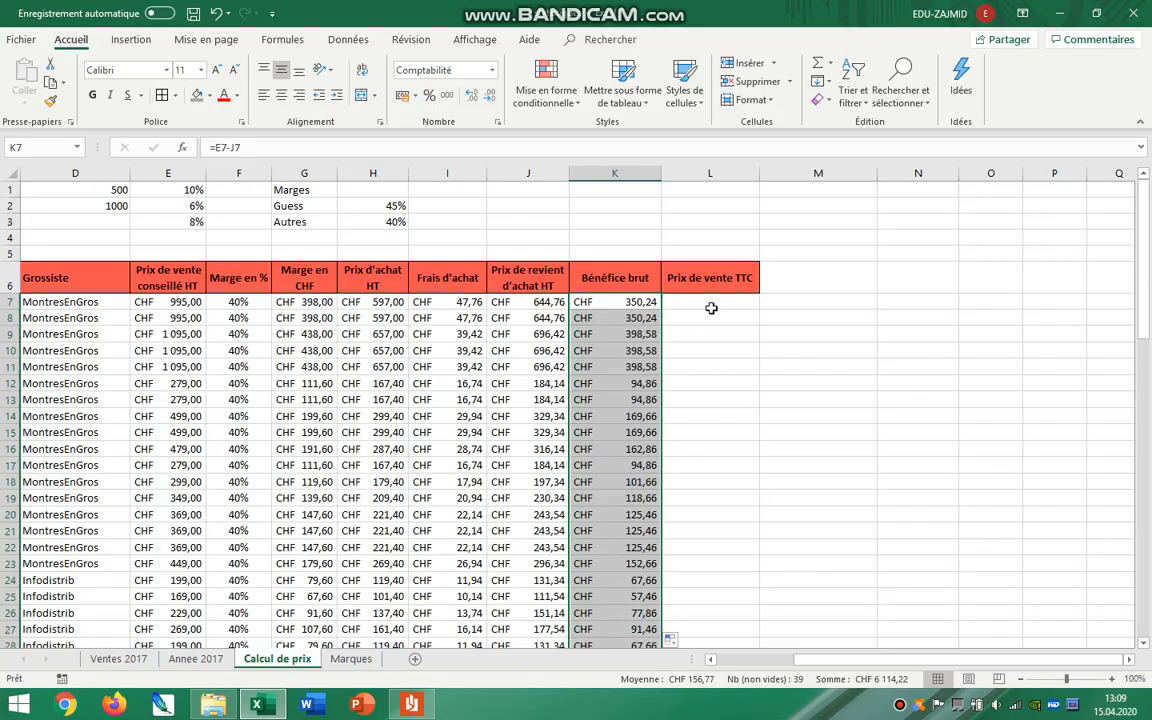
Step: Consult the Prix de vente TTC rule in the exercise PDF and add the constant TVA in K1 with 7,7% in L1 of the Excel sheet
{"action": "key", "text": "alt+Tab"}
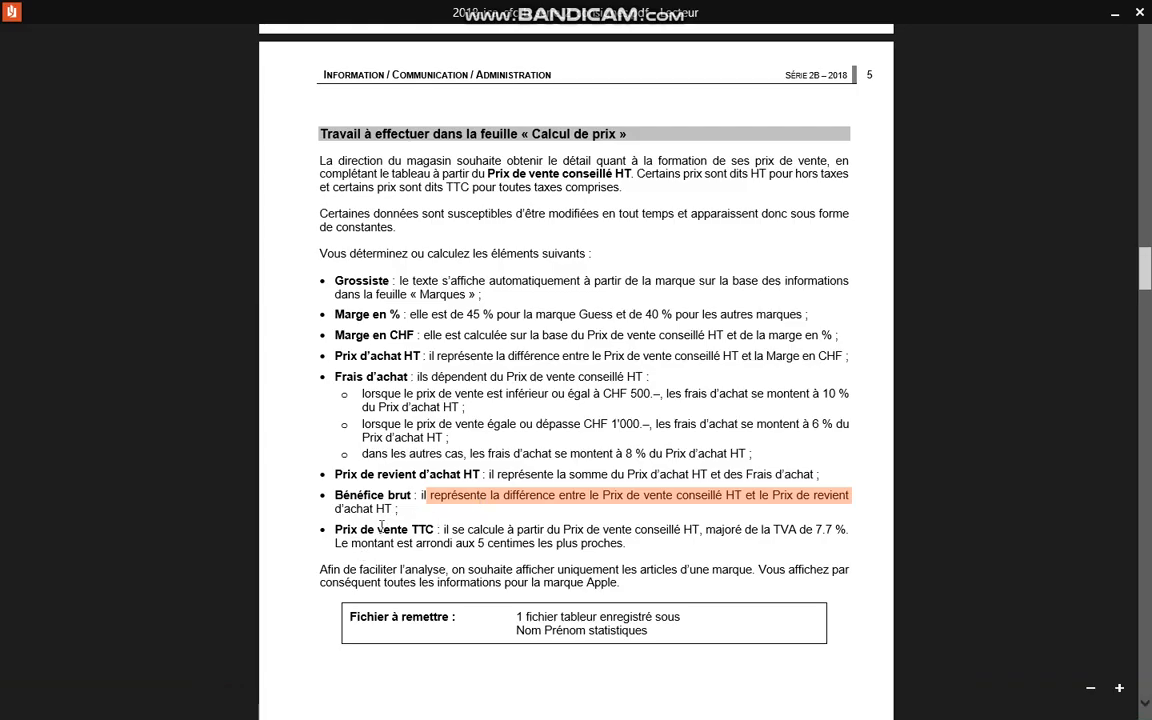
{"action": "left_click_drag", "start_coordinate": [378, 529], "coordinate": [856, 533]}
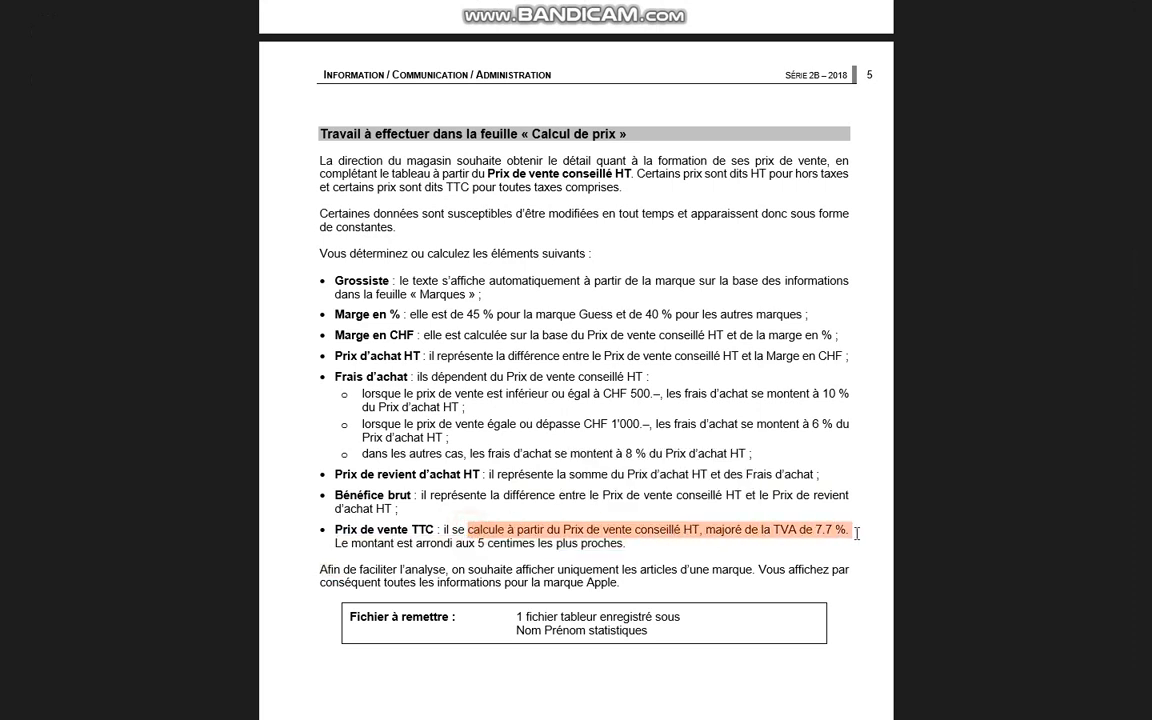
{"action": "key", "text": "alt+Tab"}
{"action": "type", "text": "T"}
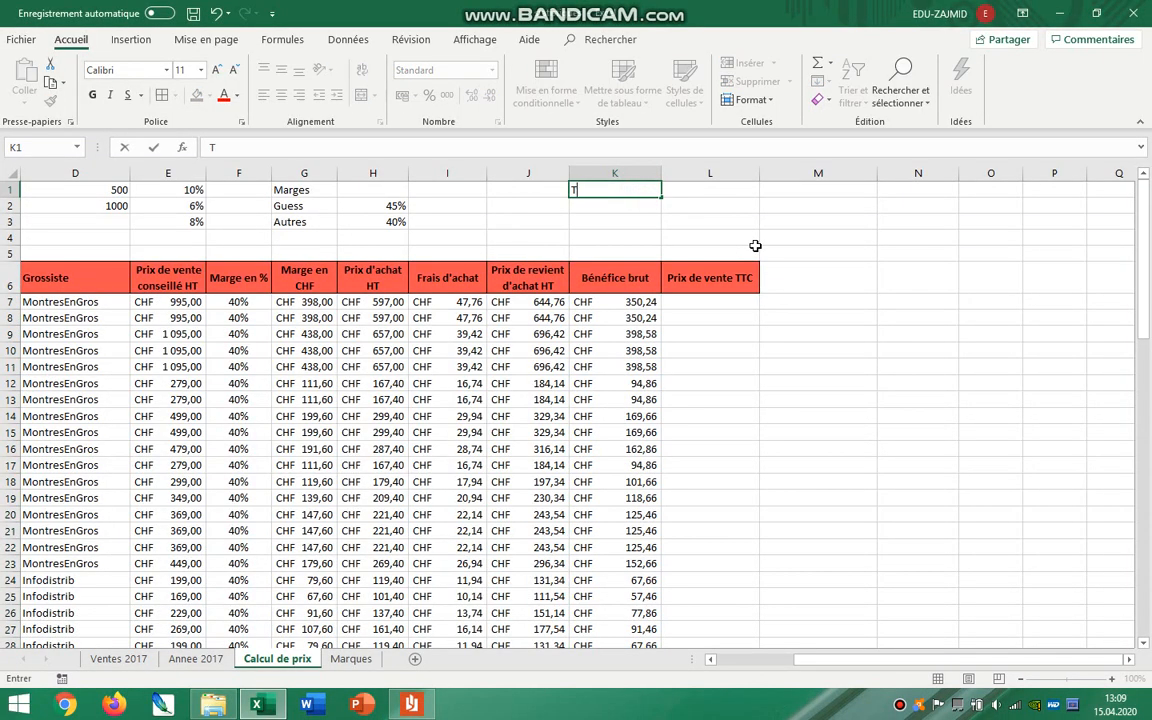
{"action": "left_click", "coordinate": [700, 194]}
{"action": "type", "text": "7,7"}
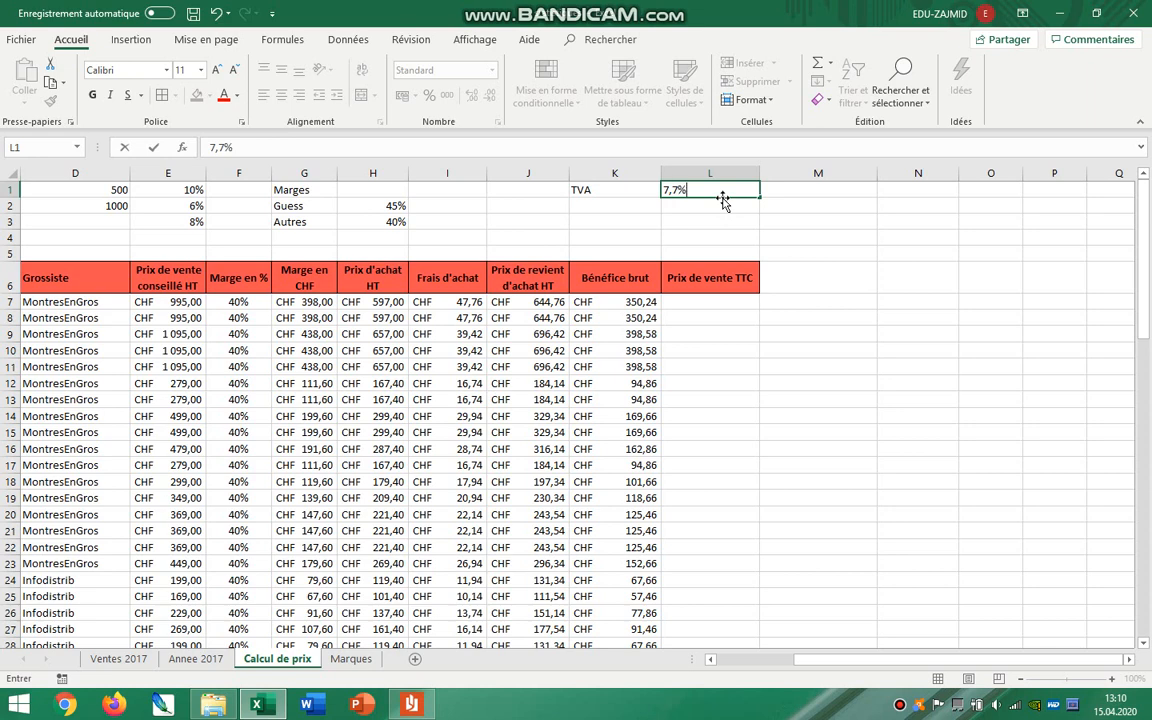
{"action": "key", "text": "Return"}
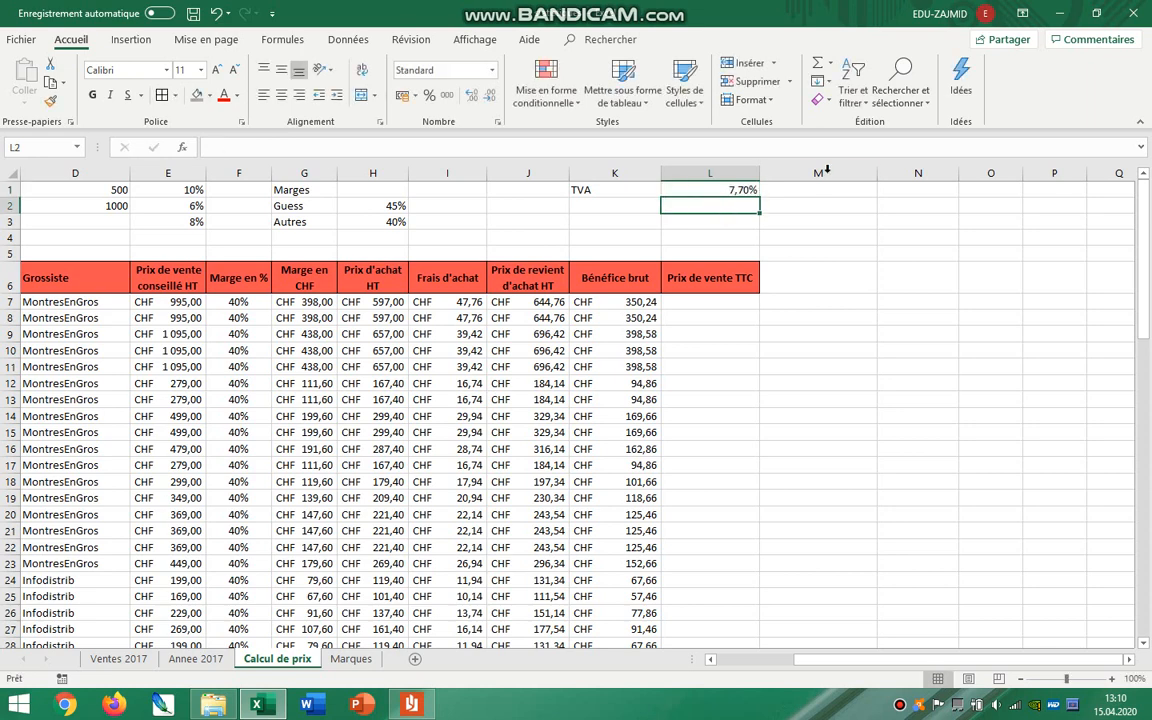
{"action": "left_click", "coordinate": [743, 190]}
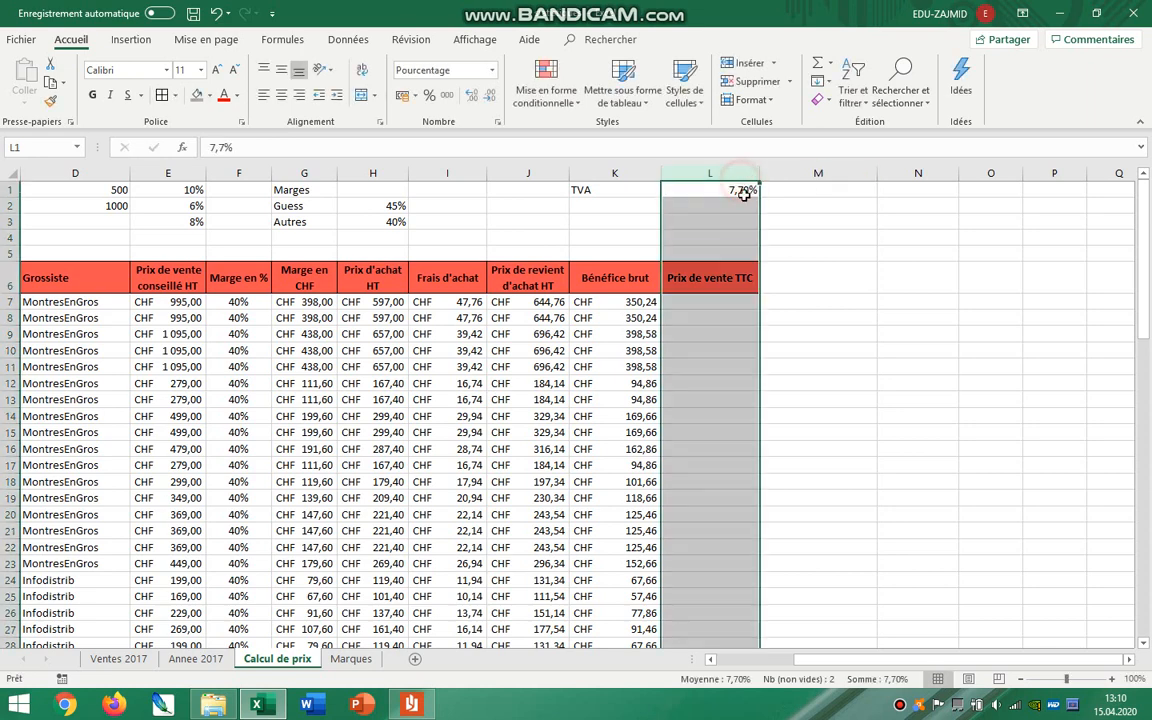
Step: Display the TVA percentage in L1 with one decimal place
{"action": "left_click", "coordinate": [471, 96]}
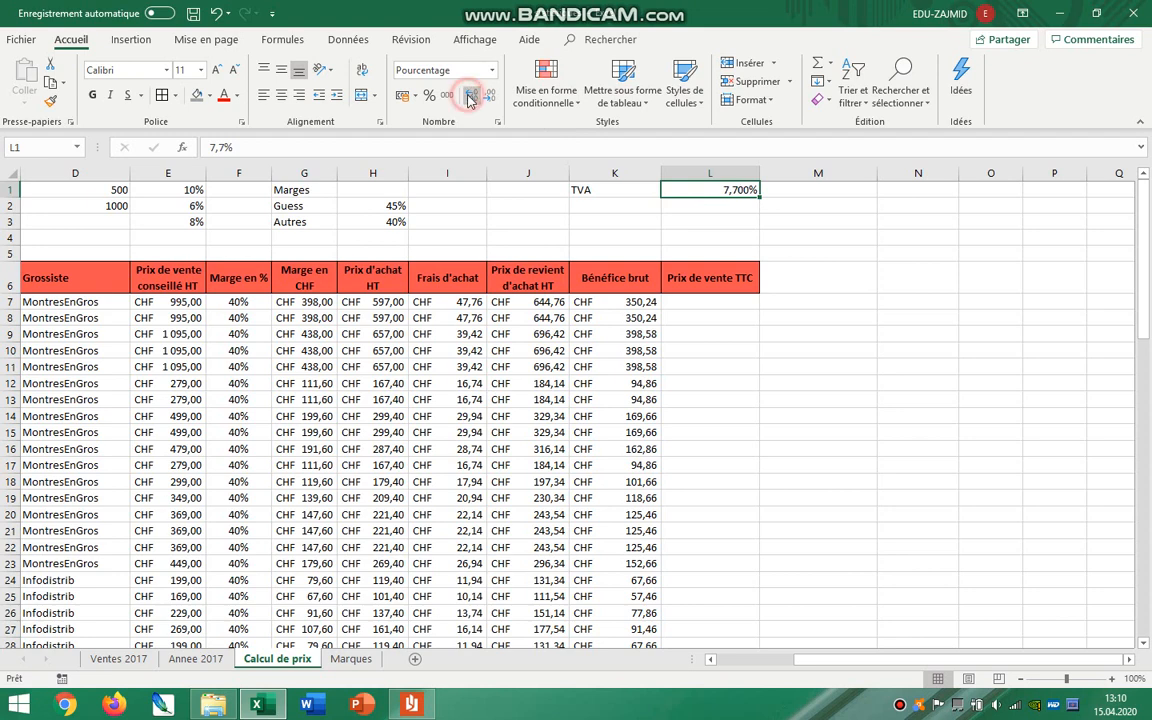
{"action": "left_click", "coordinate": [489, 95]}
{"action": "left_click", "coordinate": [490, 95]}
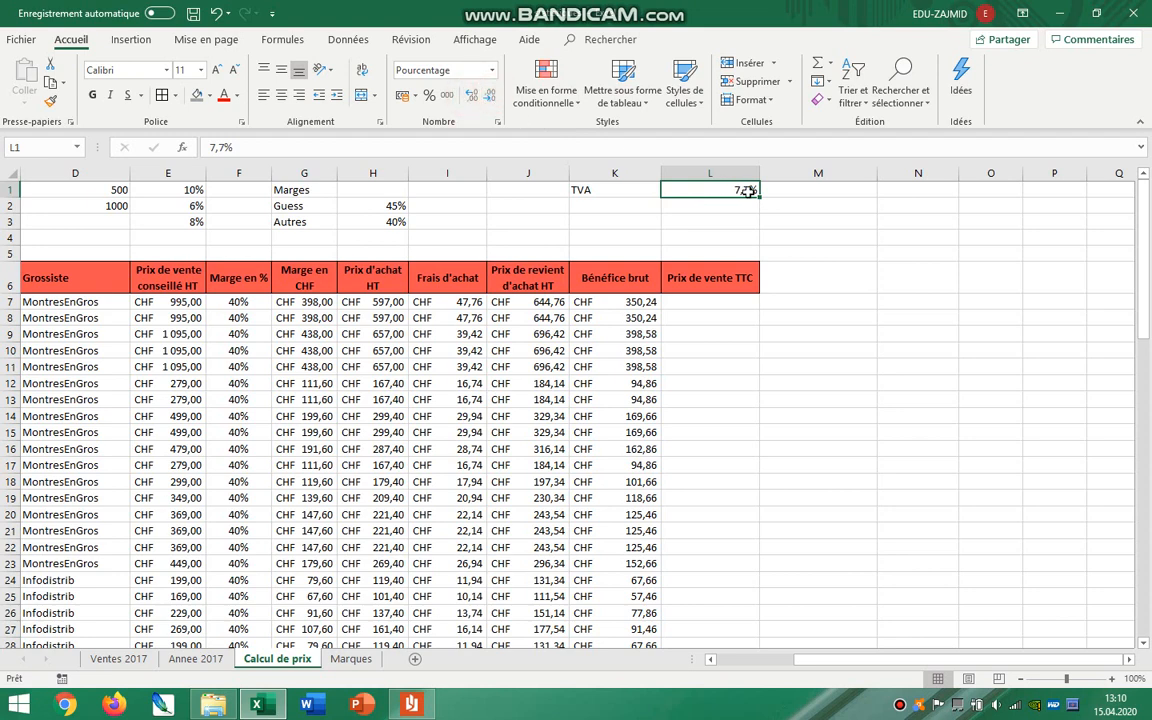
{"action": "left_click", "coordinate": [880, 237]}
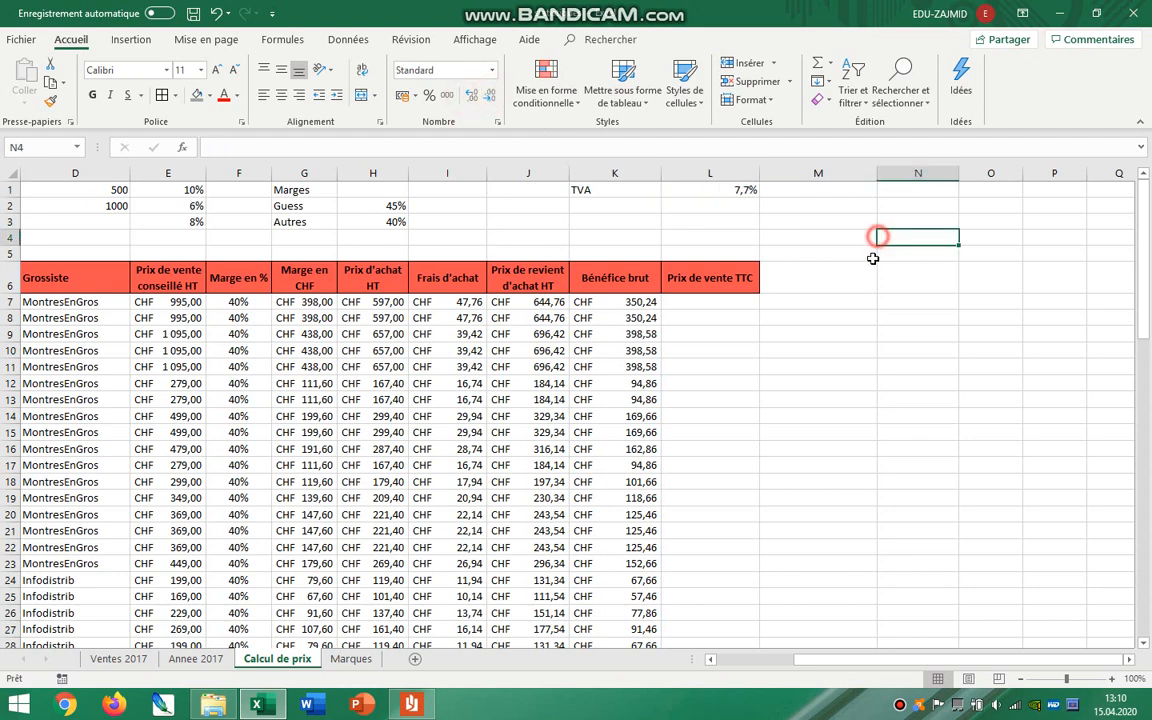
Step: Enter the formula =E7*$L$1 for Prix de vente TTC in L7, checking the calculation rule in the exercise PDF
{"action": "left_click", "coordinate": [698, 305]}
{"action": "type", "text": "="}
{"action": "key", "text": "alt+Tab"}
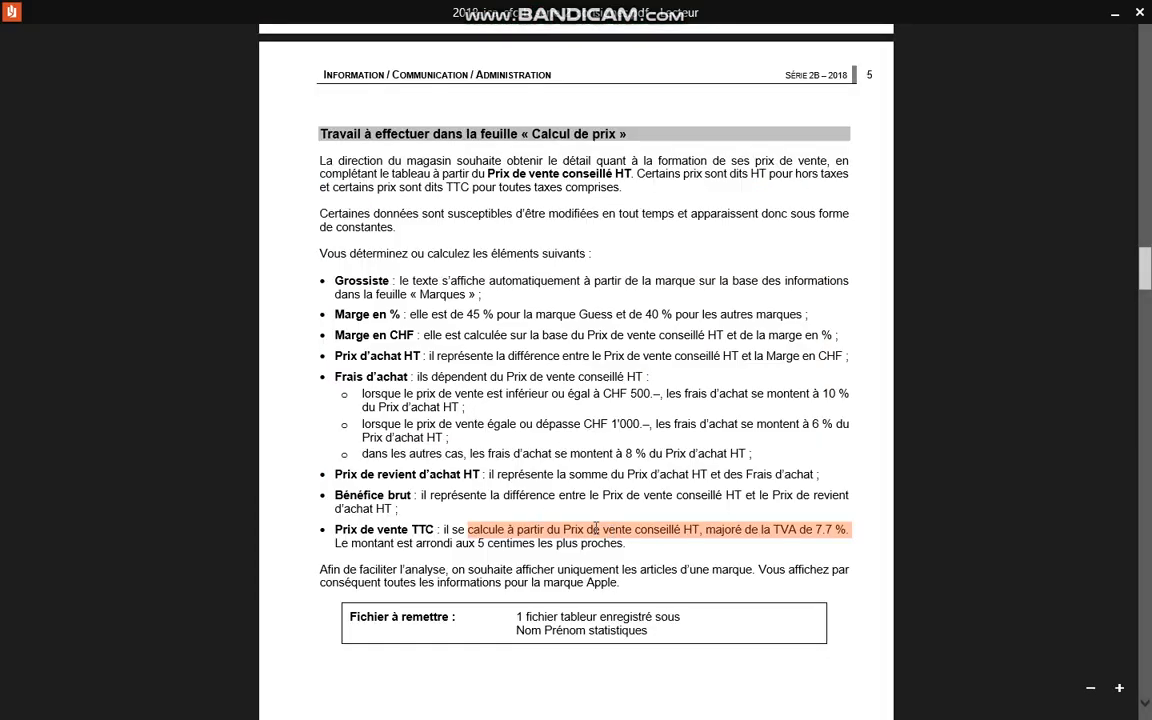
{"action": "key", "text": "alt+Tab"}
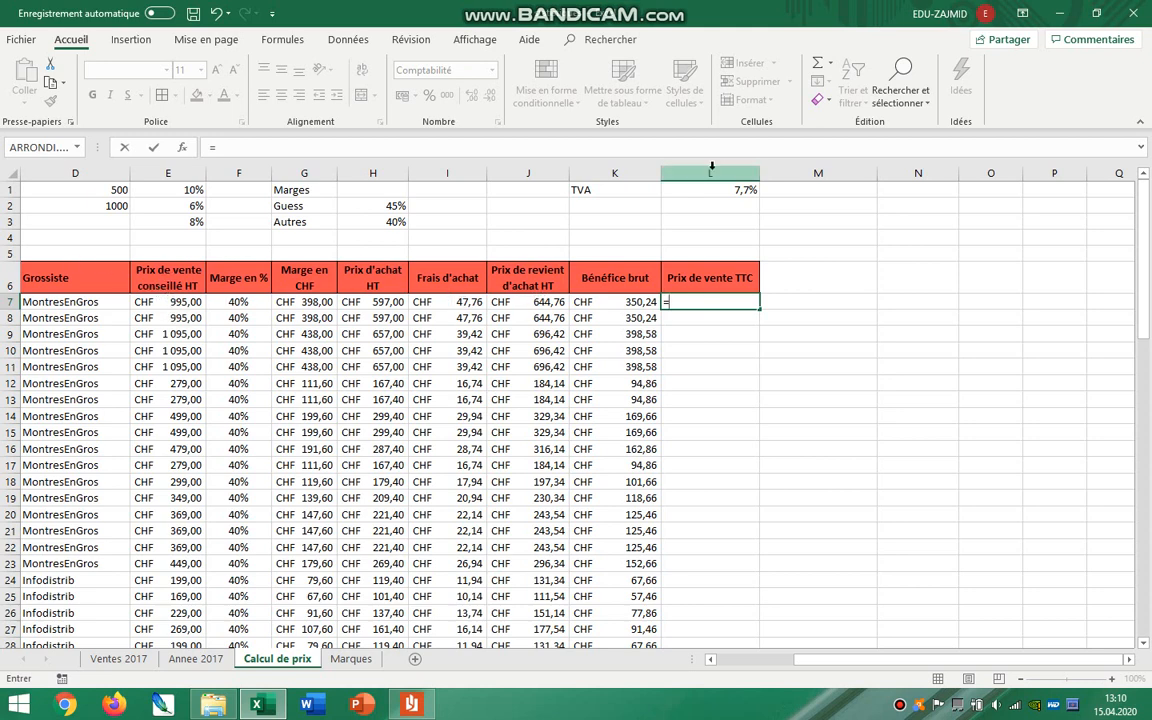
{"action": "key", "text": "alt+Tab"}
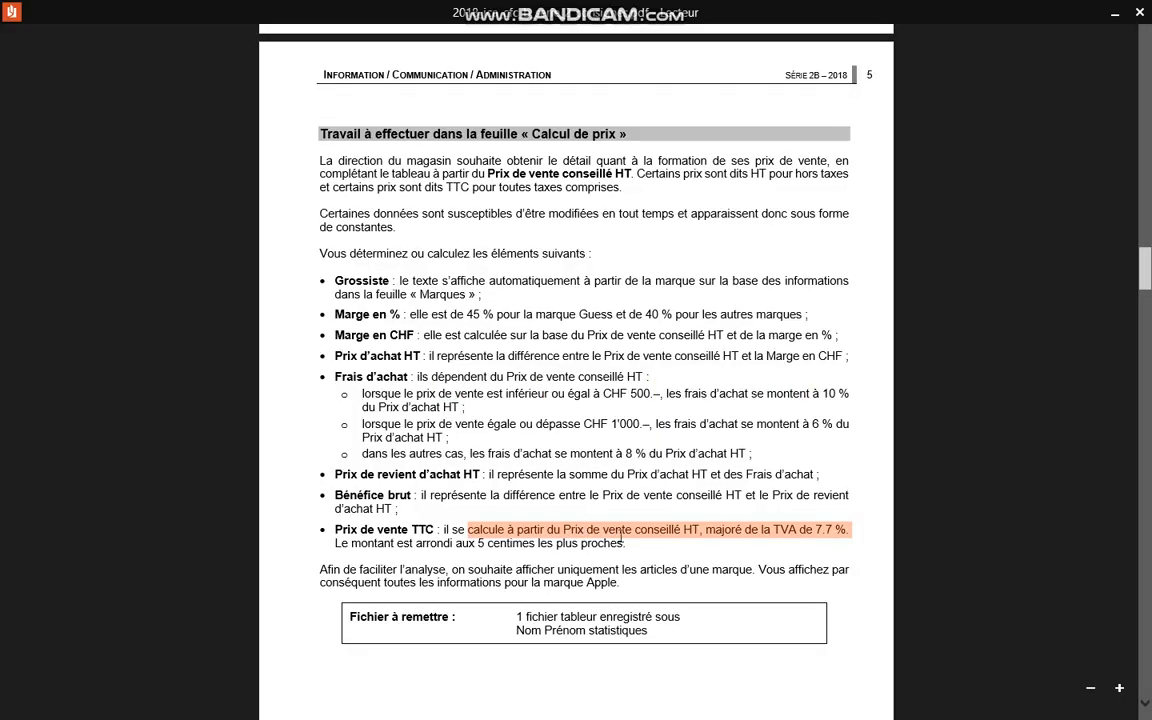
{"action": "key", "text": "alt+Tab"}
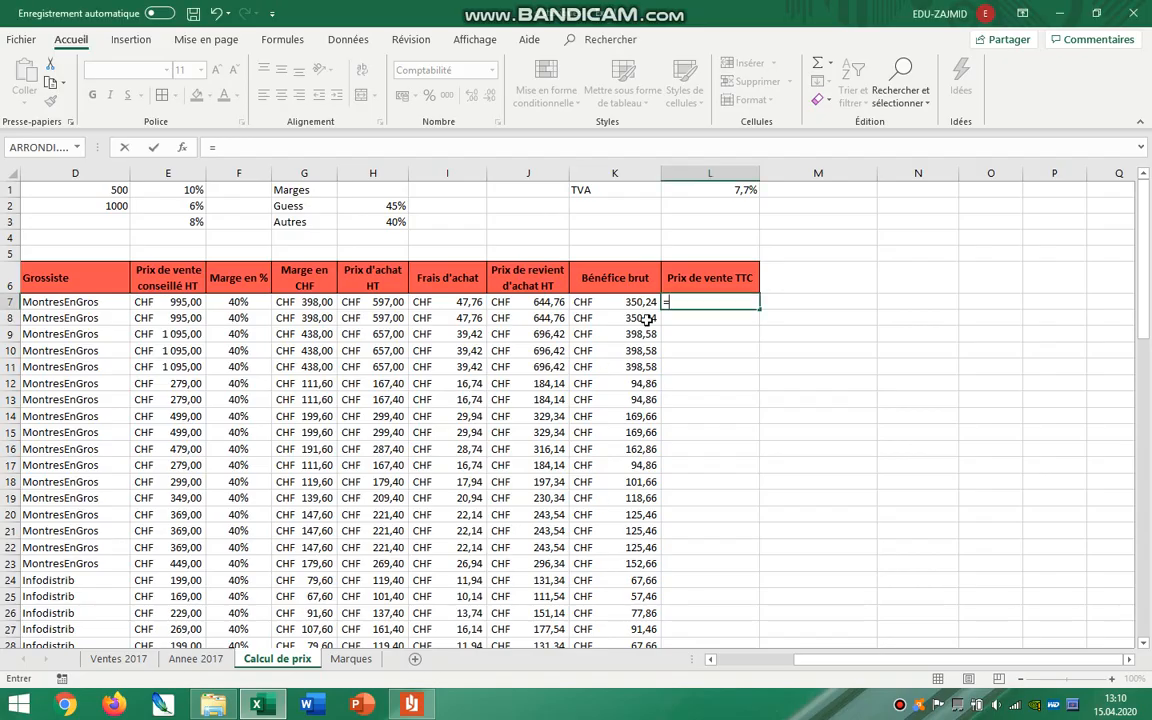
{"action": "left_click", "coordinate": [170, 304]}
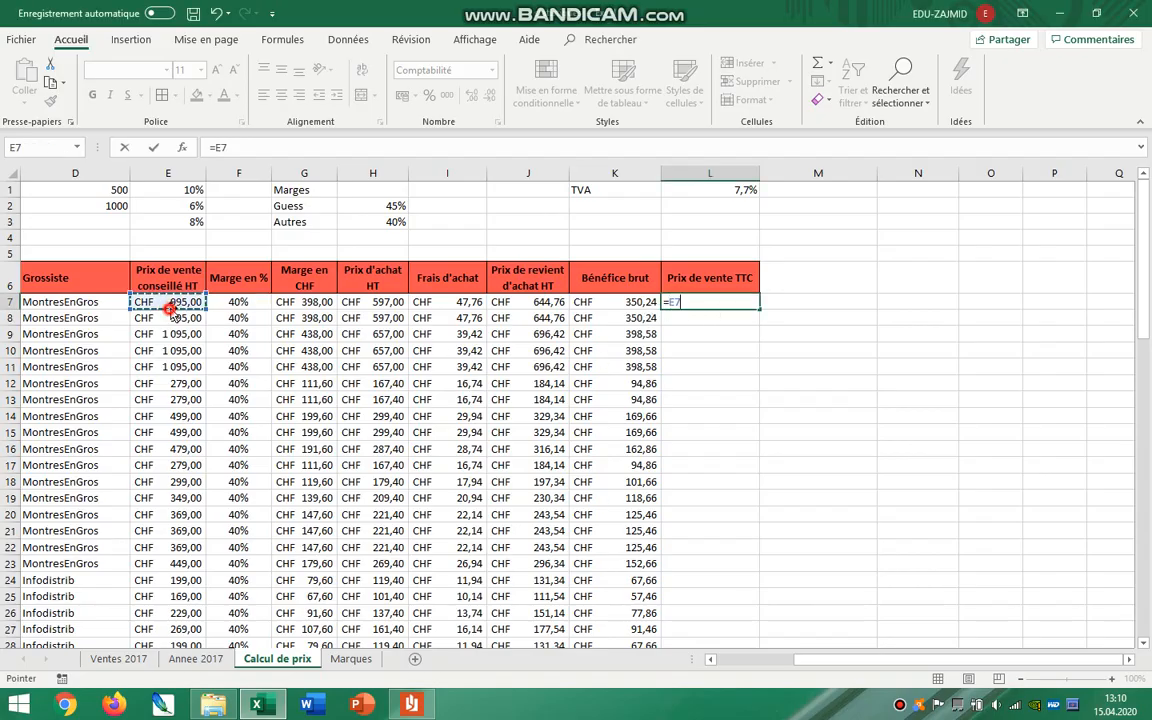
{"action": "type", "text": "*"}
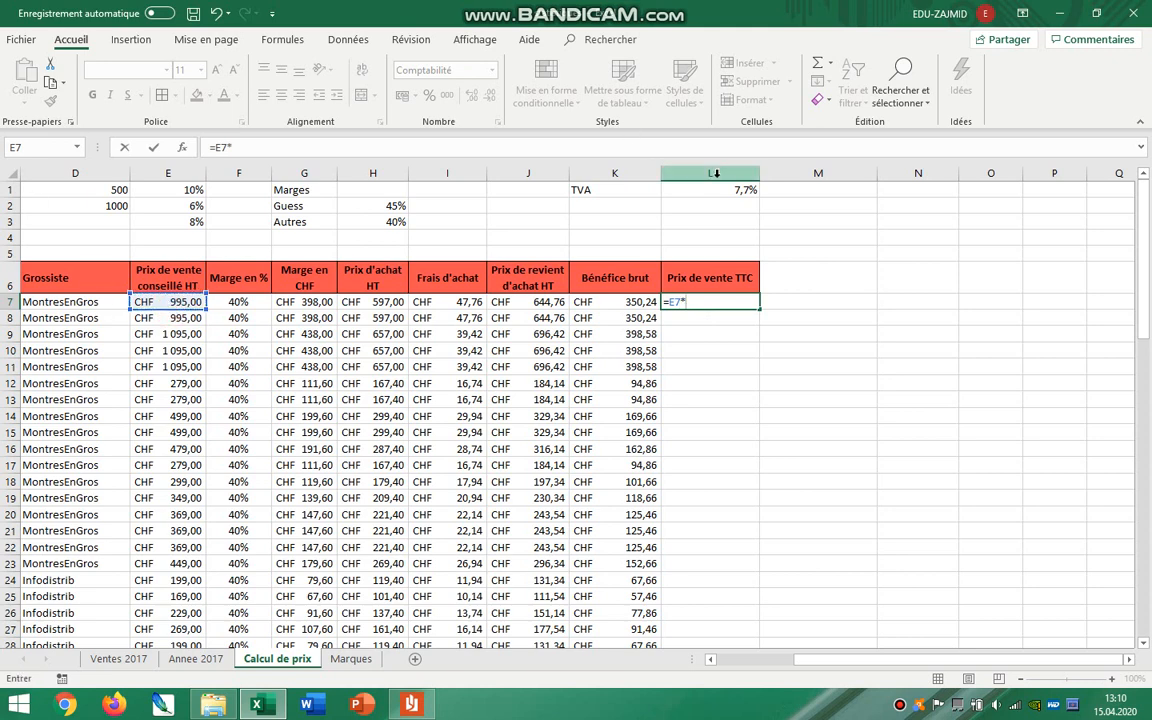
{"action": "left_click", "coordinate": [715, 190]}
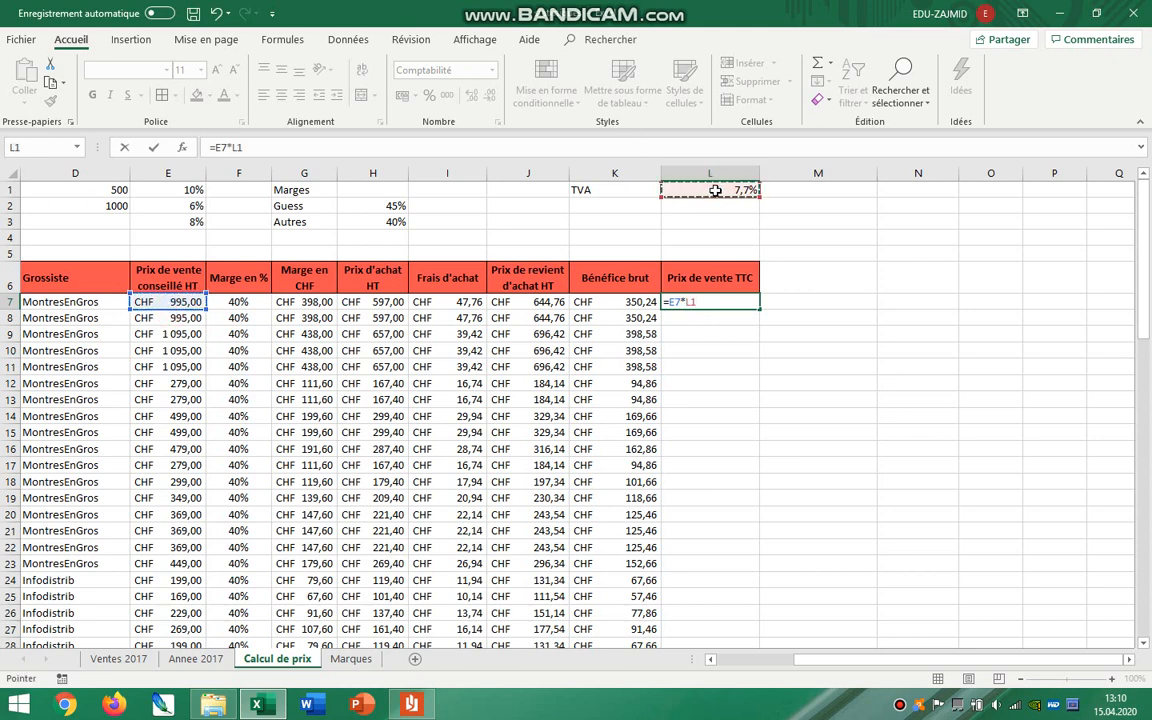
{"action": "key", "text": "F4"}
{"action": "key", "text": "Return"}
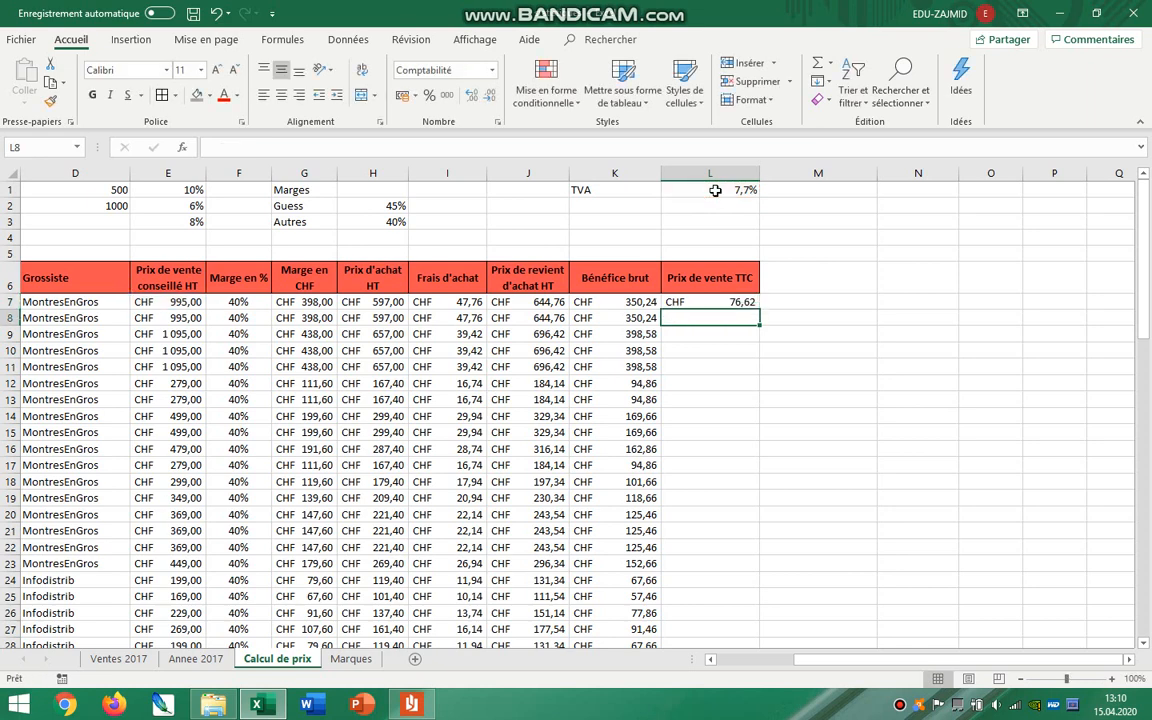
Step: Extend the Prix de vente TTC formula in L7 to =E7*$L$1+E7 so the price before tax is included
{"action": "double_click", "coordinate": [721, 303]}
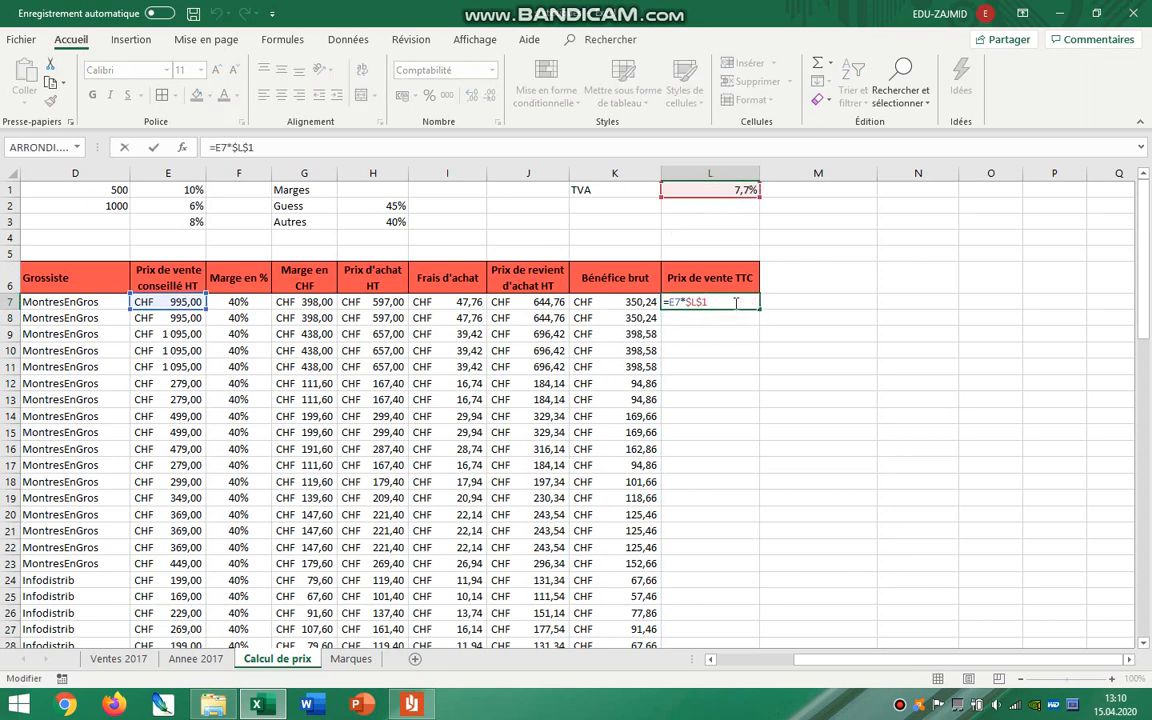
{"action": "type", "text": "+"}
{"action": "left_click", "coordinate": [162, 301]}
{"action": "key", "text": "Return"}
Step: Copy the unrounded Prix de vente TTC formula from L7 down to L45
{"action": "left_click", "coordinate": [745, 302]}
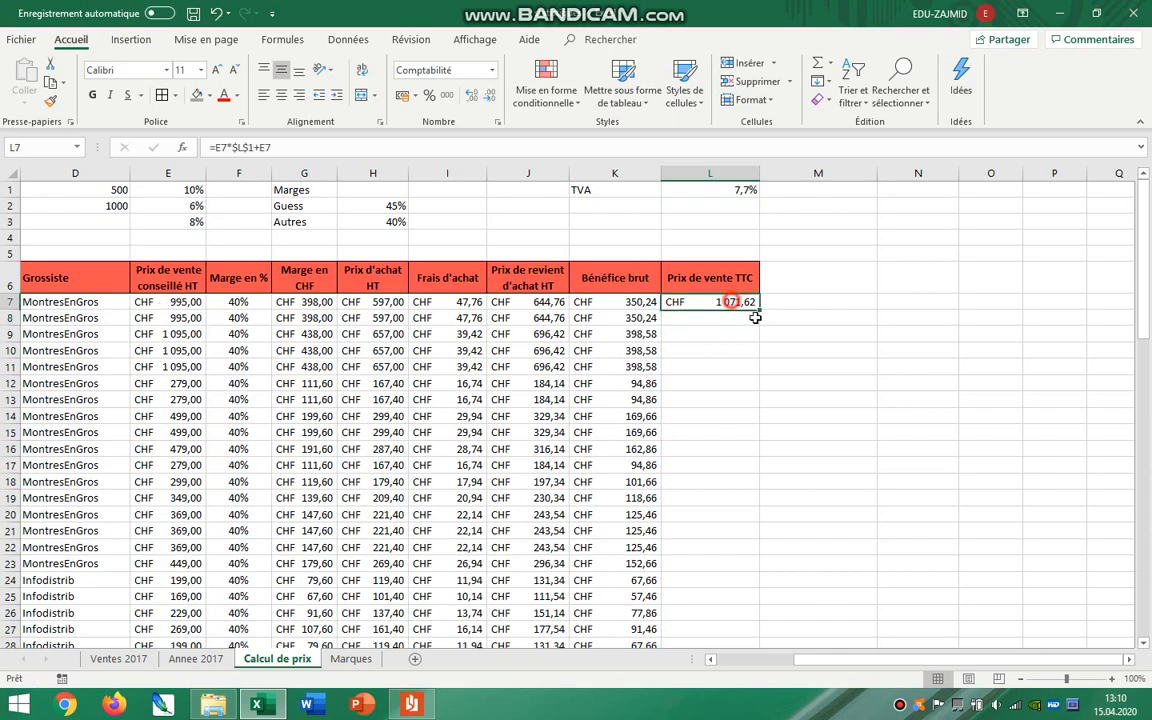
{"action": "left_click_drag", "start_coordinate": [759, 309], "coordinate": [748, 629]}
{"action": "scroll", "coordinate": [820, 486], "scroll_direction": "up", "scroll_amount": 6}
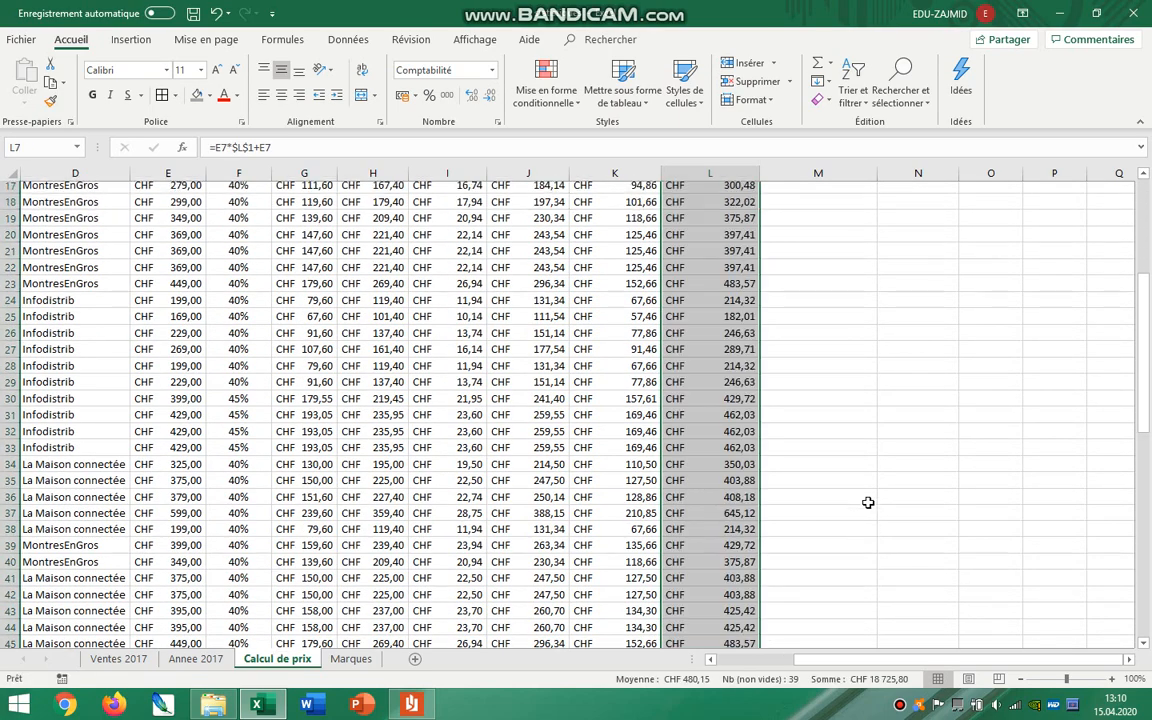
Step: Switch to the exercise PDF to read the rounding rule for Prix de vente TTC, and return to the Excel sheet
{"action": "left_click", "coordinate": [411, 705]}
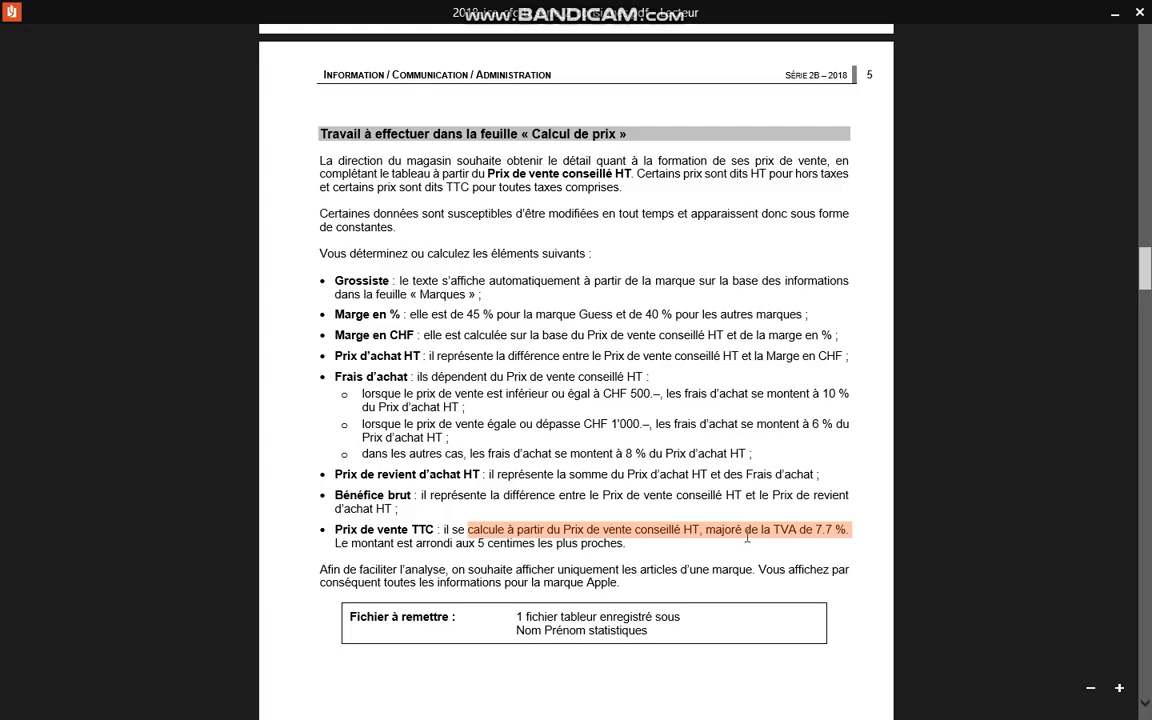
{"action": "left_click", "coordinate": [341, 545]}
{"action": "left_click_drag", "start_coordinate": [360, 546], "coordinate": [580, 545]}
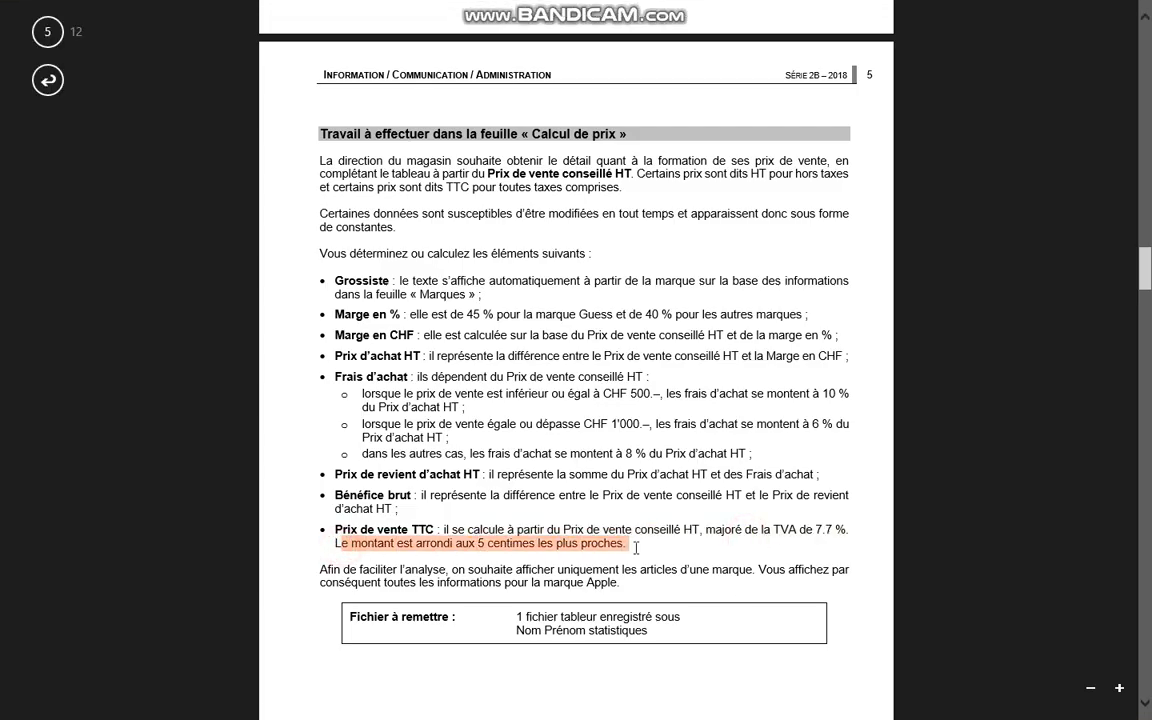
{"action": "key", "text": "alt+Tab"}
Step: Round the Prix de vente TTC in L7 to the nearest 5 centimes with the formula =ARRONDI((E7*$L$1+E7)*20;0)/20
{"action": "left_click", "coordinate": [797, 345]}
{"action": "left_click", "coordinate": [668, 301]}
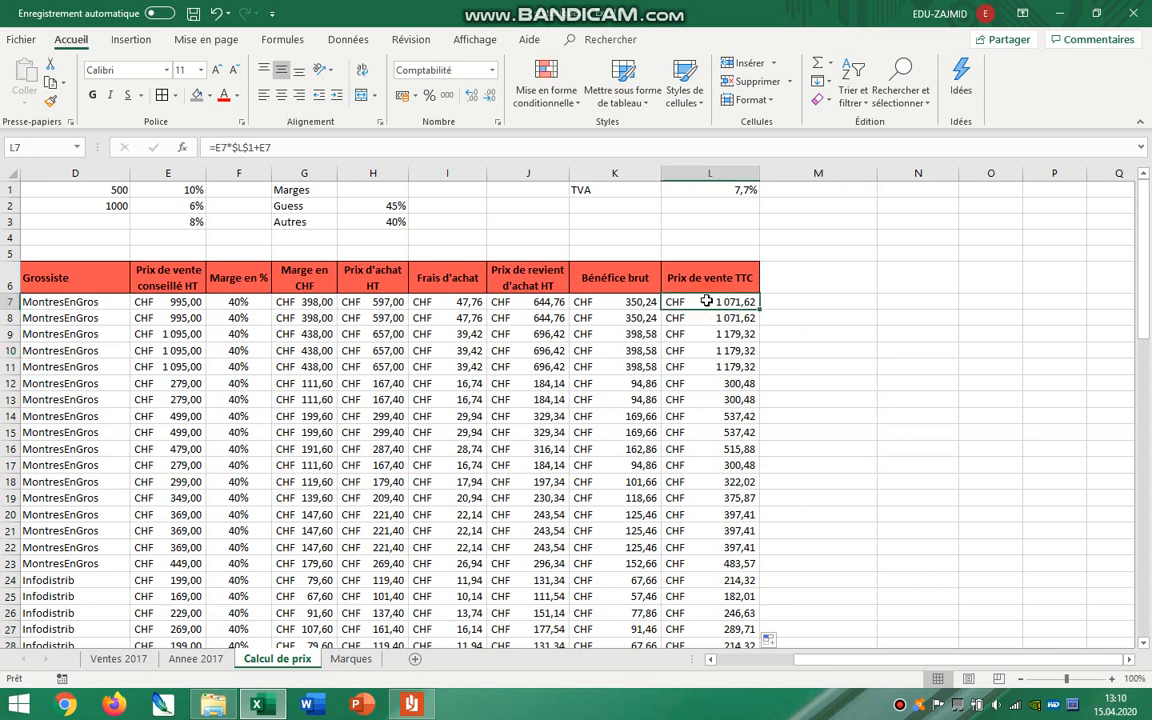
{"action": "double_click", "coordinate": [706, 301]}
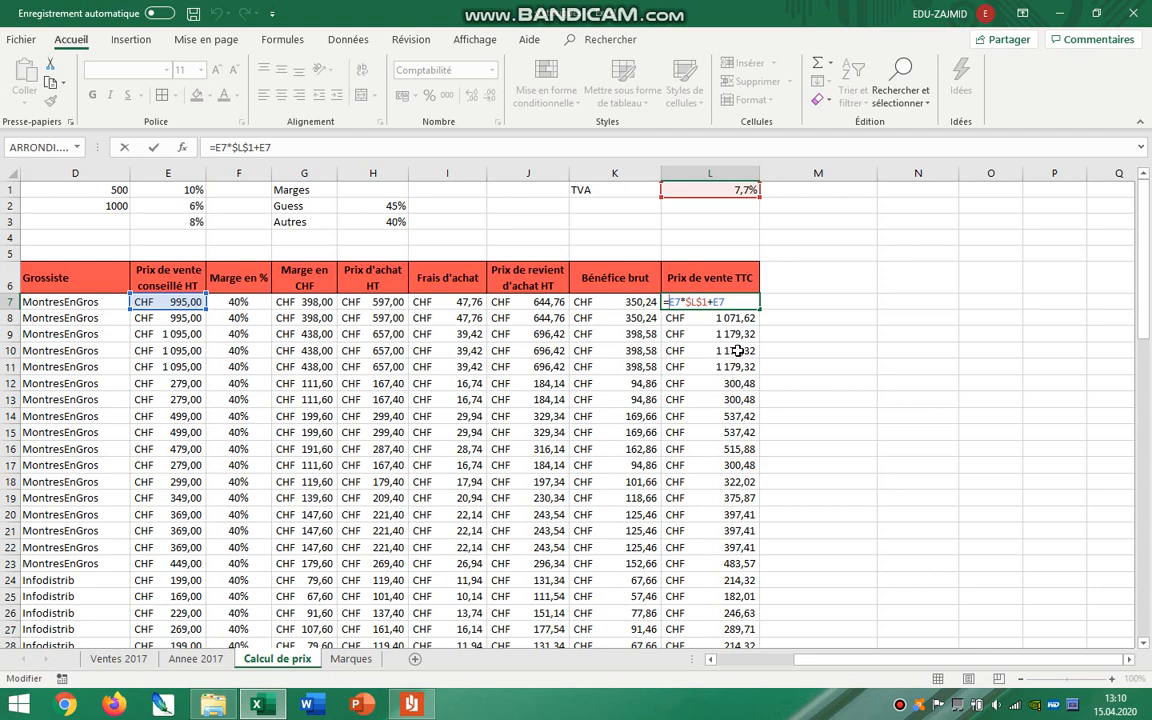
{"action": "type", "text": "a"}
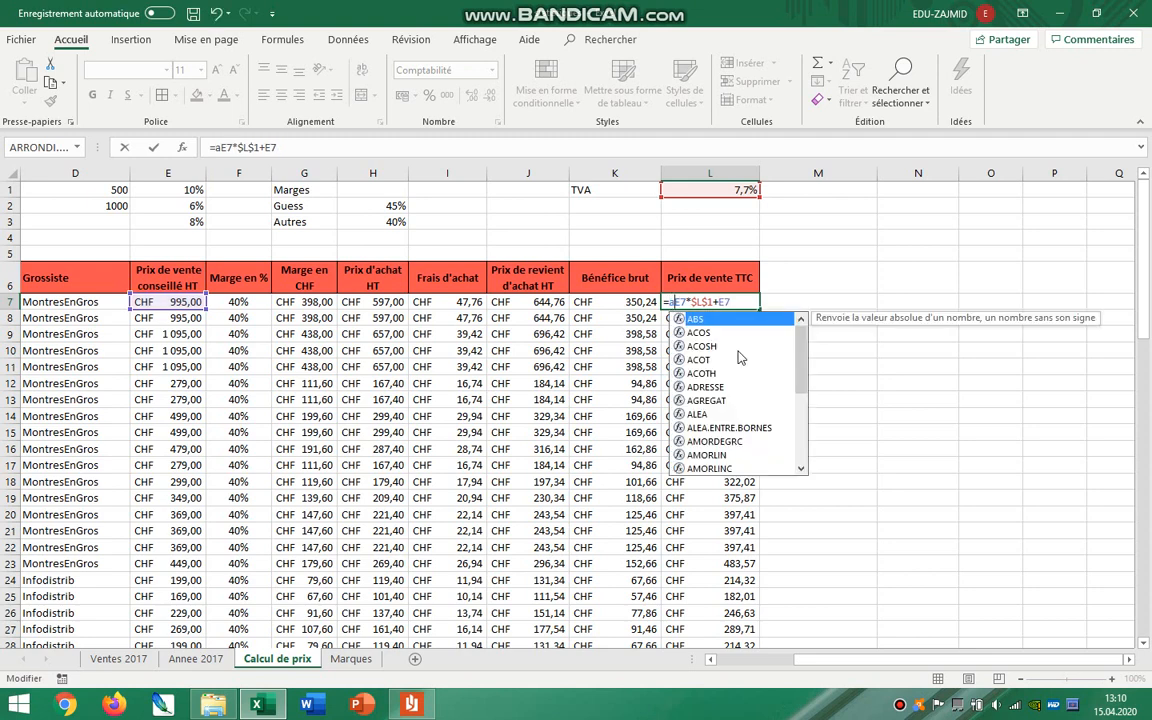
{"action": "type", "text": "rrondi"}
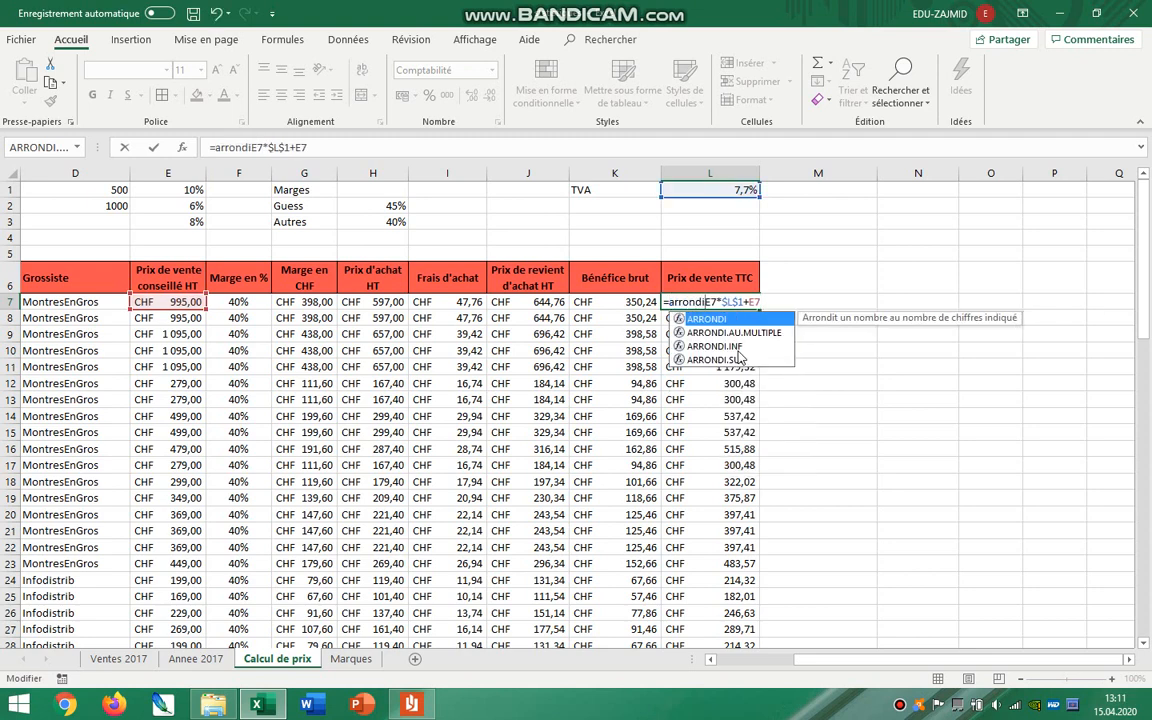
{"action": "type", "text": "("}
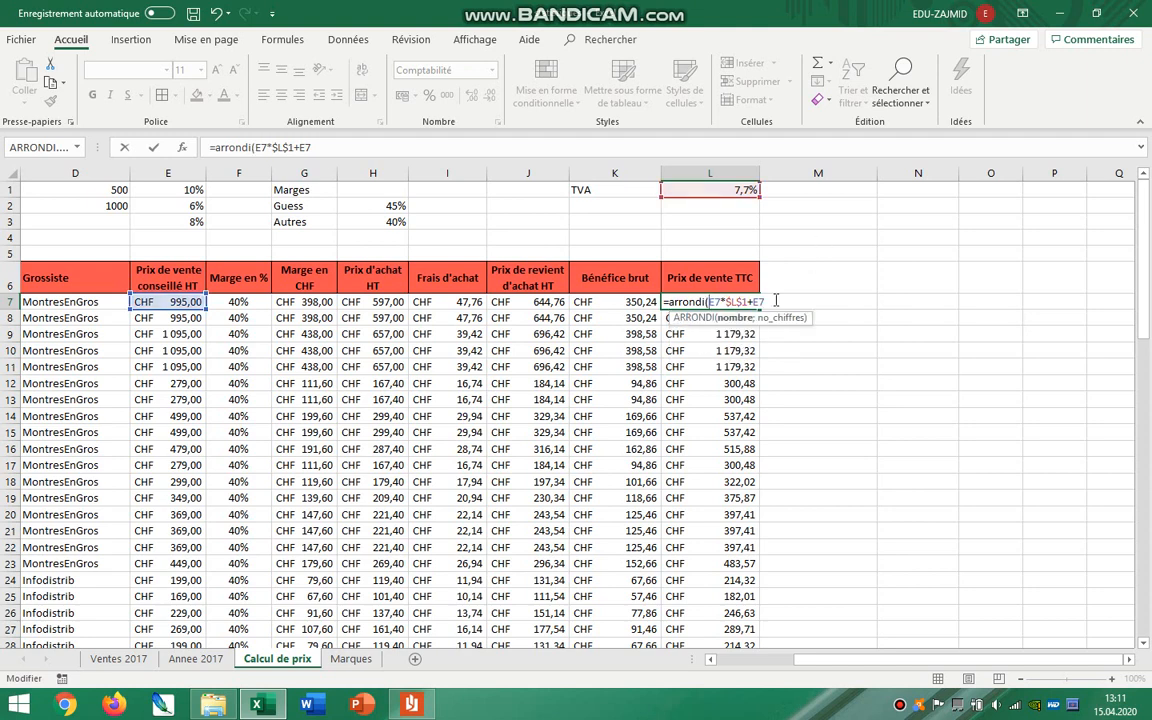
{"action": "type", "text": ")"}
{"action": "left_click", "coordinate": [708, 302]}
{"action": "type", "text": "("}
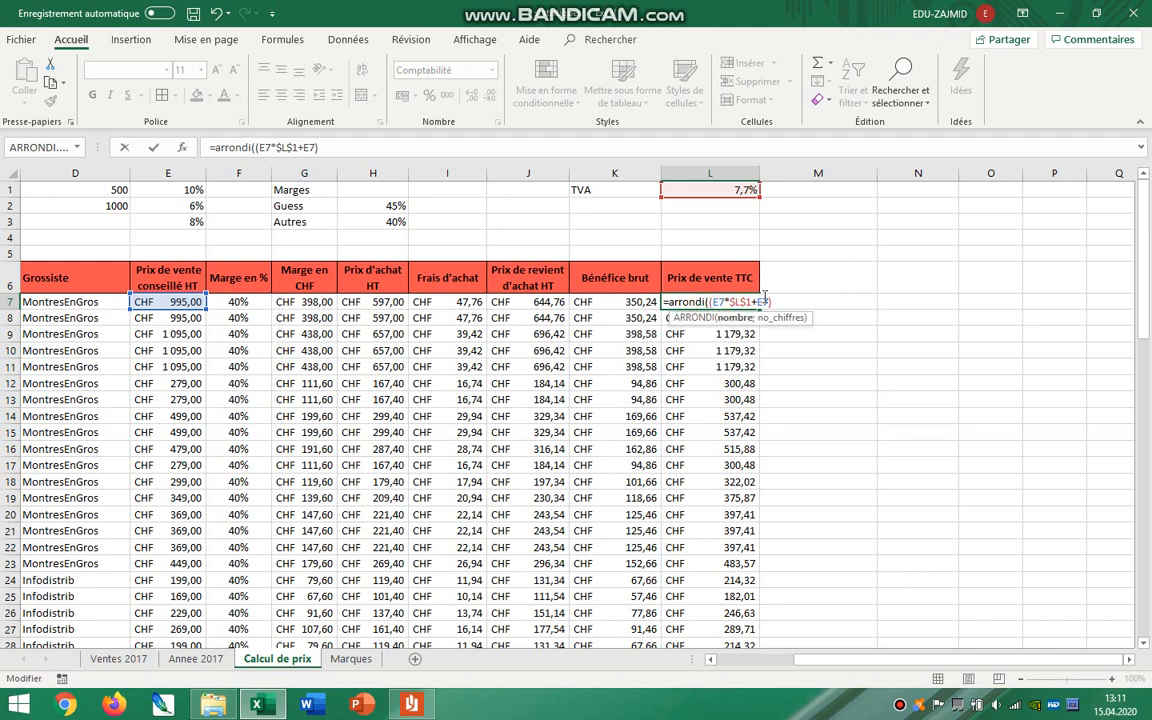
{"action": "left_click", "coordinate": [781, 302]}
{"action": "type", "text": "*20;0)"}
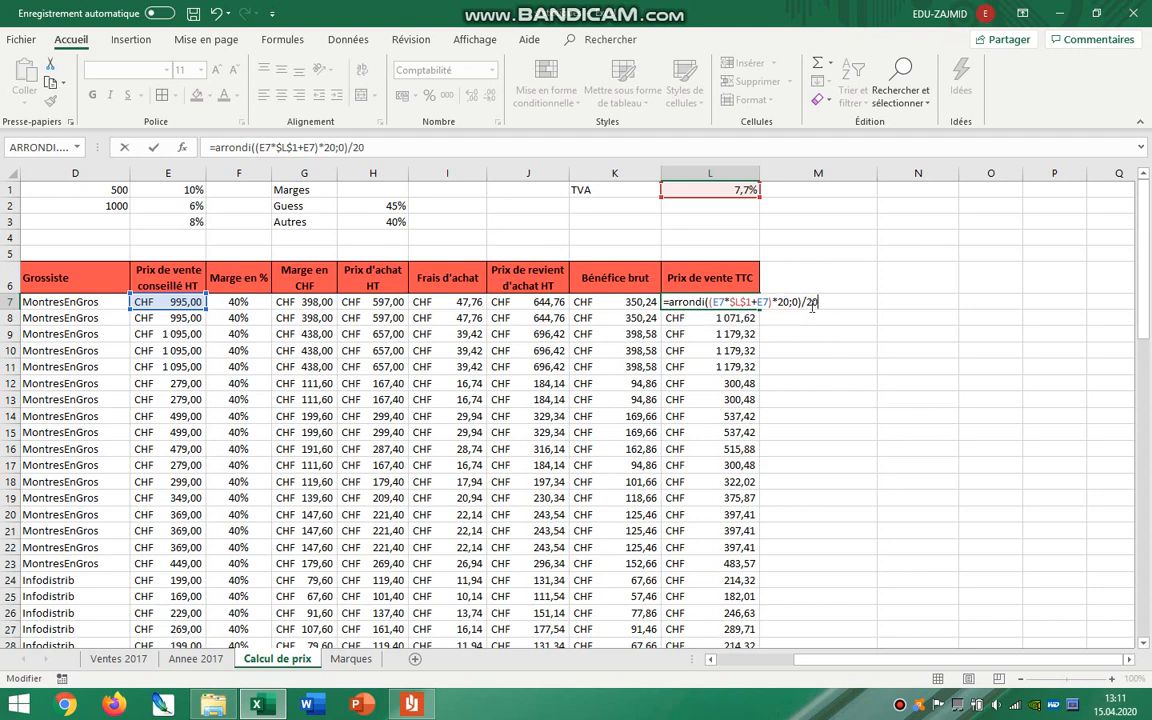
{"action": "type", "text": "/20"}
{"action": "key", "text": "Return"}
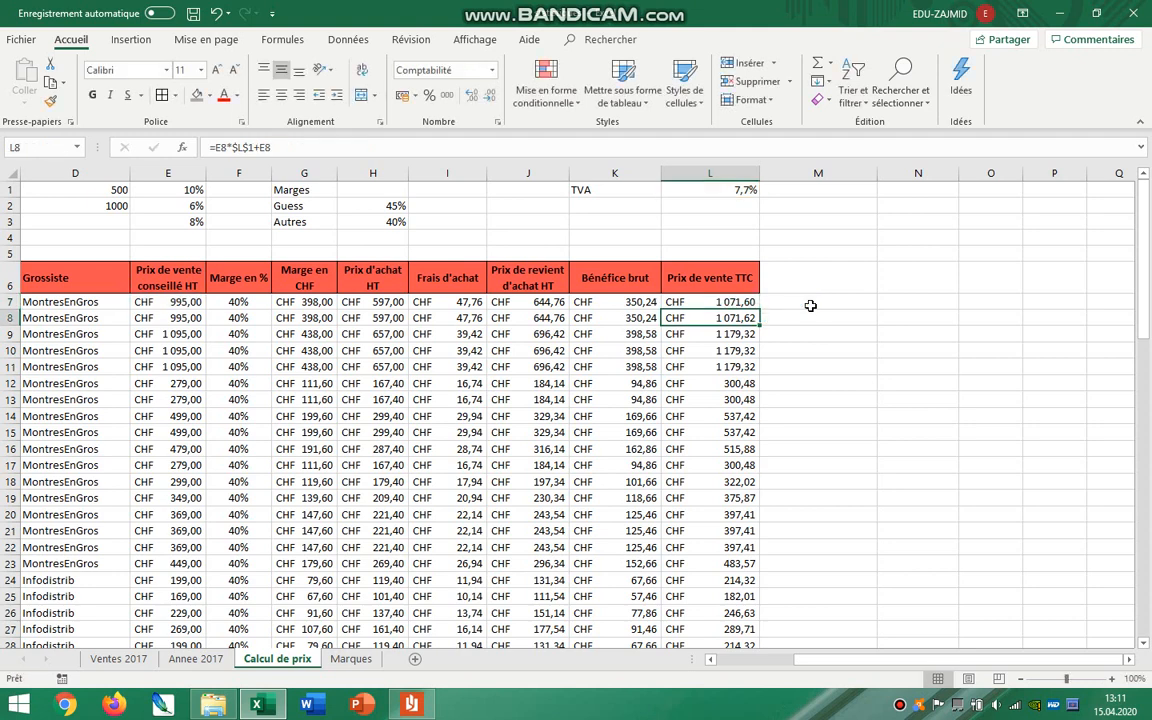
Step: Copy the rounded ARRONDI formula from L7 down to L45
{"action": "left_click", "coordinate": [745, 305]}
{"action": "mouse_move", "coordinate": [760, 310]}
{"action": "left_mouse_down"}
{"action": "mouse_move", "coordinate": [779, 650]}
{"action": "mouse_move", "coordinate": [778, 621]}
{"action": "left_mouse_up"}
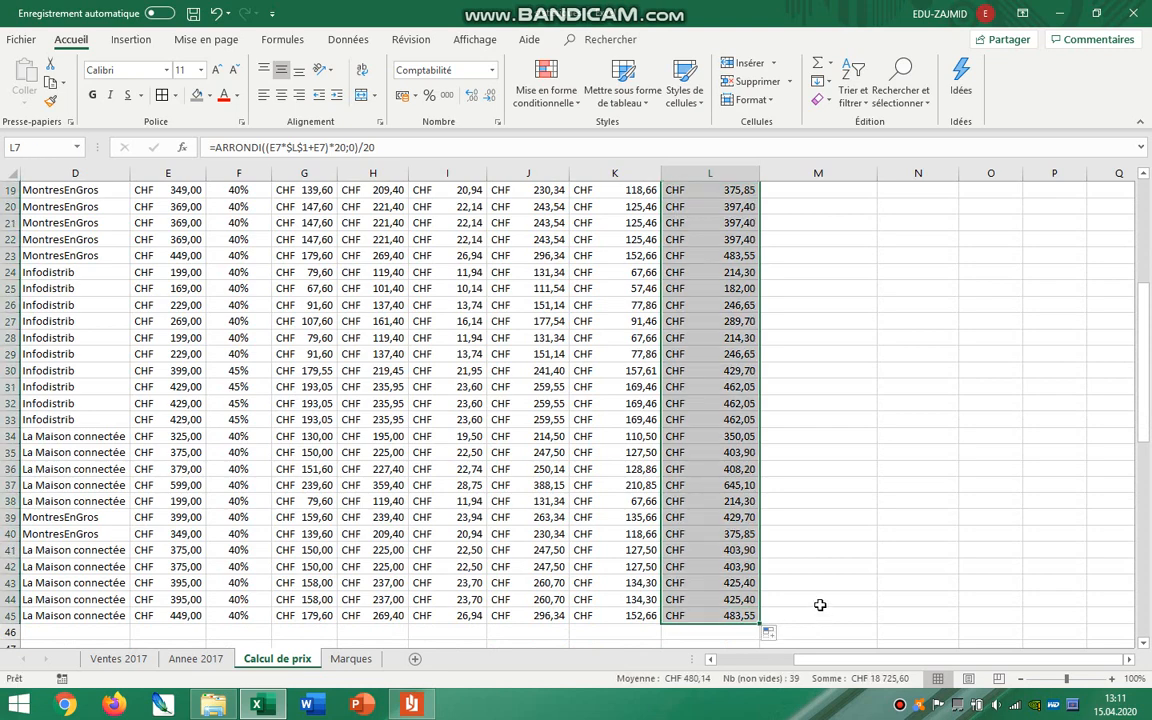
{"action": "left_click", "coordinate": [745, 620]}
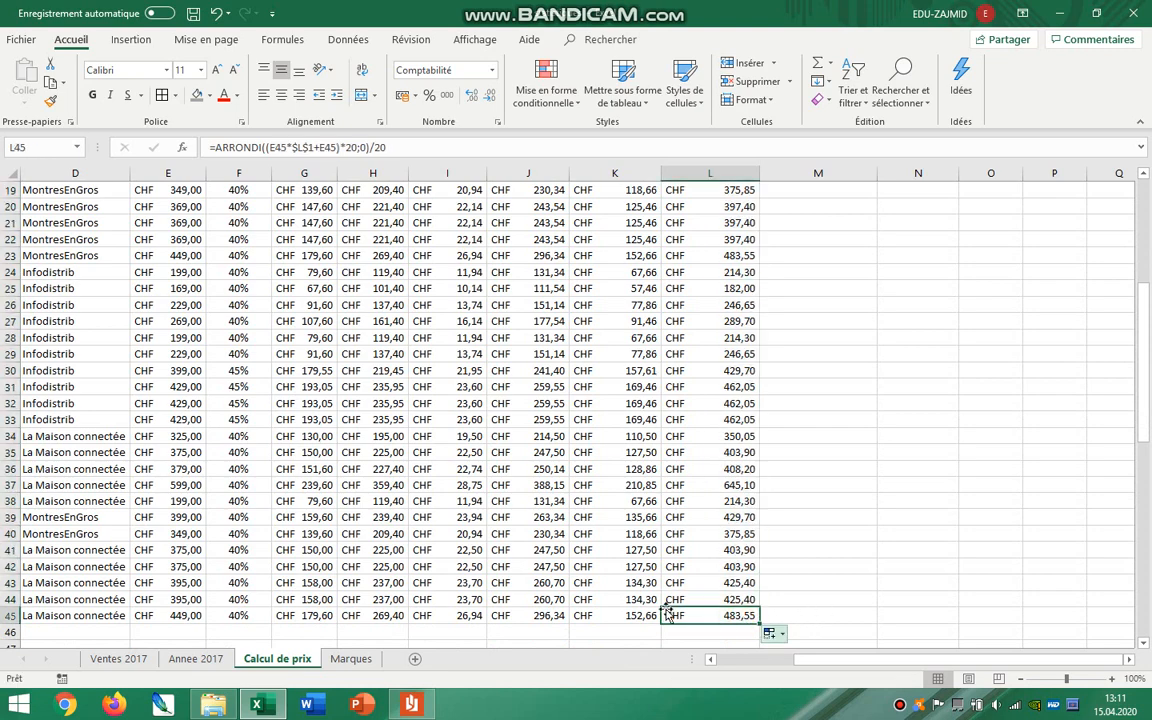
Step: Switch to the exercise PDF to read which brand's articles must be displayed, and return to the Excel sheet
{"action": "left_click", "coordinate": [411, 704]}
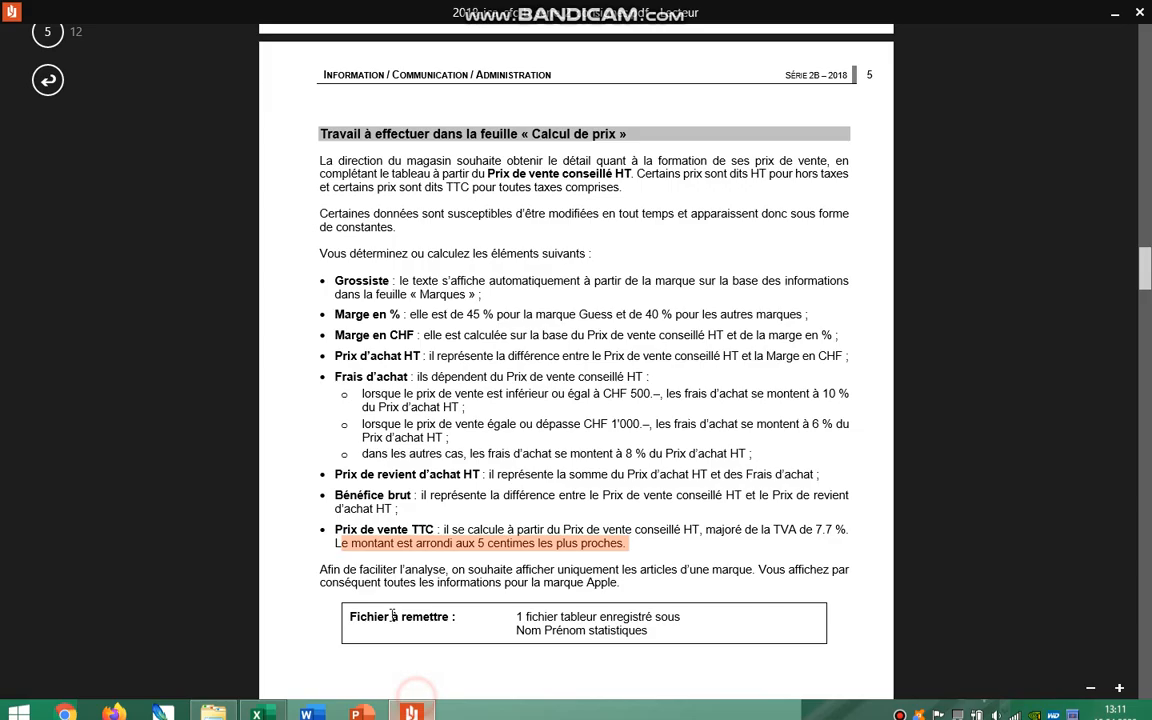
{"action": "left_click_drag", "start_coordinate": [550, 573], "coordinate": [816, 584]}
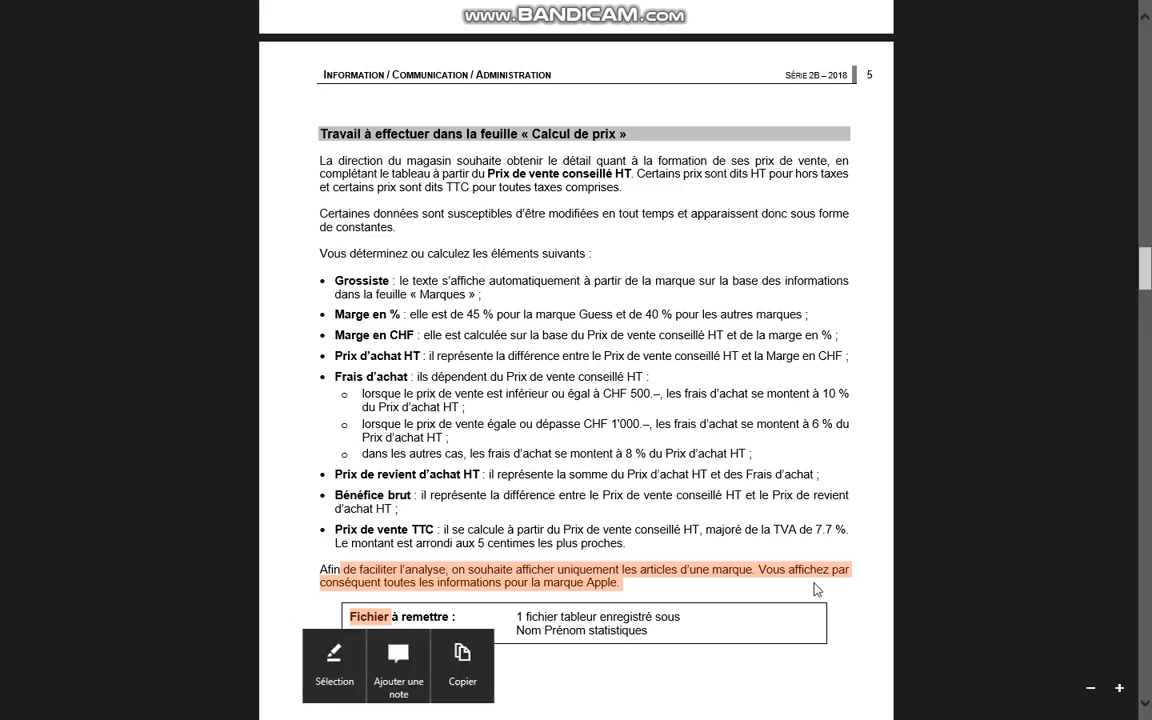
{"action": "key", "text": "alt+Tab"}
Step: Turn on filtering for the header row of the price calculation table
{"action": "left_click", "coordinate": [398, 432]}
{"action": "left_click_drag", "start_coordinate": [800, 659], "coordinate": [700, 662]}
{"action": "scroll", "coordinate": [432, 413], "scroll_direction": "up", "scroll_amount": 6}
{"action": "left_click", "coordinate": [355, 399]}
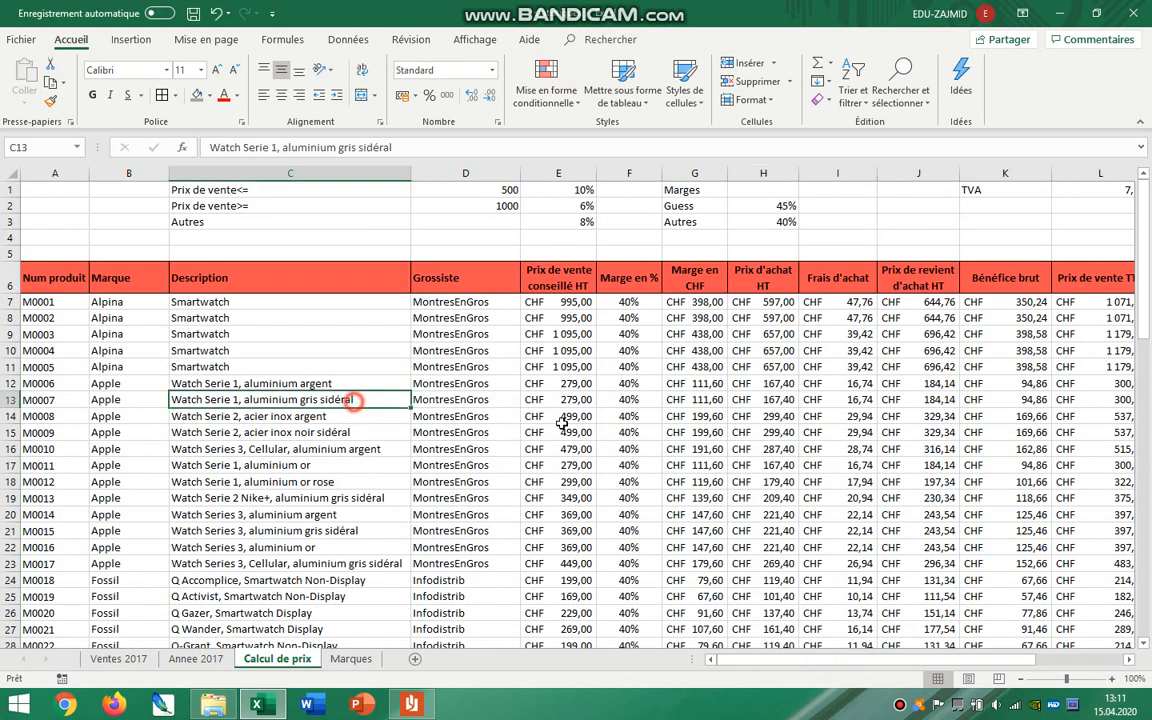
{"action": "left_click", "coordinate": [348, 39]}
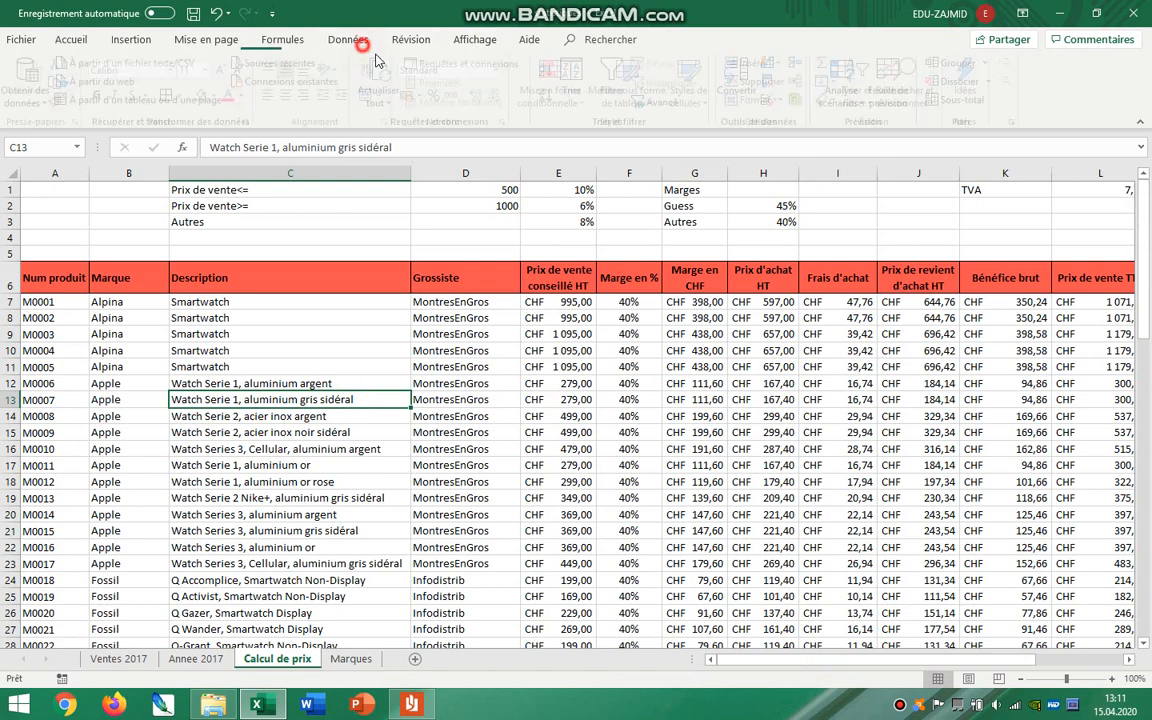
{"action": "left_click", "coordinate": [622, 79]}
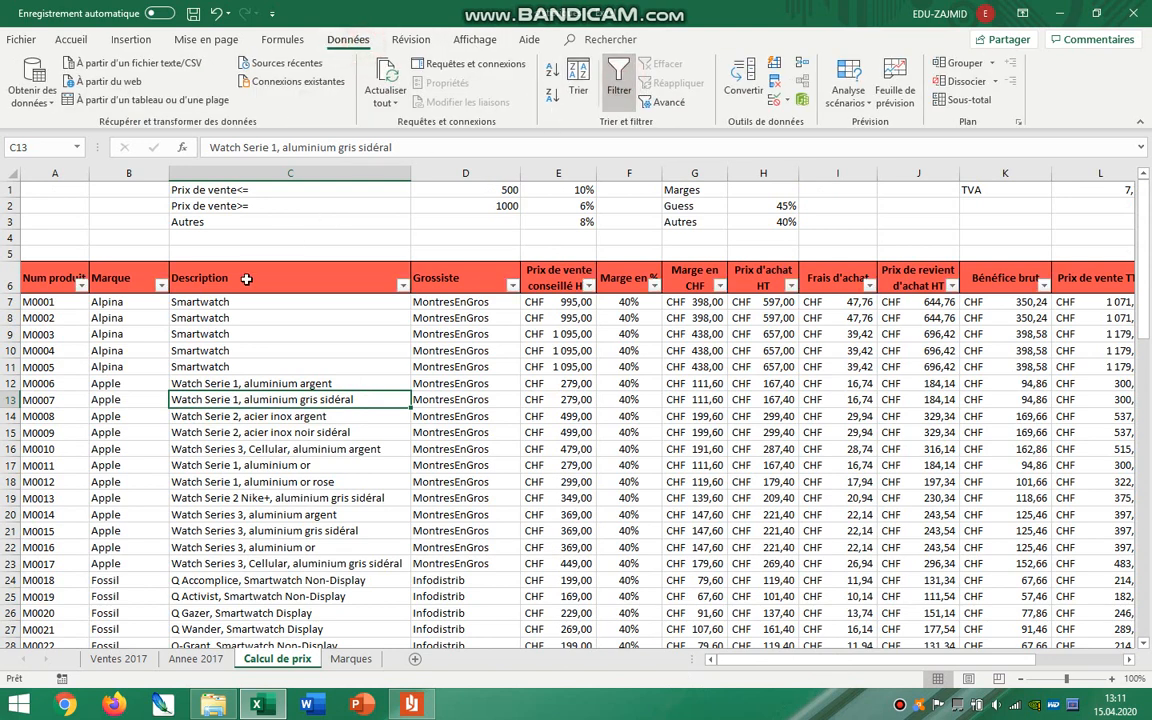
Step: Filter the Marque column to display only the Apple articles
{"action": "left_click", "coordinate": [161, 285]}
{"action": "left_click", "coordinate": [90, 442]}
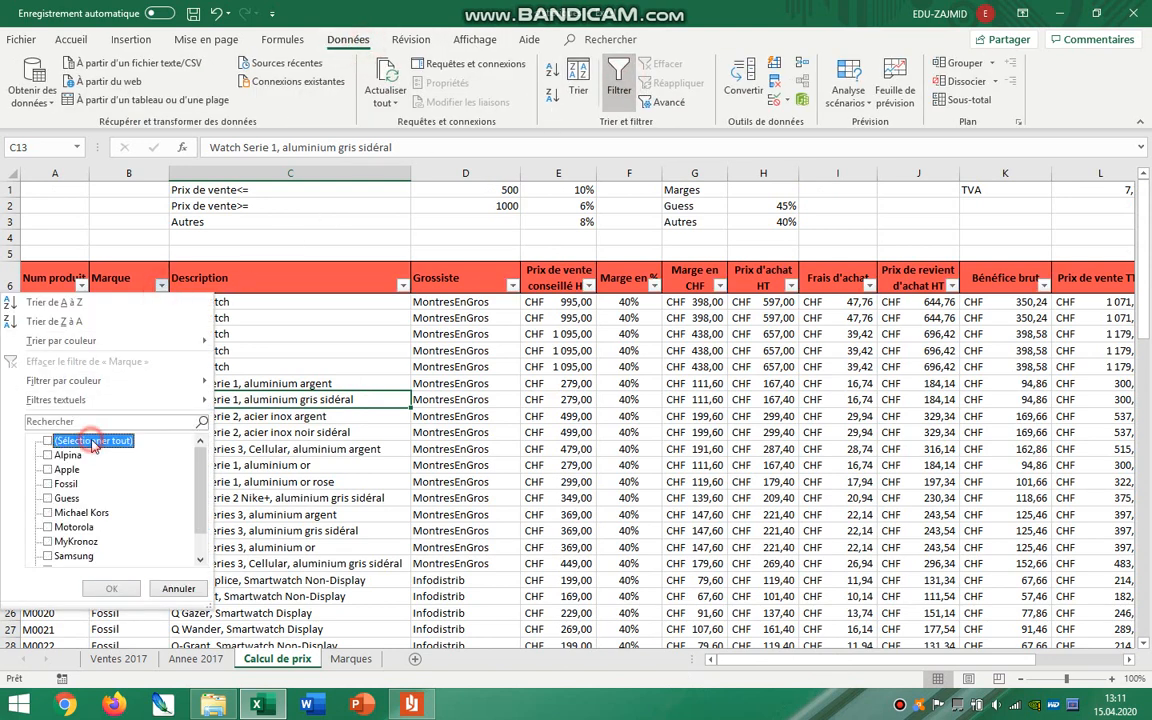
{"action": "left_click", "coordinate": [66, 469]}
{"action": "left_click", "coordinate": [112, 588]}
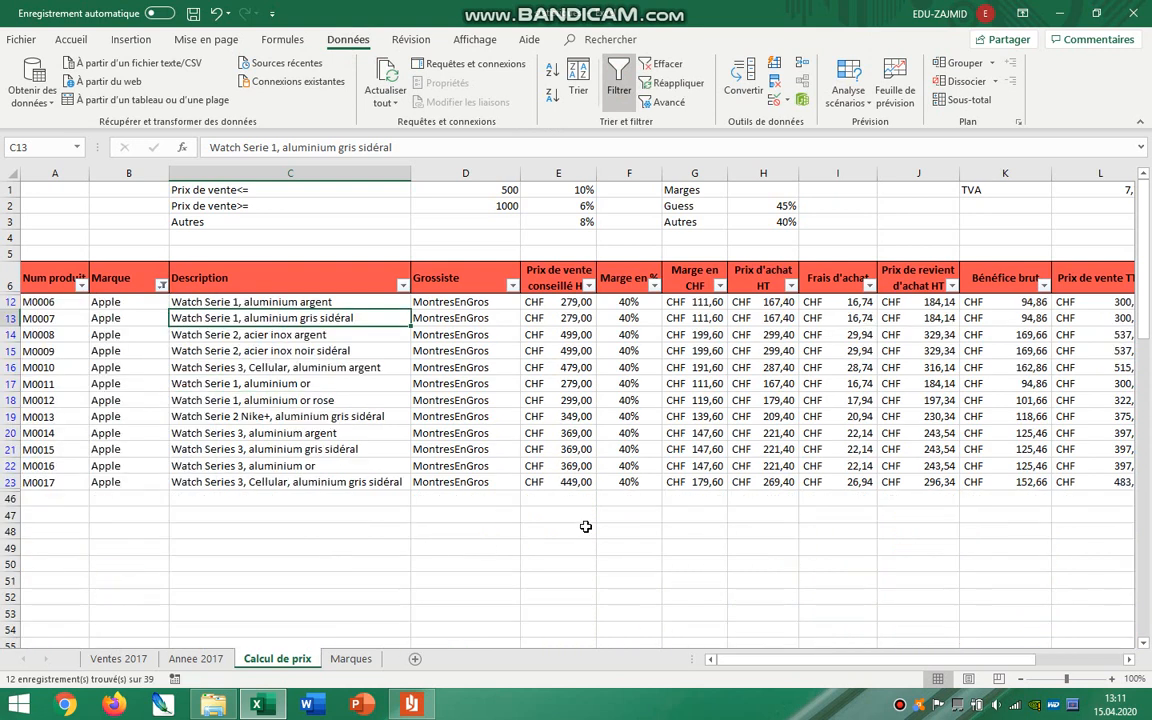
{"action": "left_click", "coordinate": [690, 548]}
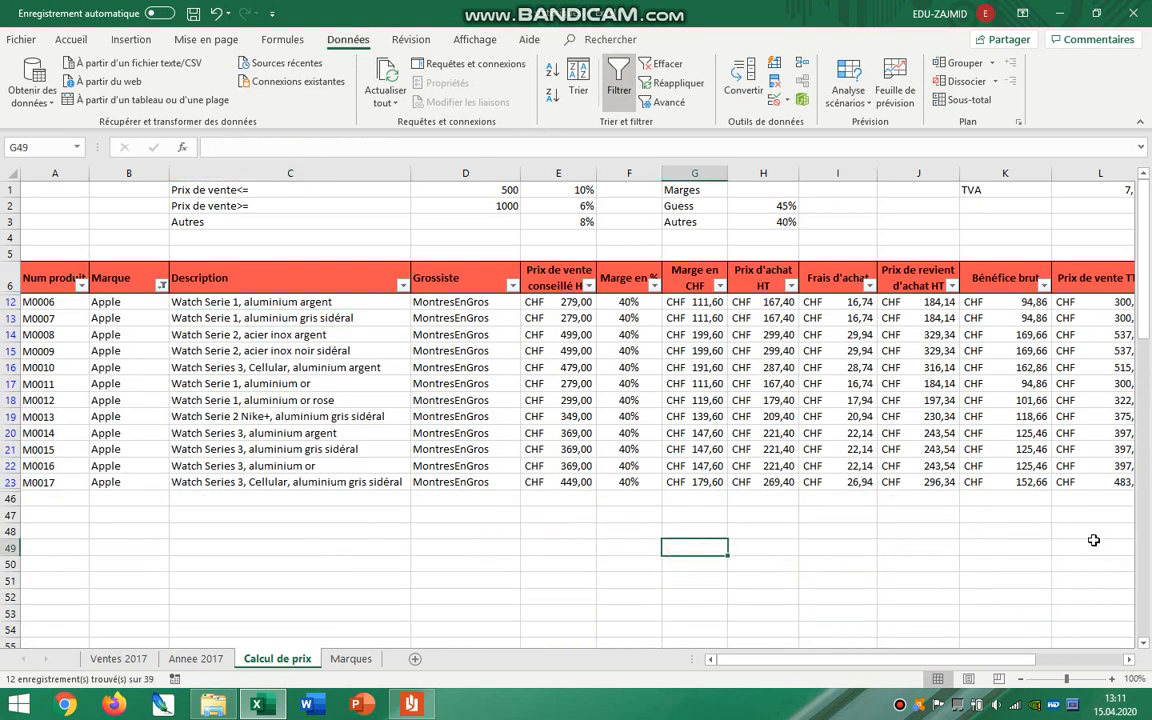